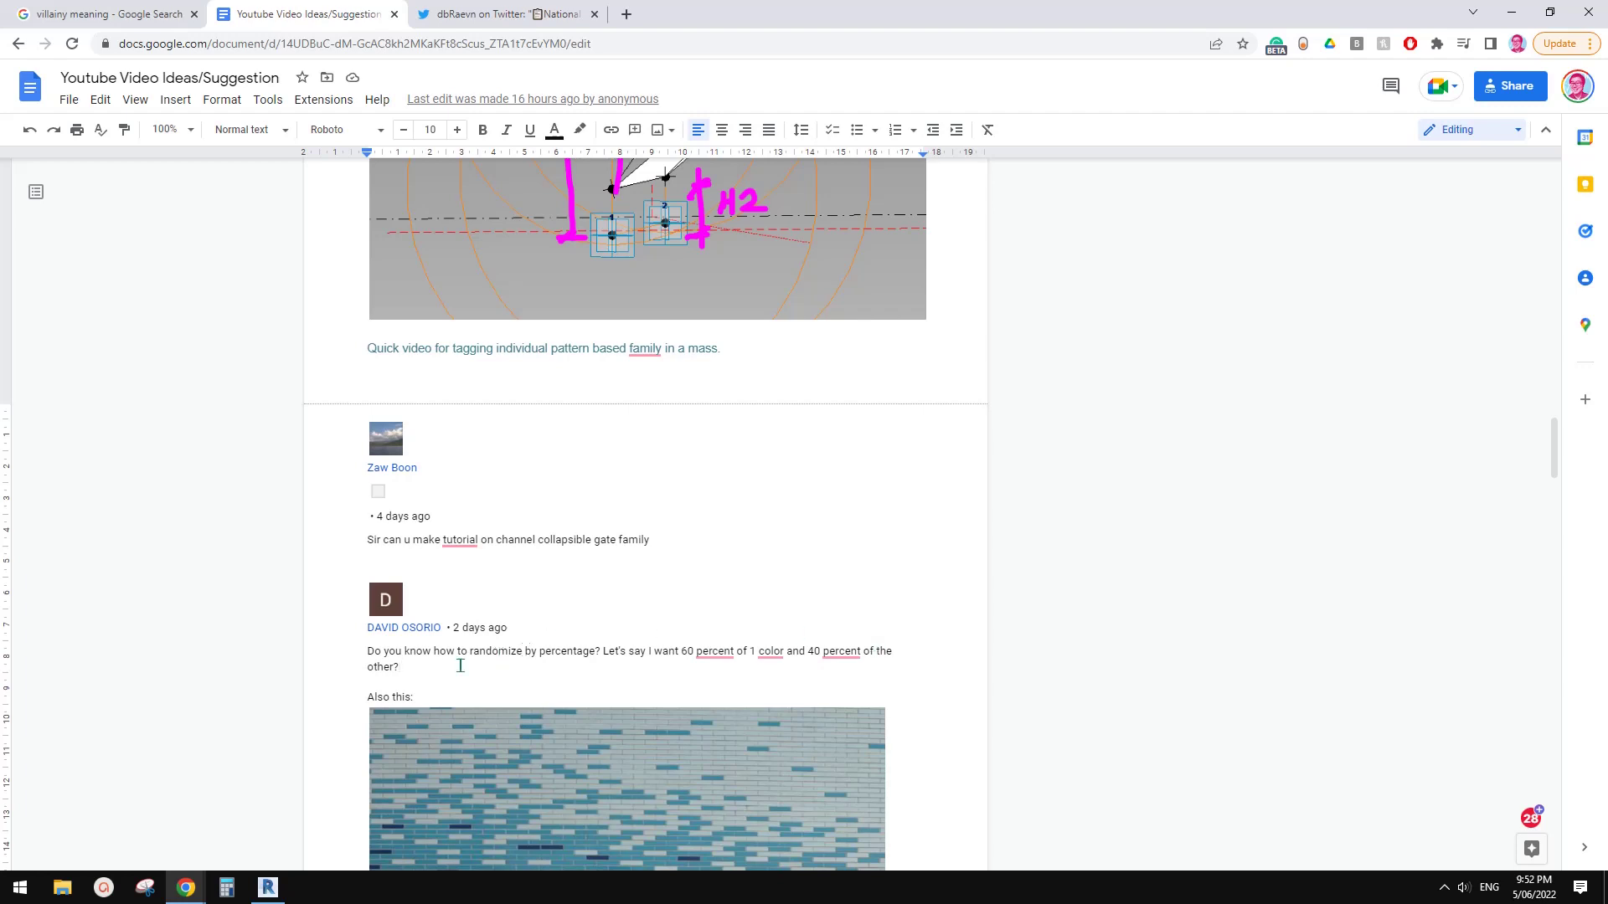
Highlight the question about randomizing two colors by percentage (60 percent and 40 percent) in the suggestions document.
left_click_drag(399, 666, 367, 651)
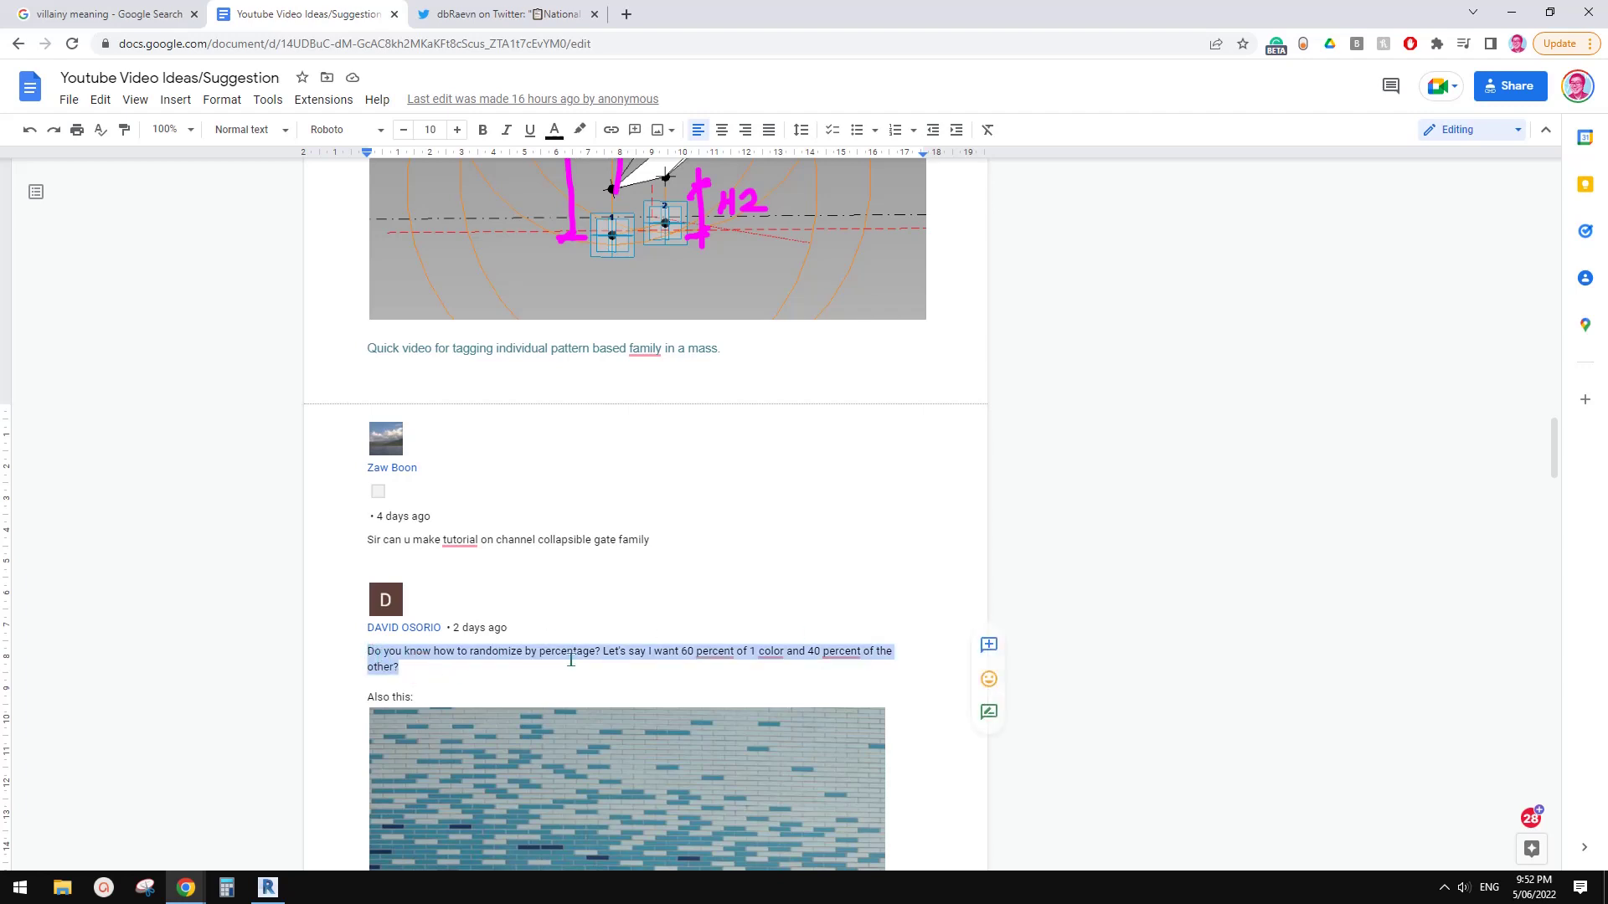
left_click(634, 672)
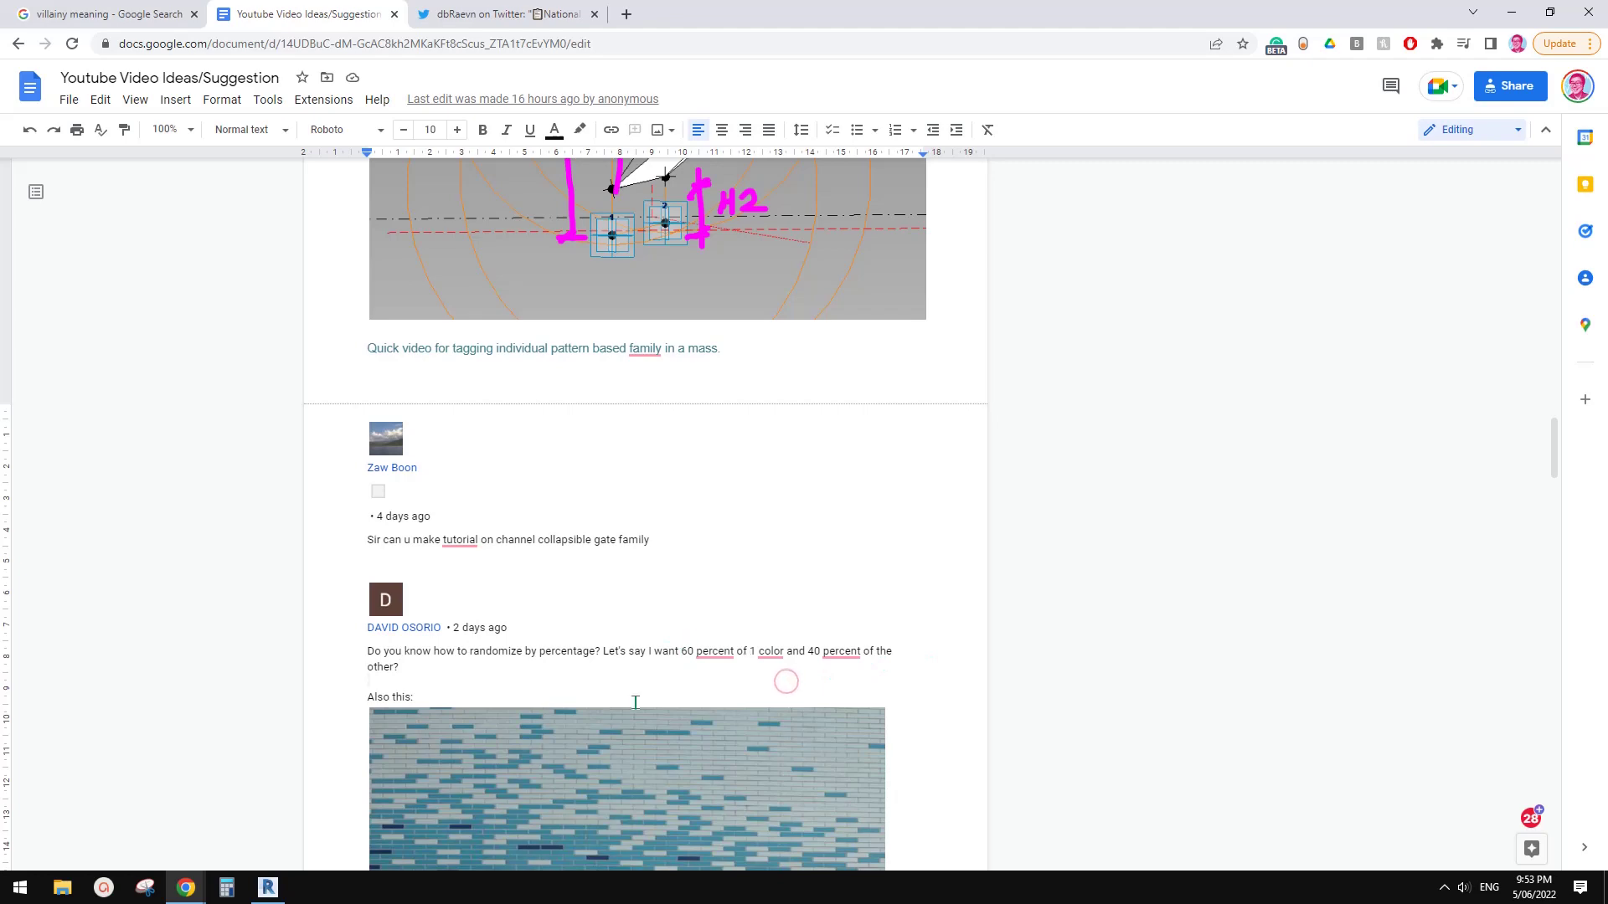
Switch to Revit and create a new conceptual mass family from the Metric Mass.rft template.
left_click(268, 886)
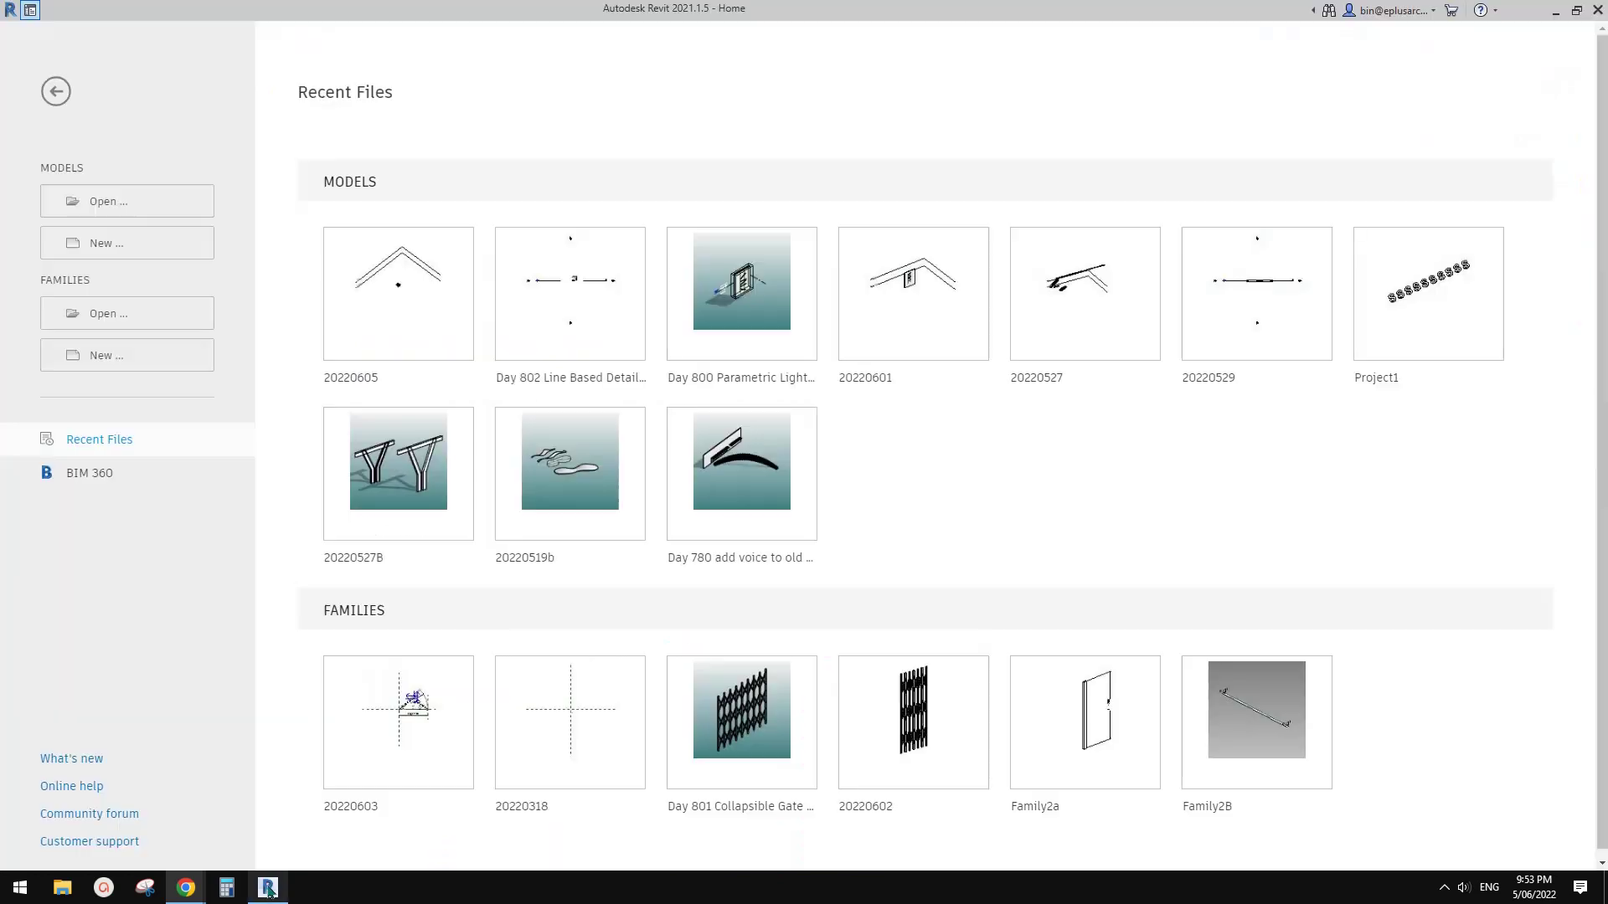
left_click(121, 356)
double_click(890, 317)
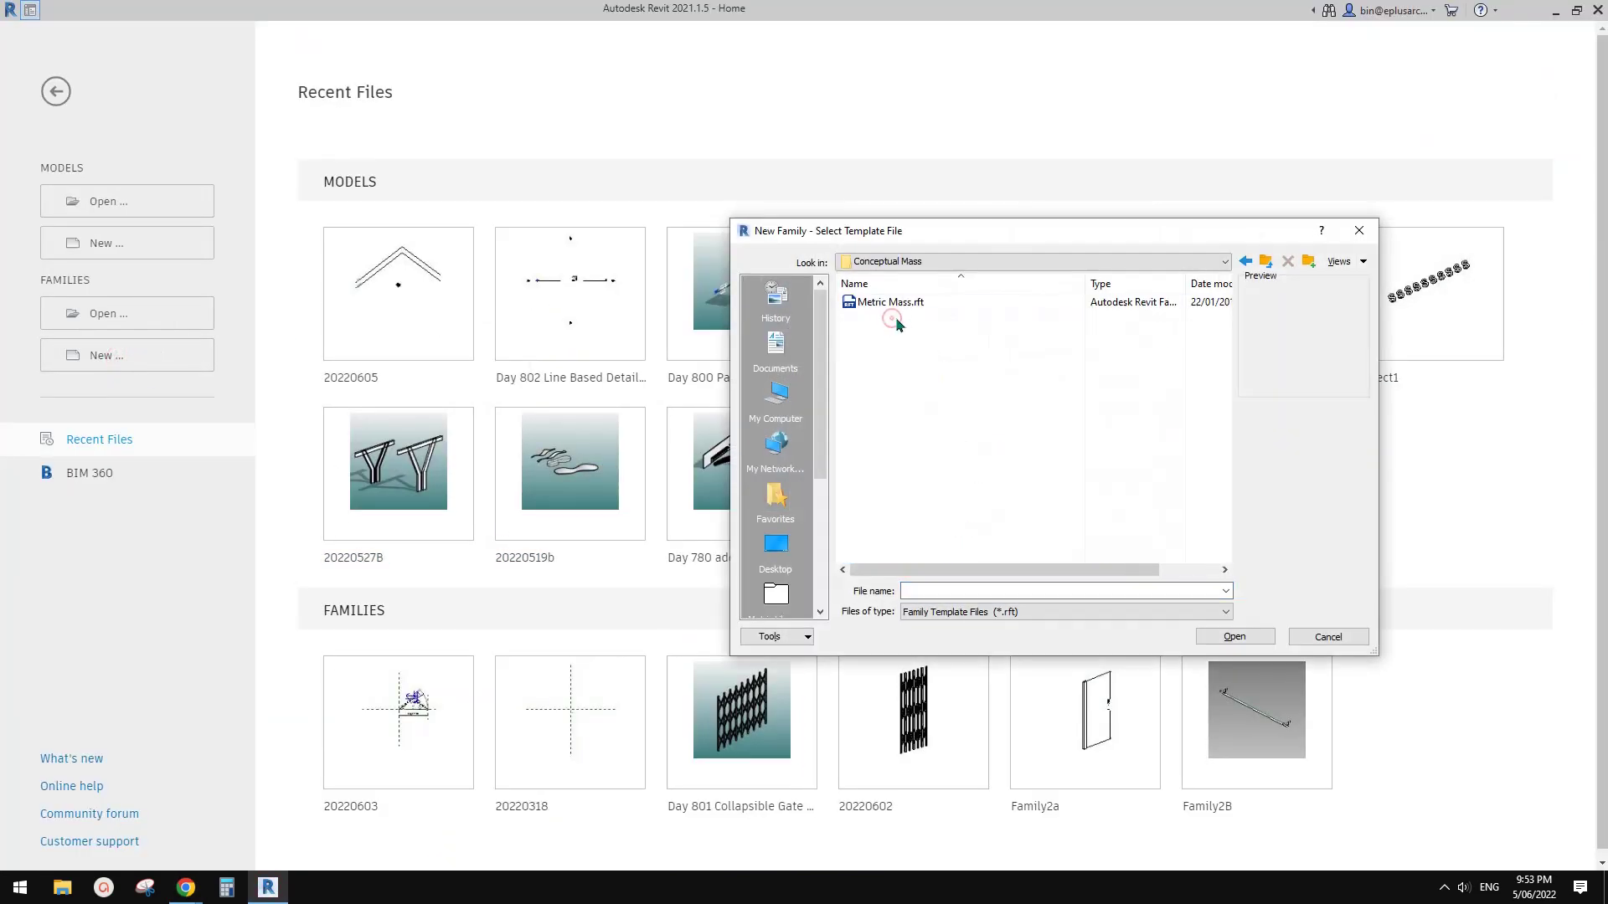
double_click(890, 306)
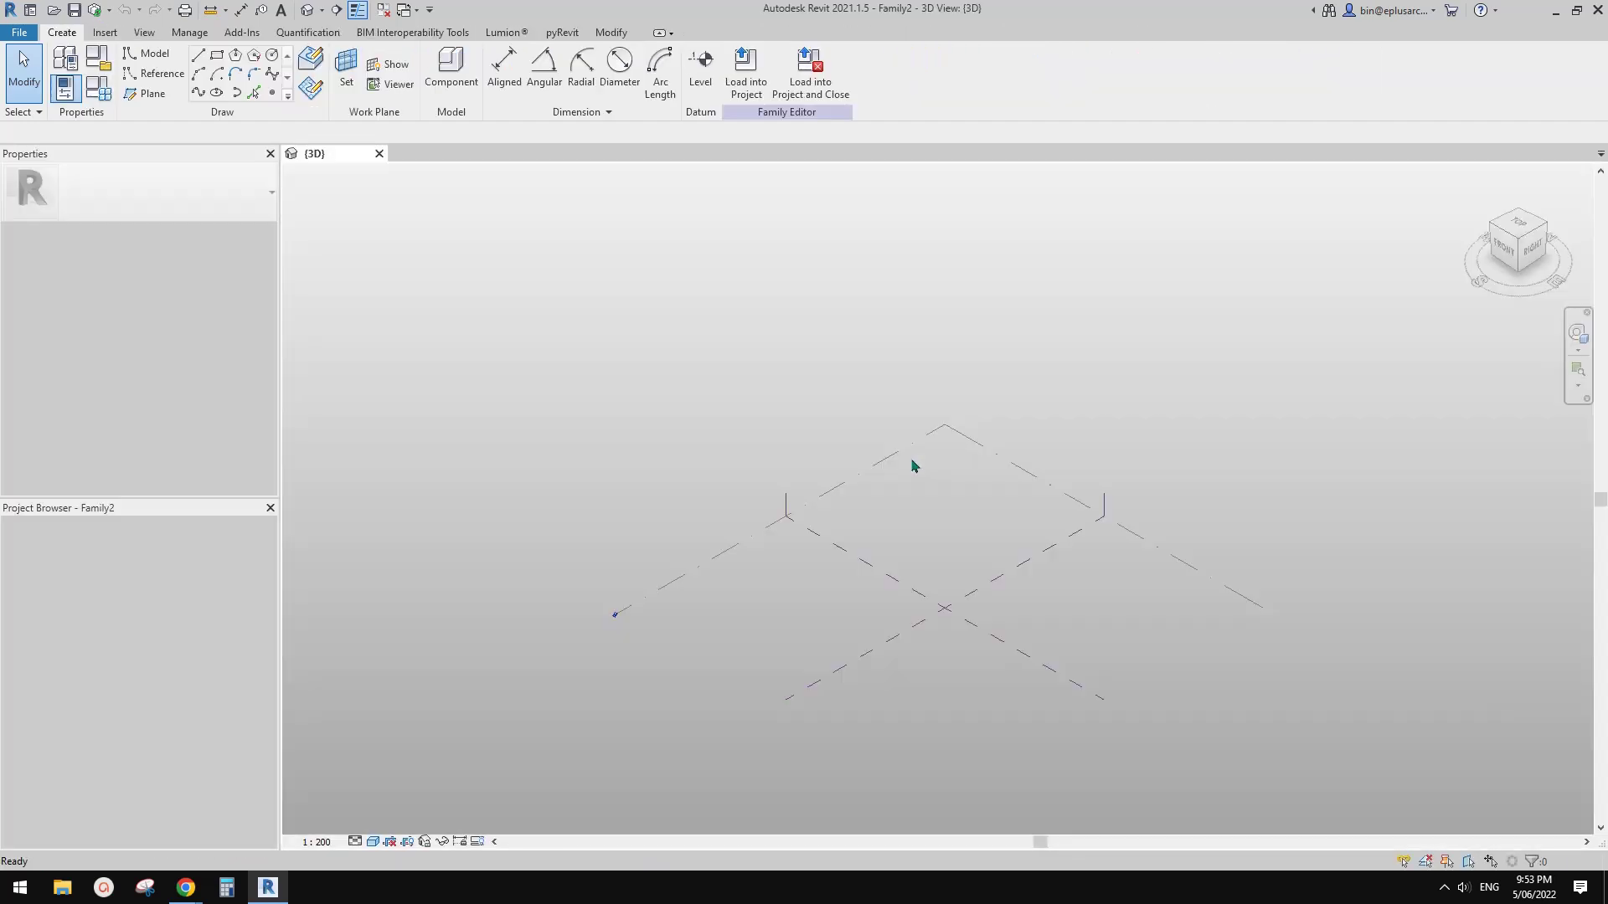
scroll(904, 545, "up", 2)
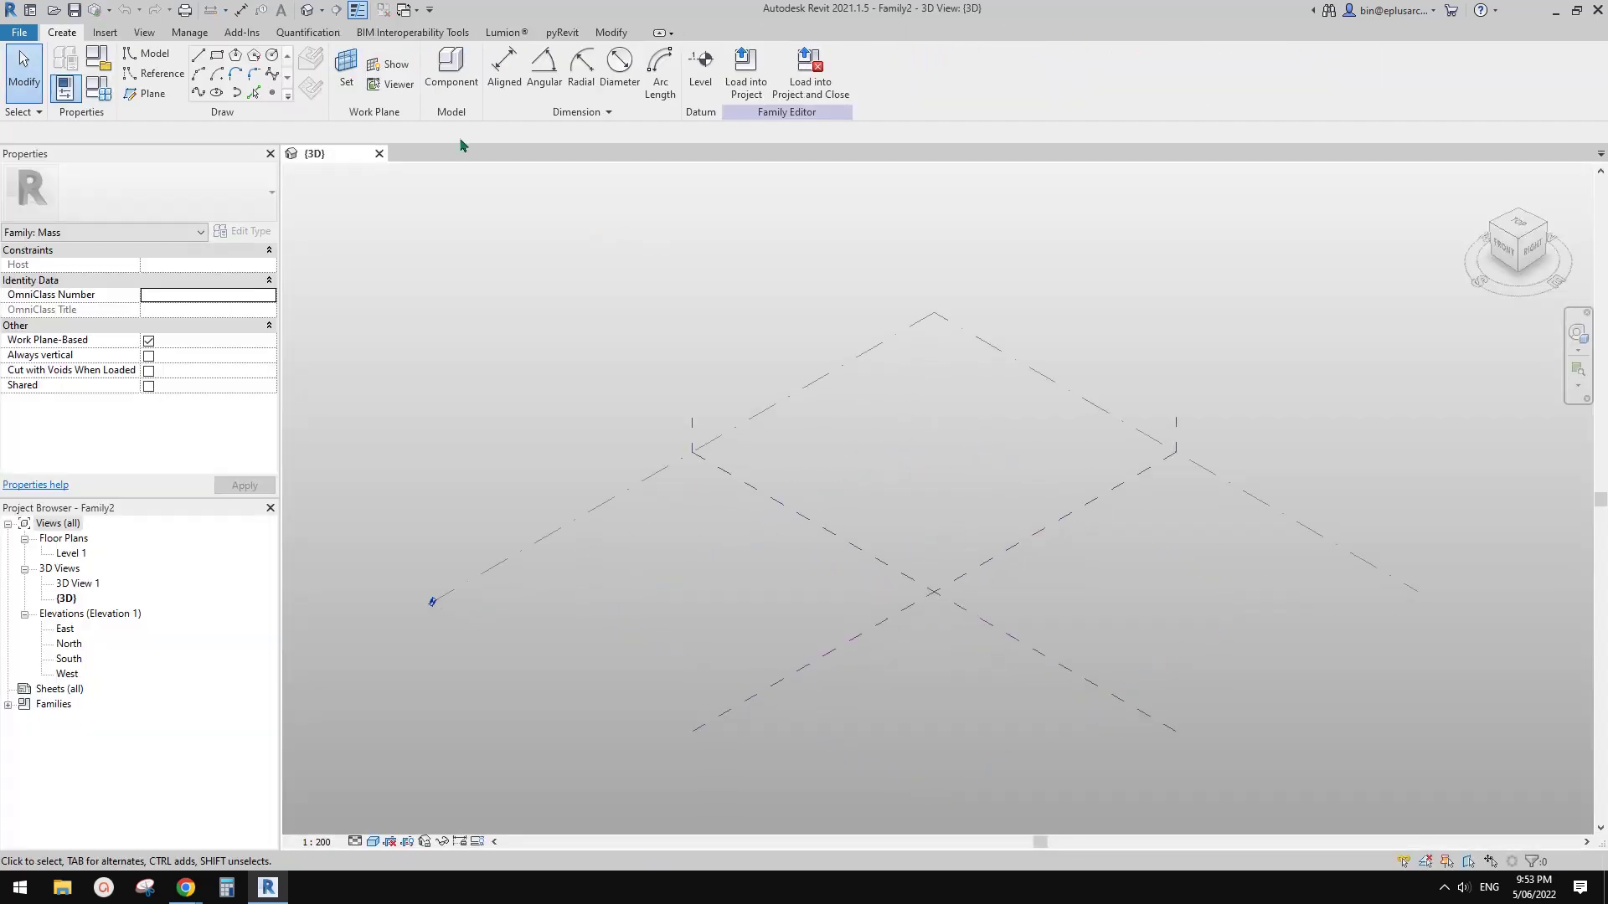
Draw a three-point reference spline on Level 1, in front of the crossing of the center reference planes.
left_click(153, 75)
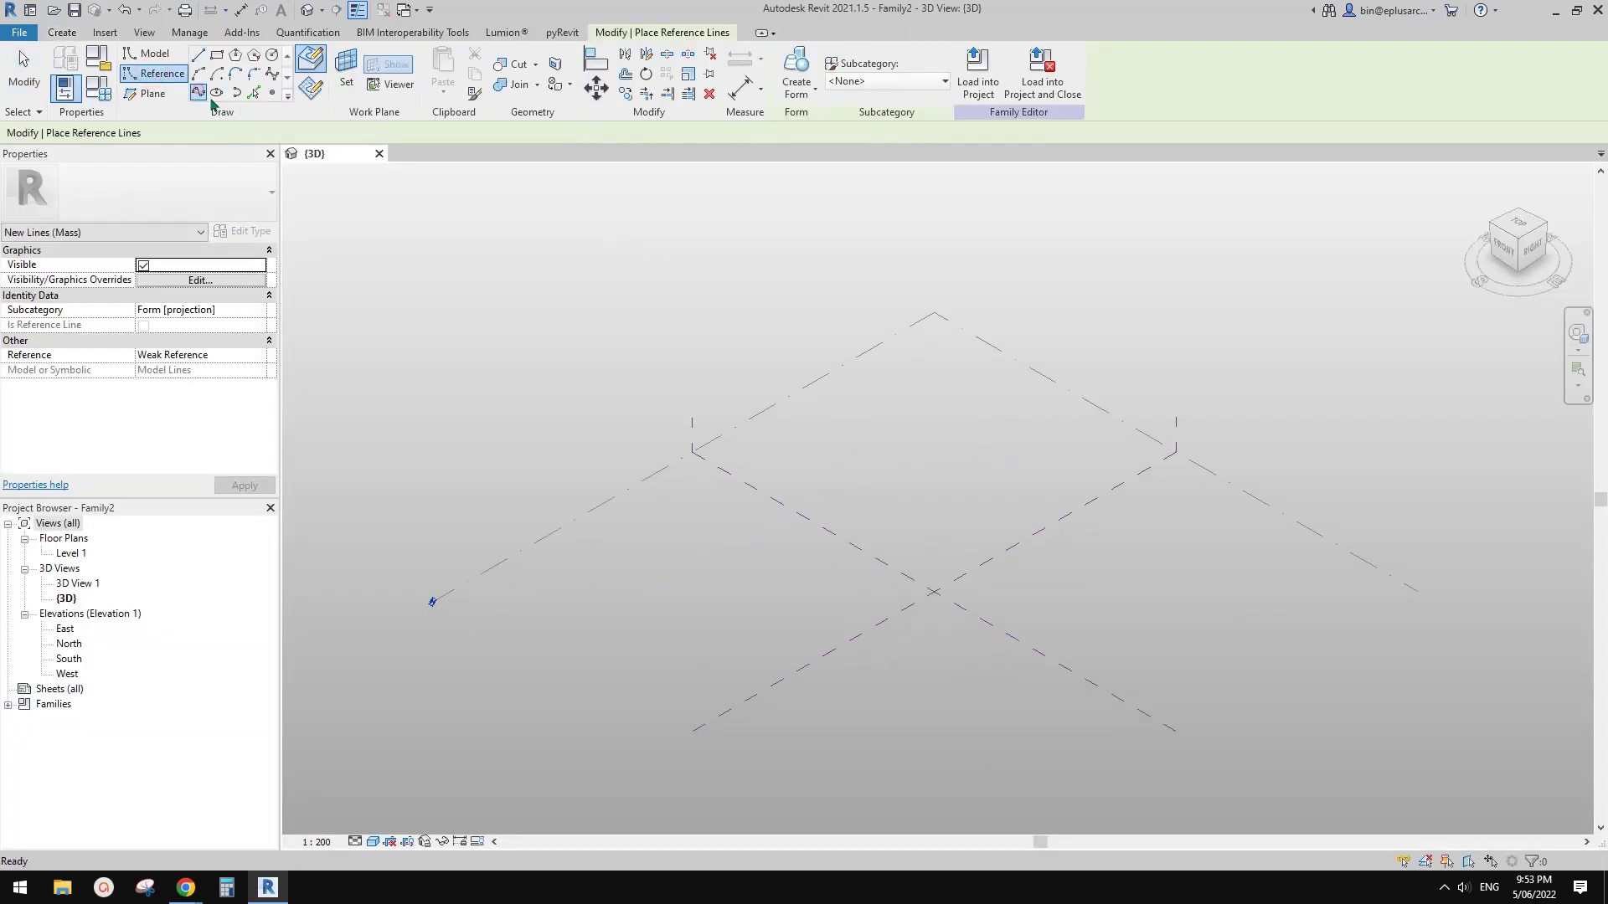
left_click(199, 91)
left_click(798, 606)
left_click(911, 680)
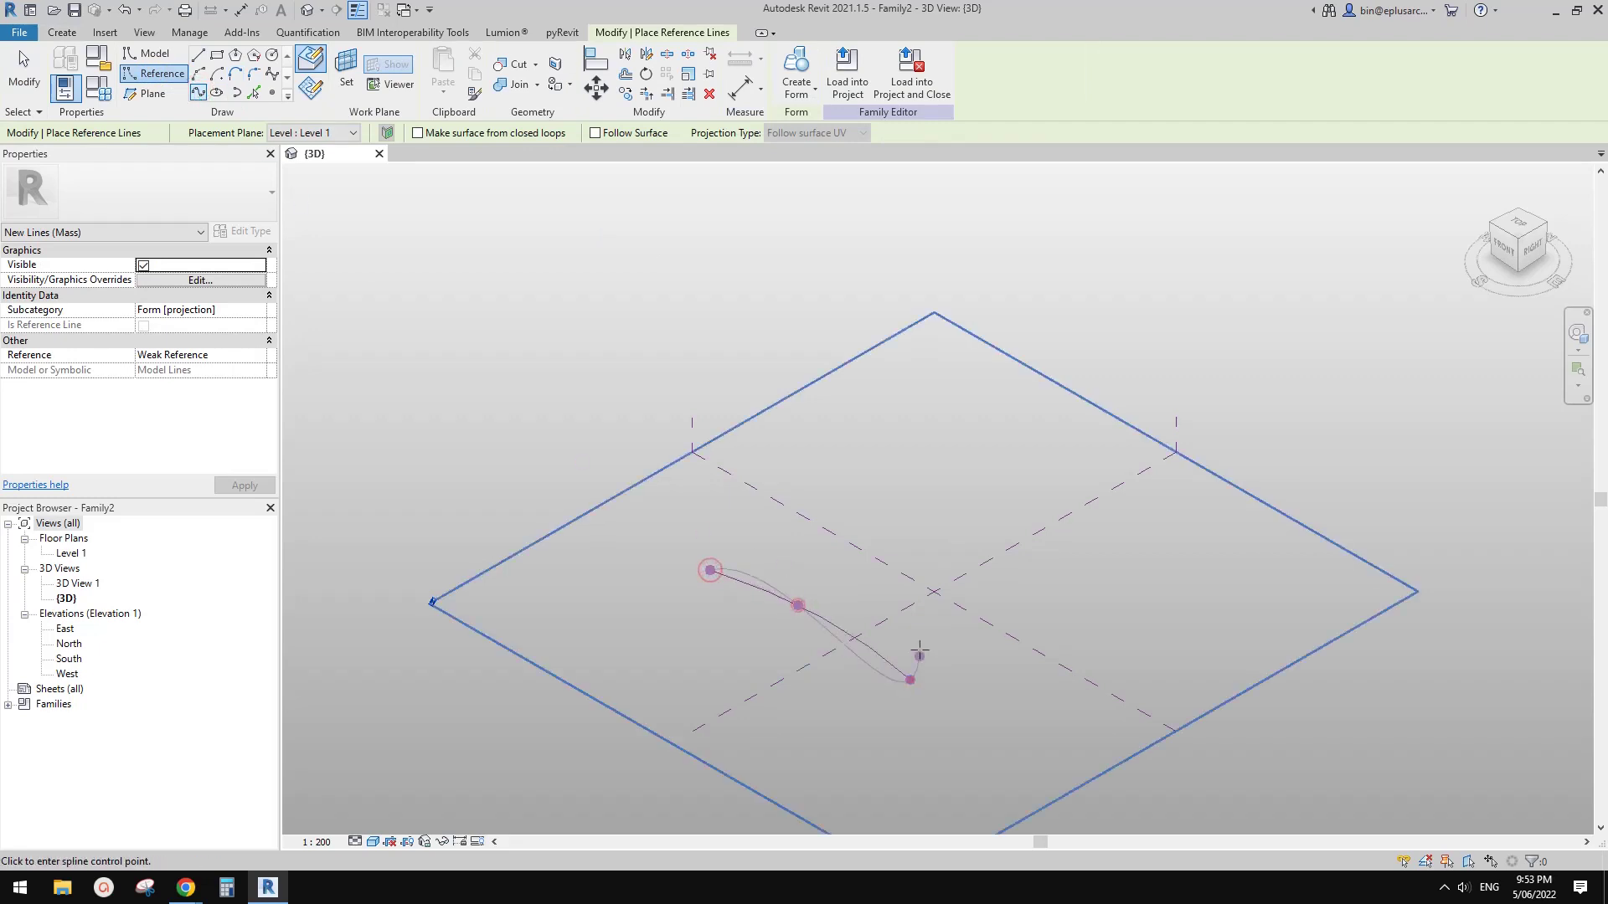
key("Escape")
Draw two more three-point reference splines on Level 1, one through the center and one behind it, roughly parallel to the first.
left_click(812, 542)
left_click(931, 600)
left_click(1058, 626)
key("Escape")
left_click(929, 478)
left_click(1037, 518)
left_click(1123, 585)
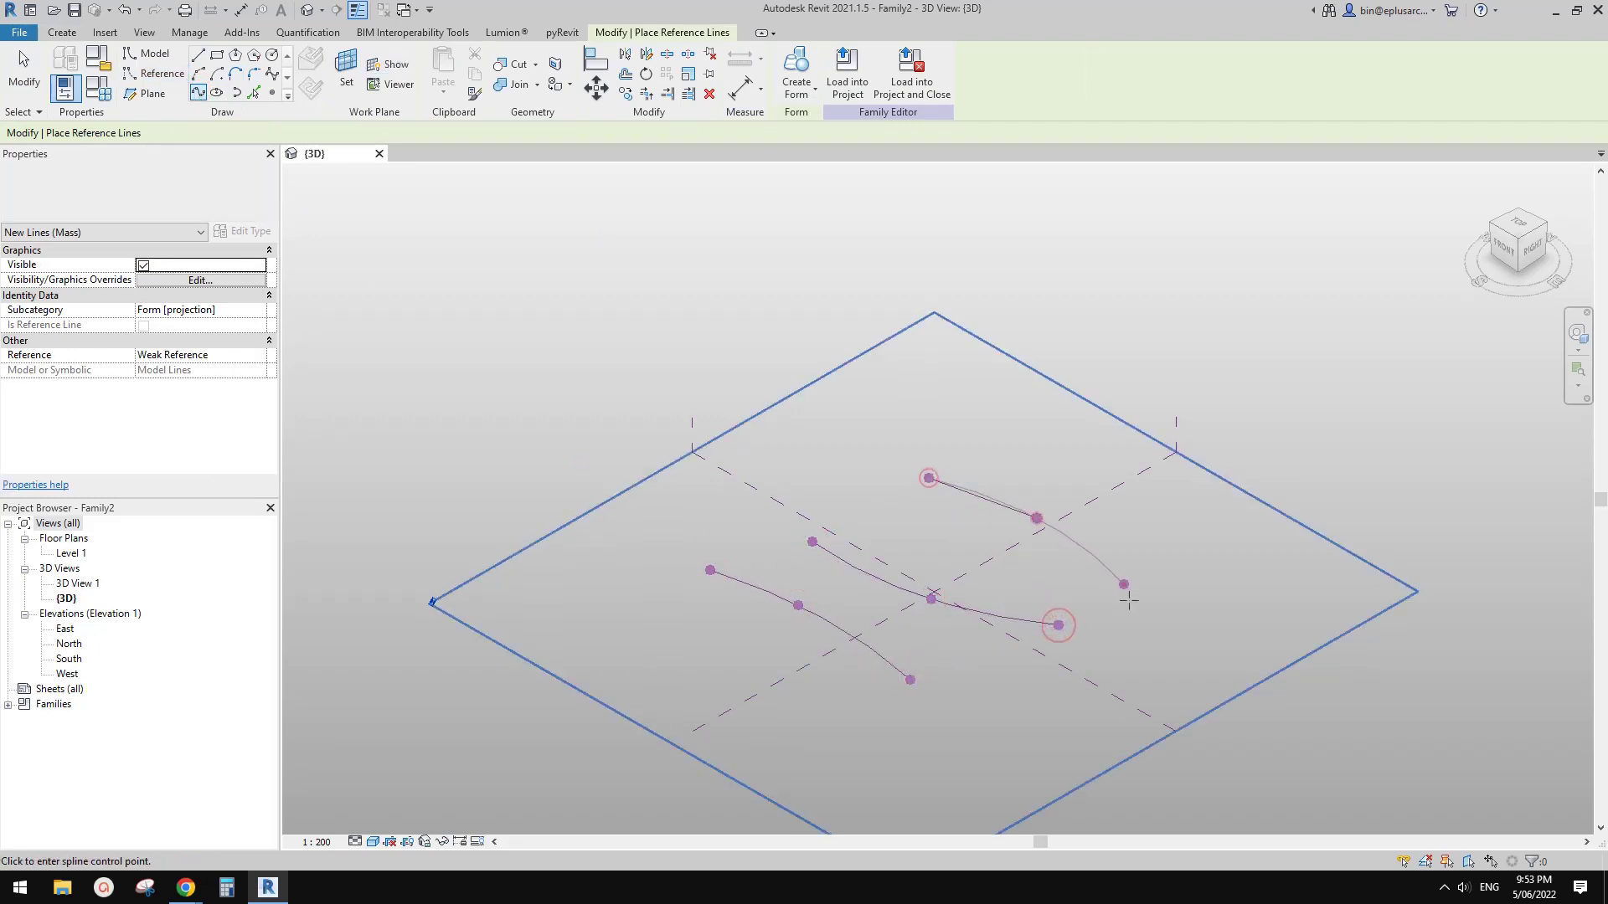
key("Escape")
key("Escape")
Create a lofted surface form through the three reference splines.
left_click(1085, 548)
left_click(1015, 621, "ctrl")
left_click(893, 666, "ctrl")
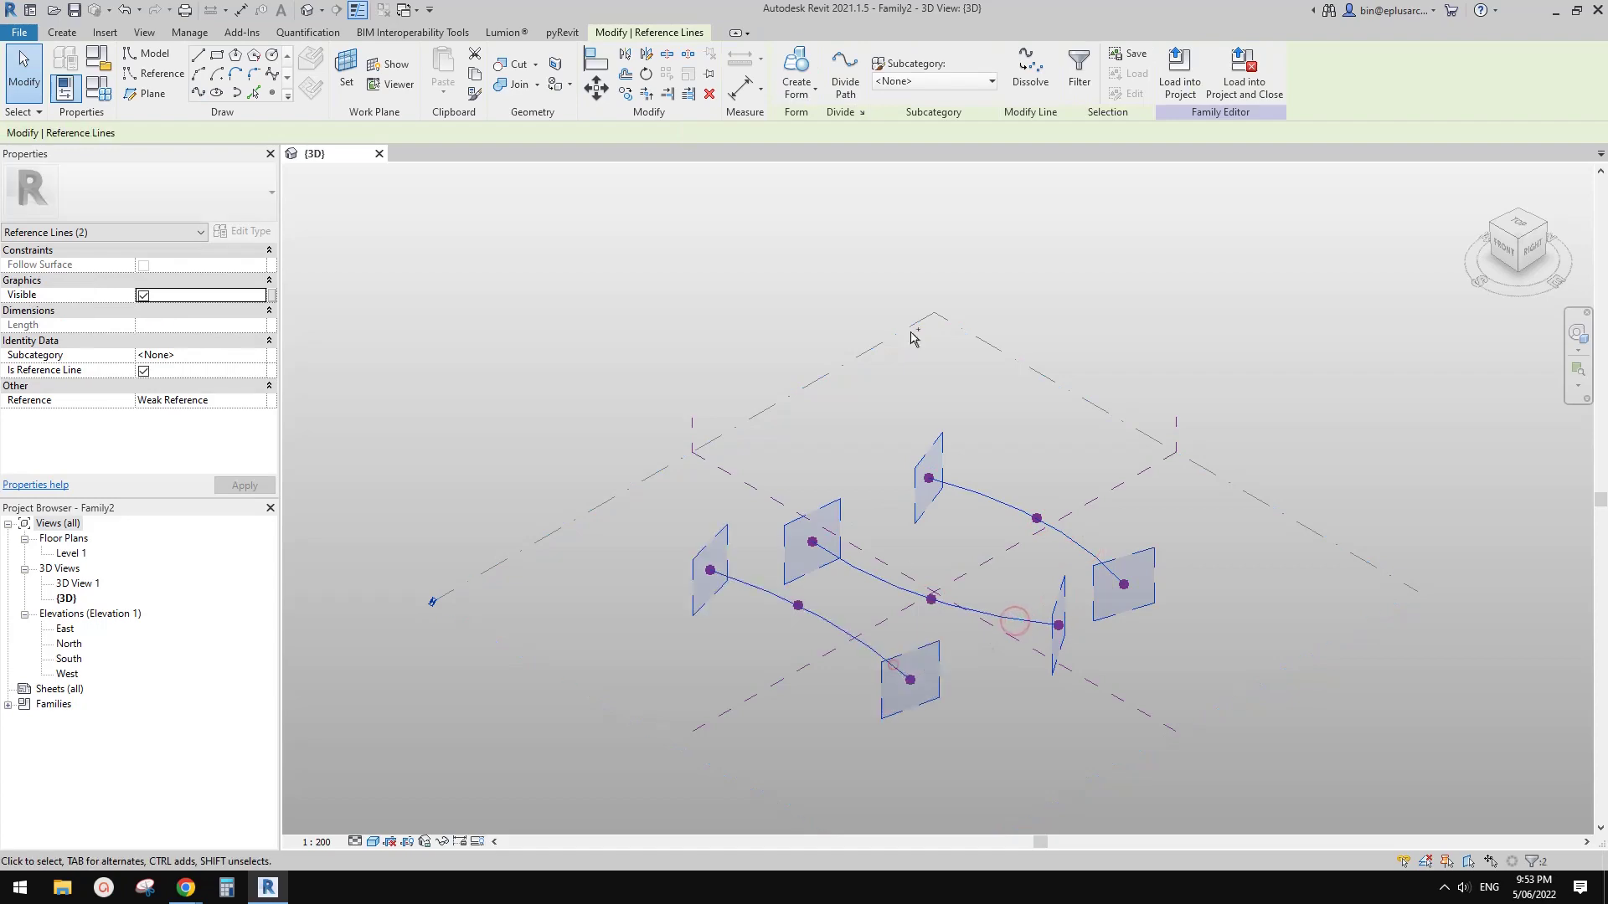
left_click(797, 67)
Raise the midpoint of the middle spline vertically so the surface arches upward at its center.
scroll(937, 605, "up", 2)
left_click(938, 602)
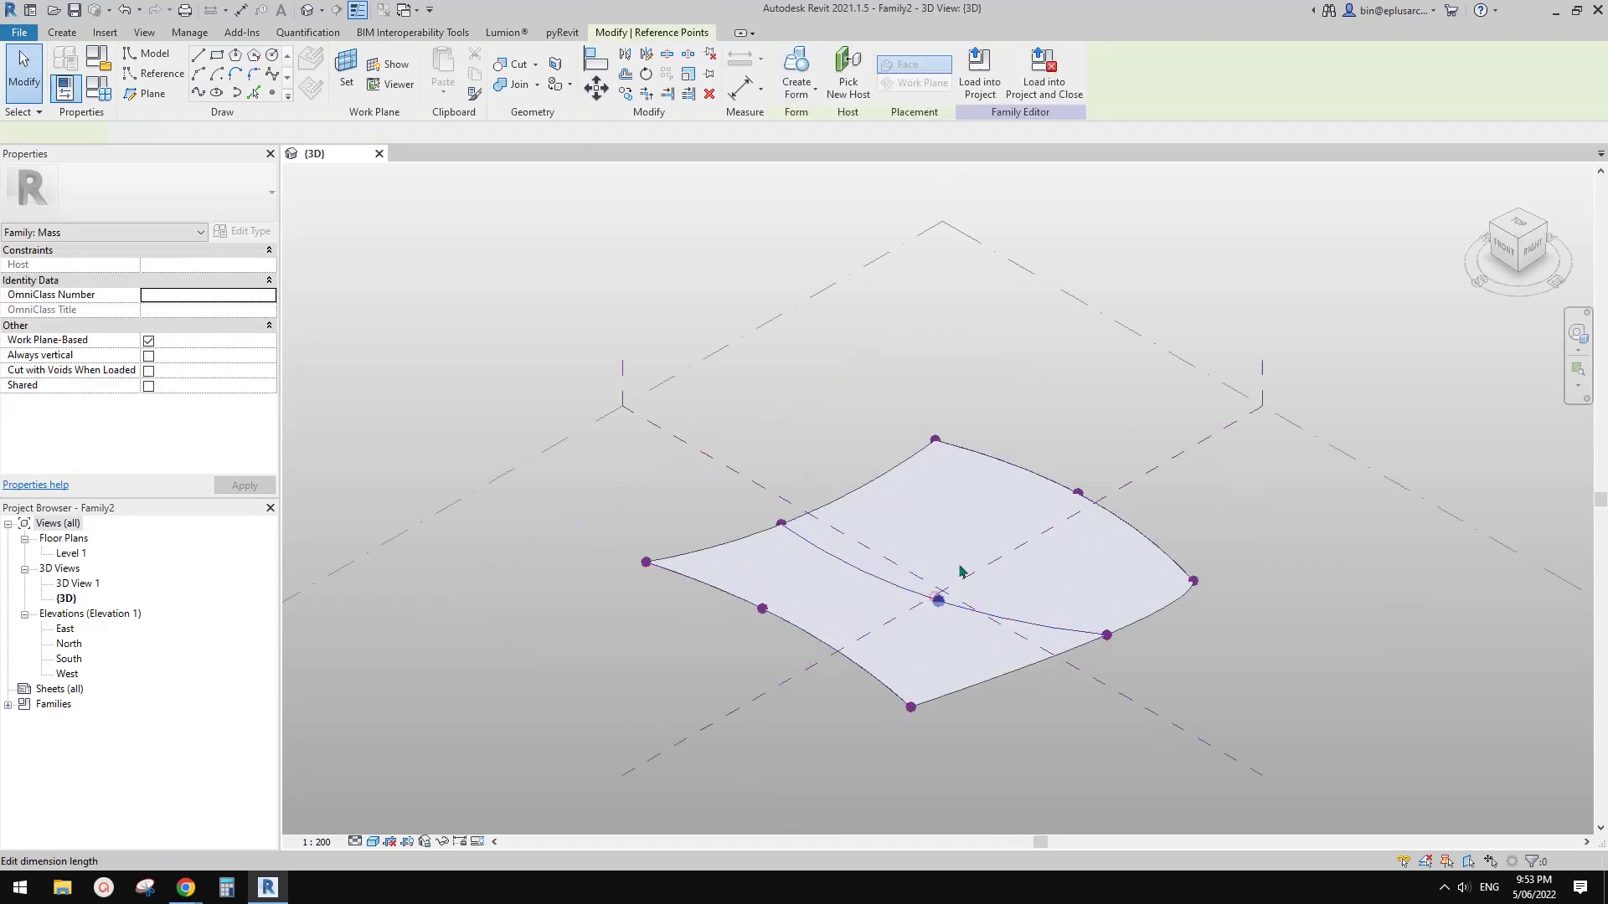
left_click_drag(939, 566, 939, 456)
key("Escape")
Divide the arched form's surface into a UV grid with Divide Surface.
scroll(1019, 495, "up", 2)
middle_click_drag(988, 632, 1097, 483, "shift")
left_click(1030, 552)
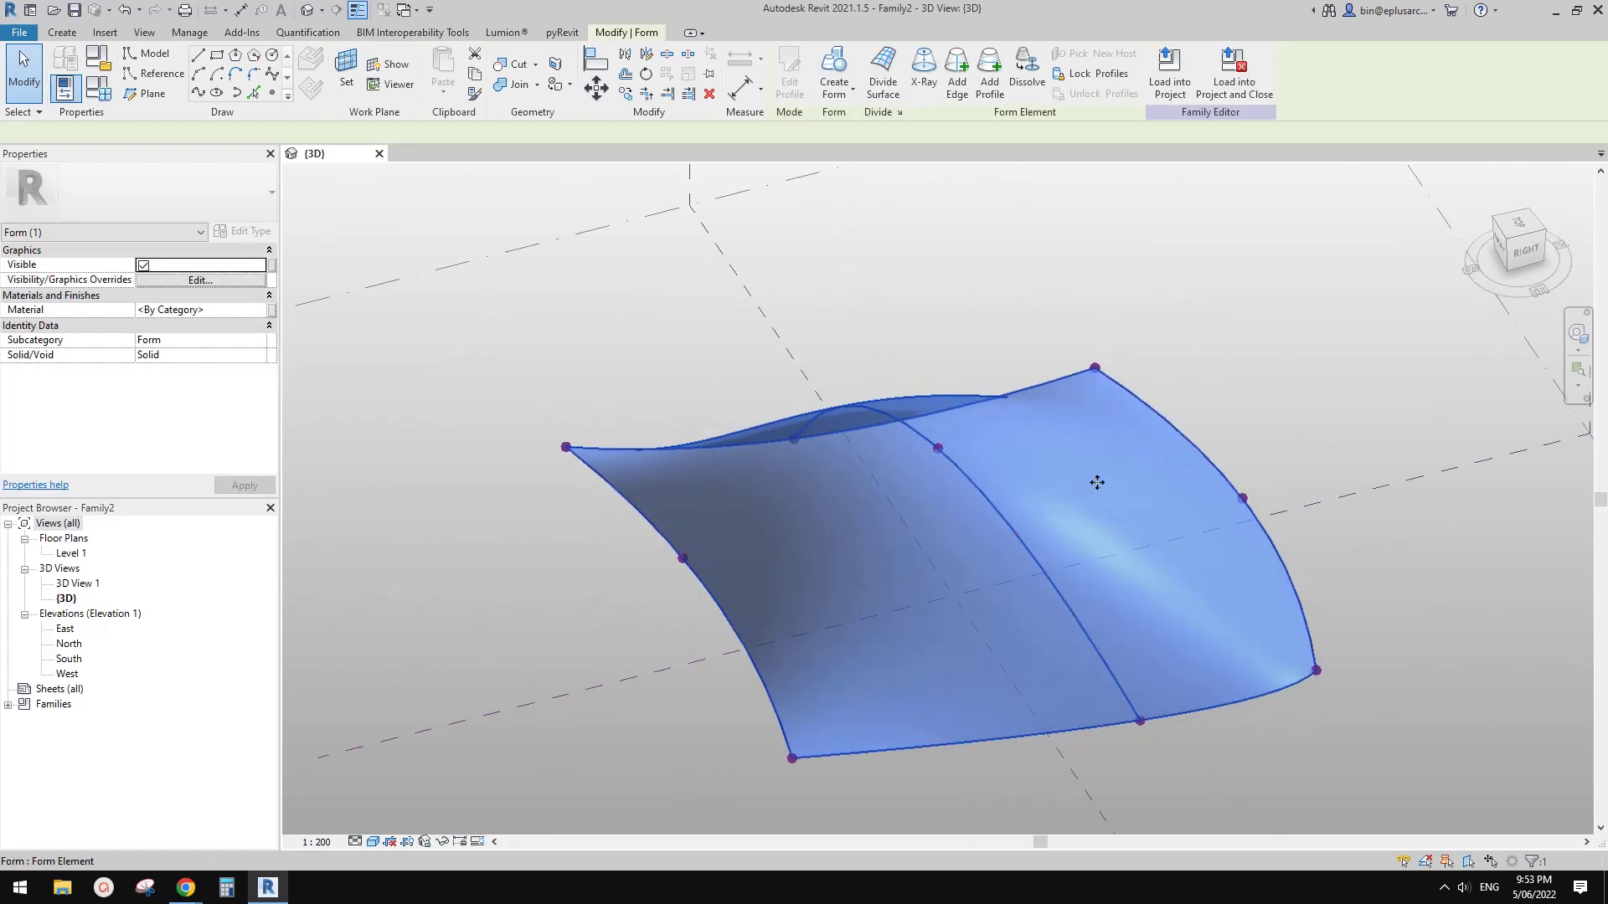
left_click(890, 70)
scroll(882, 445, "up", 3)
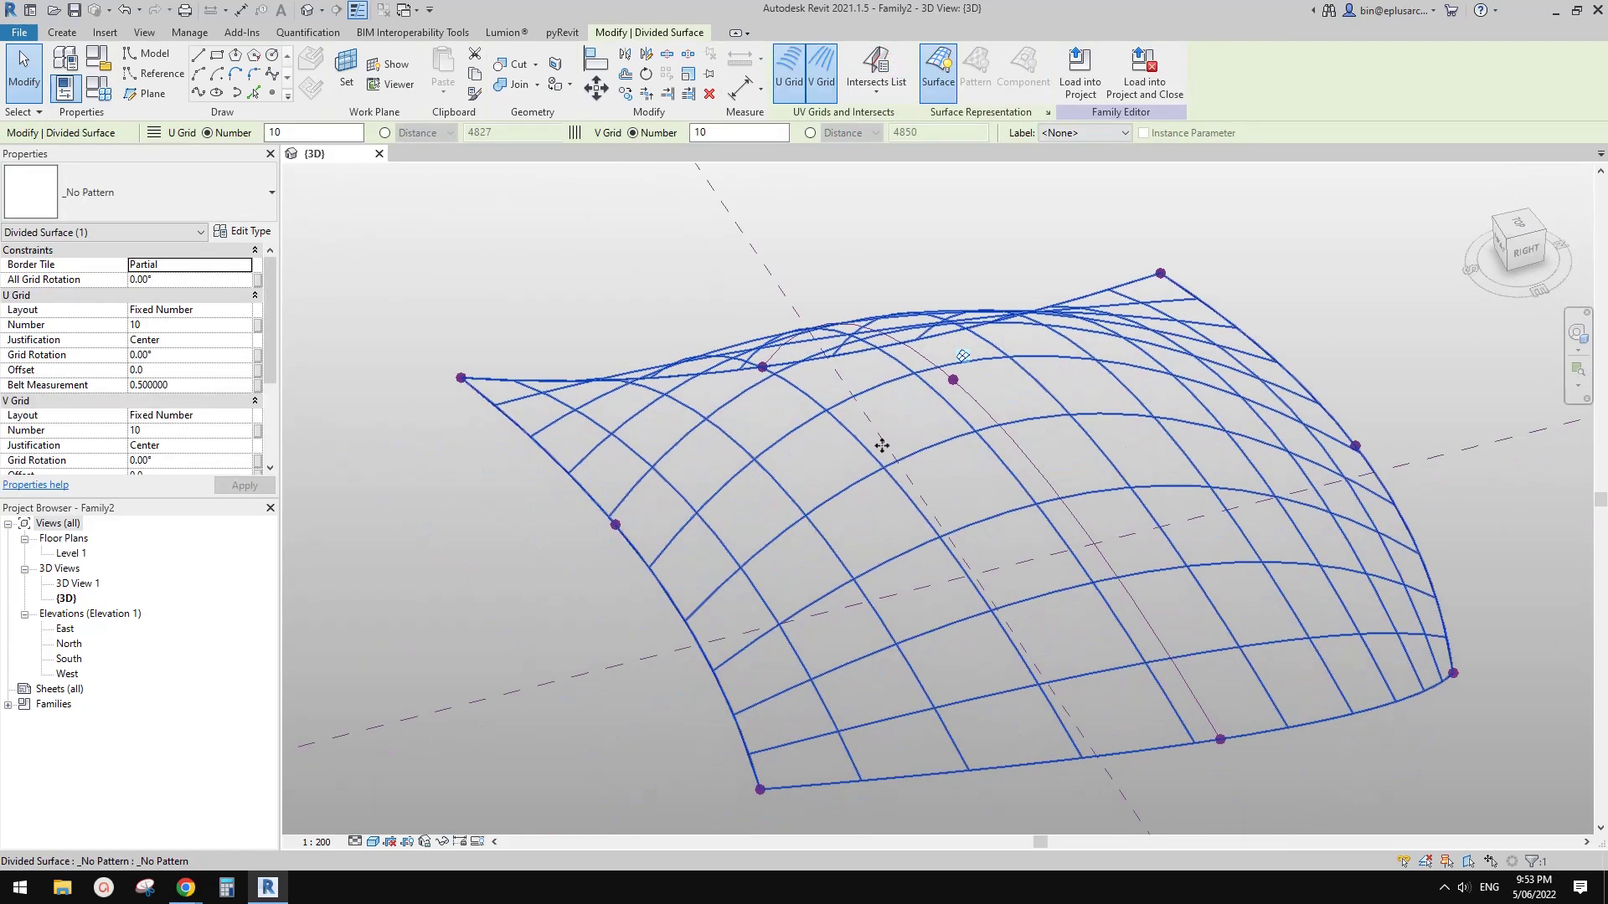
Set both the U grid and V grid numbers of the divided surface to 15.
left_click(182, 325)
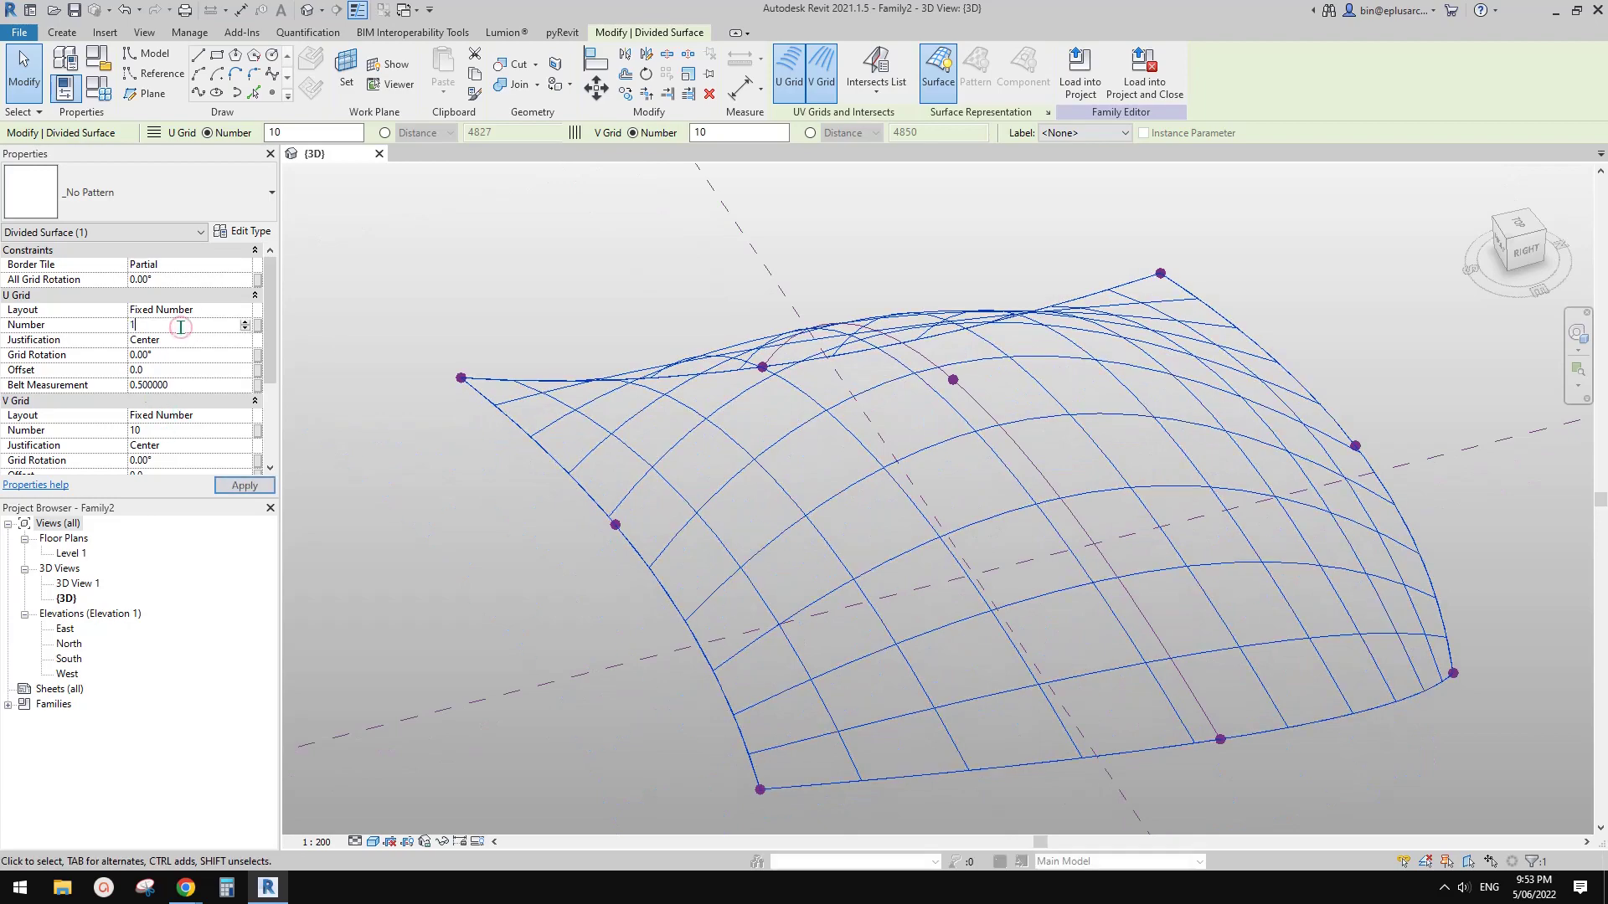
type("15")
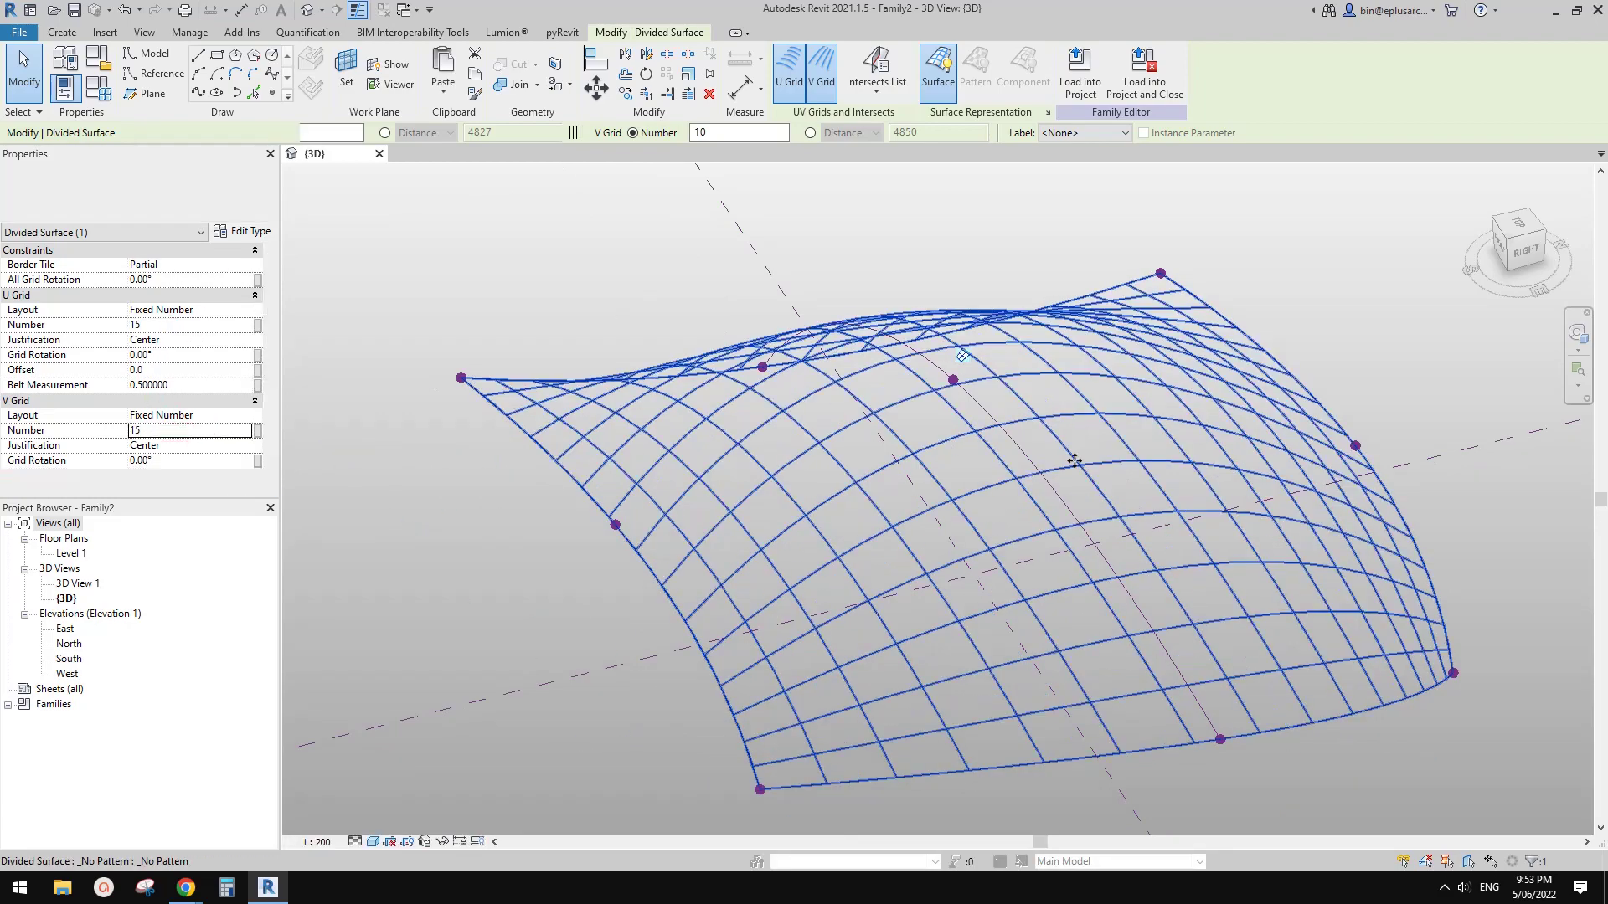
middle_click_drag(969, 455, 1153, 528, "shift")
key("Escape")
scroll(1137, 454, "up", 2)
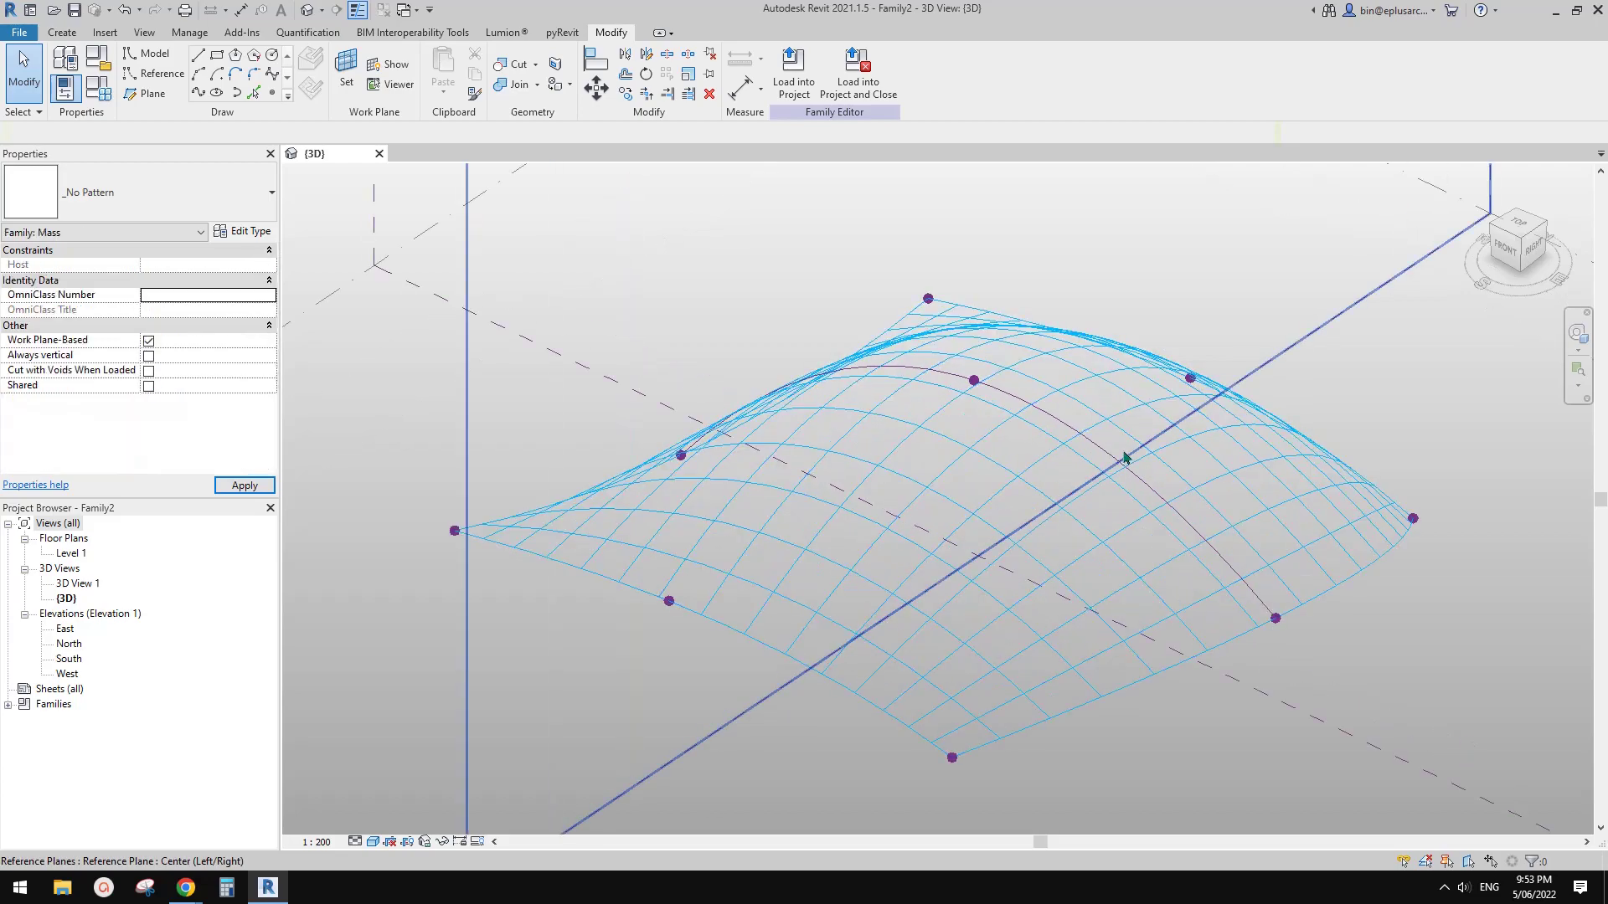
middle_click_drag(1127, 459, 977, 456, "shift")
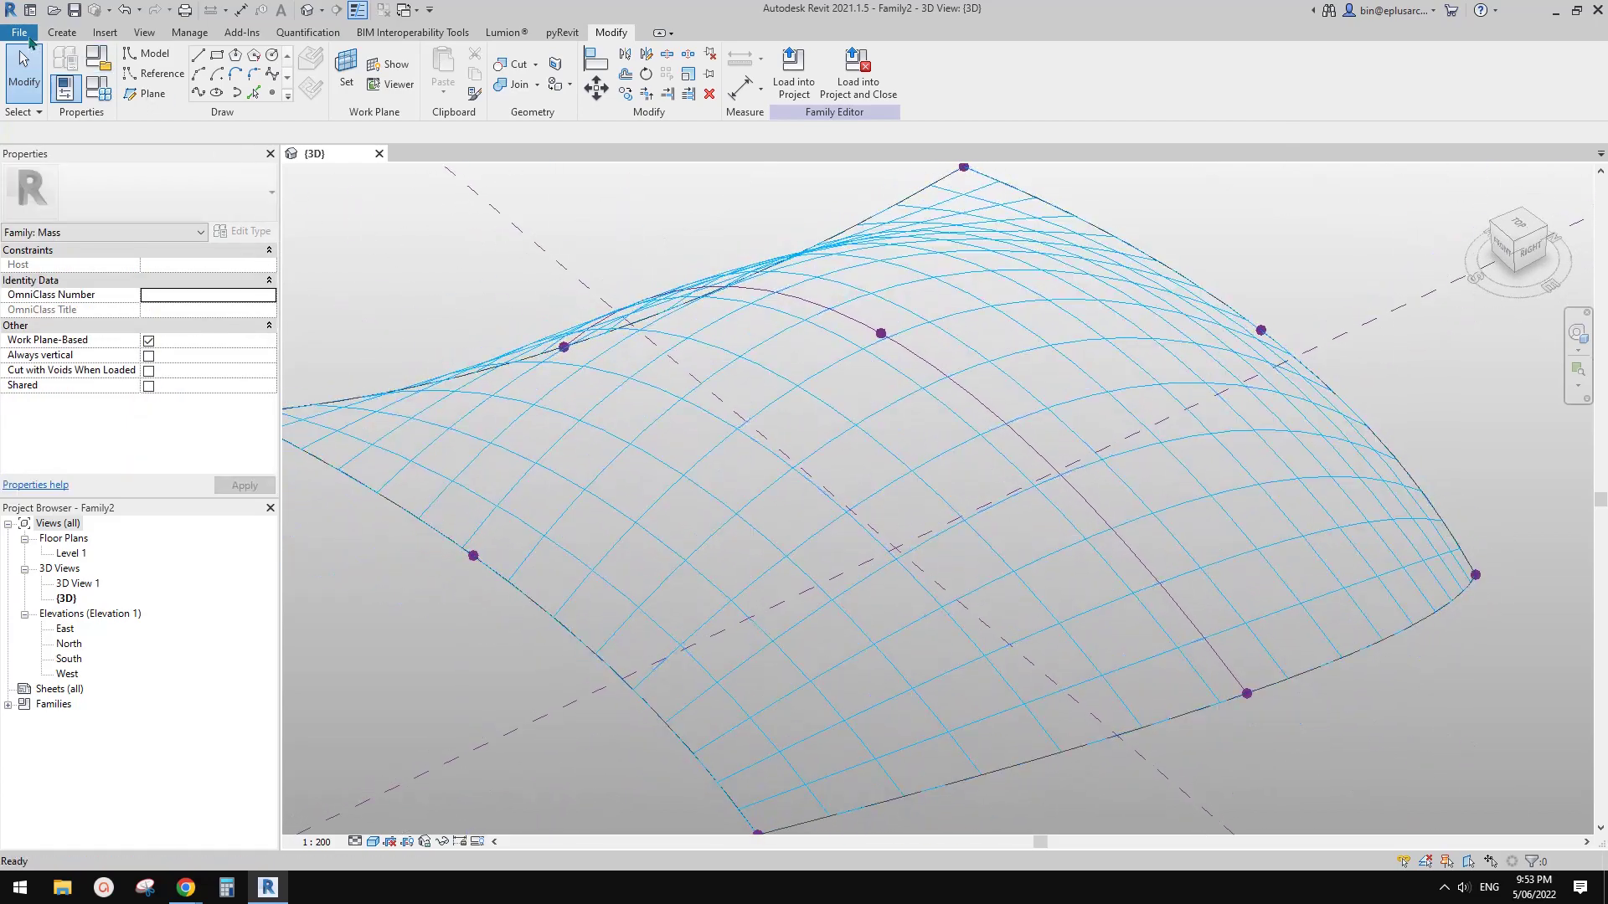
Create a new family from the Metric Curtain Panel Pattern Based.rft template.
left_click(19, 32)
mouse_move(36, 97)
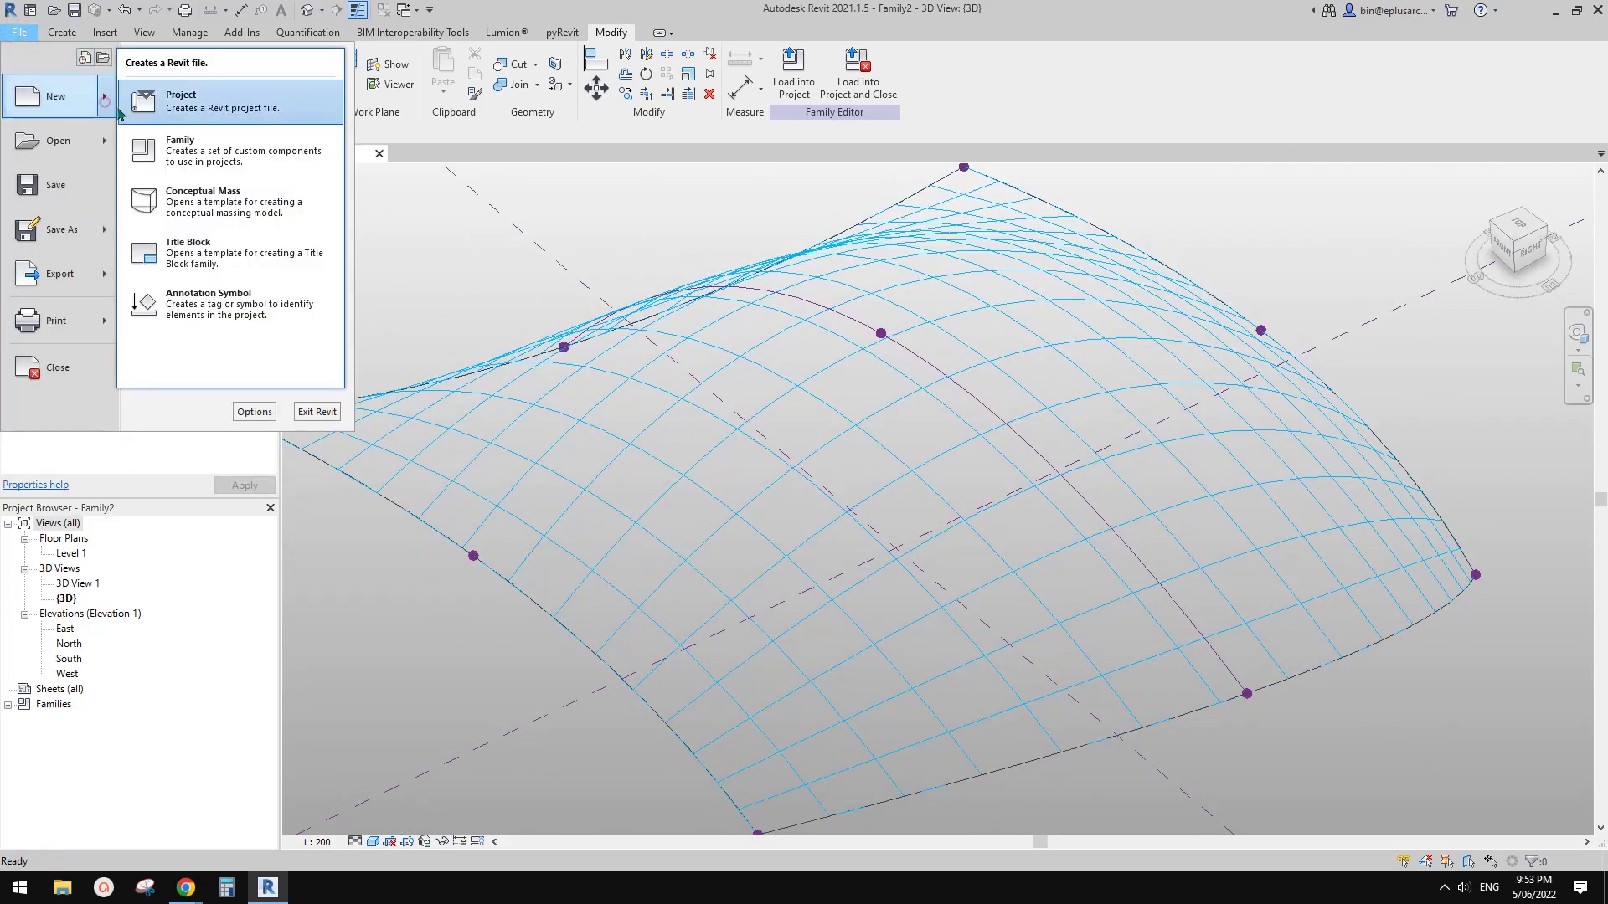
left_click(226, 147)
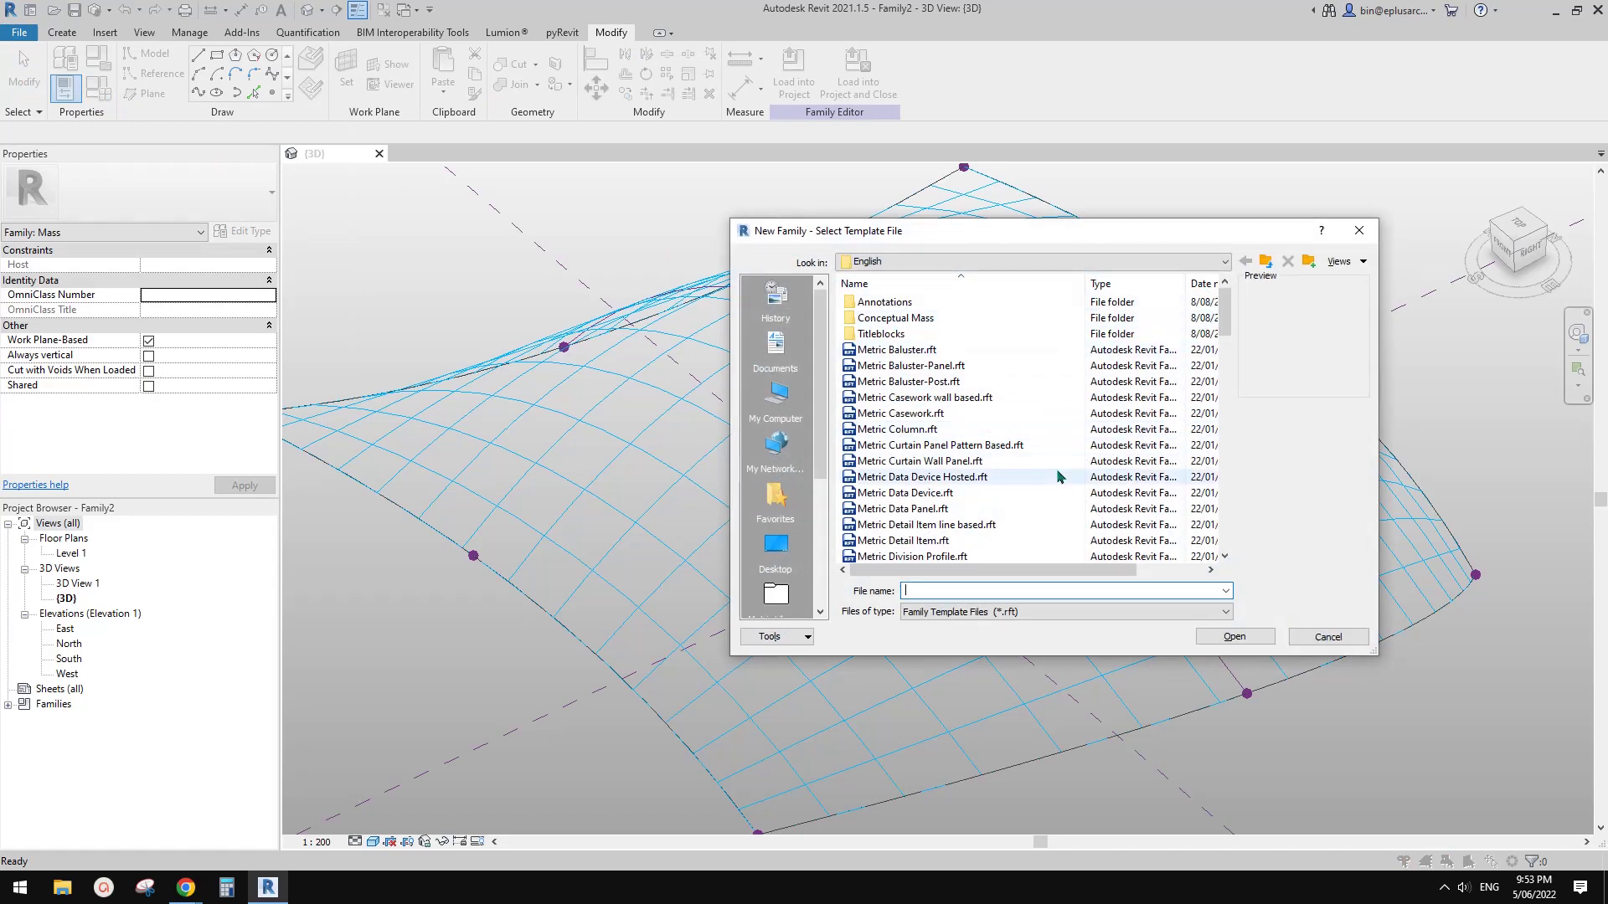
left_click(951, 446)
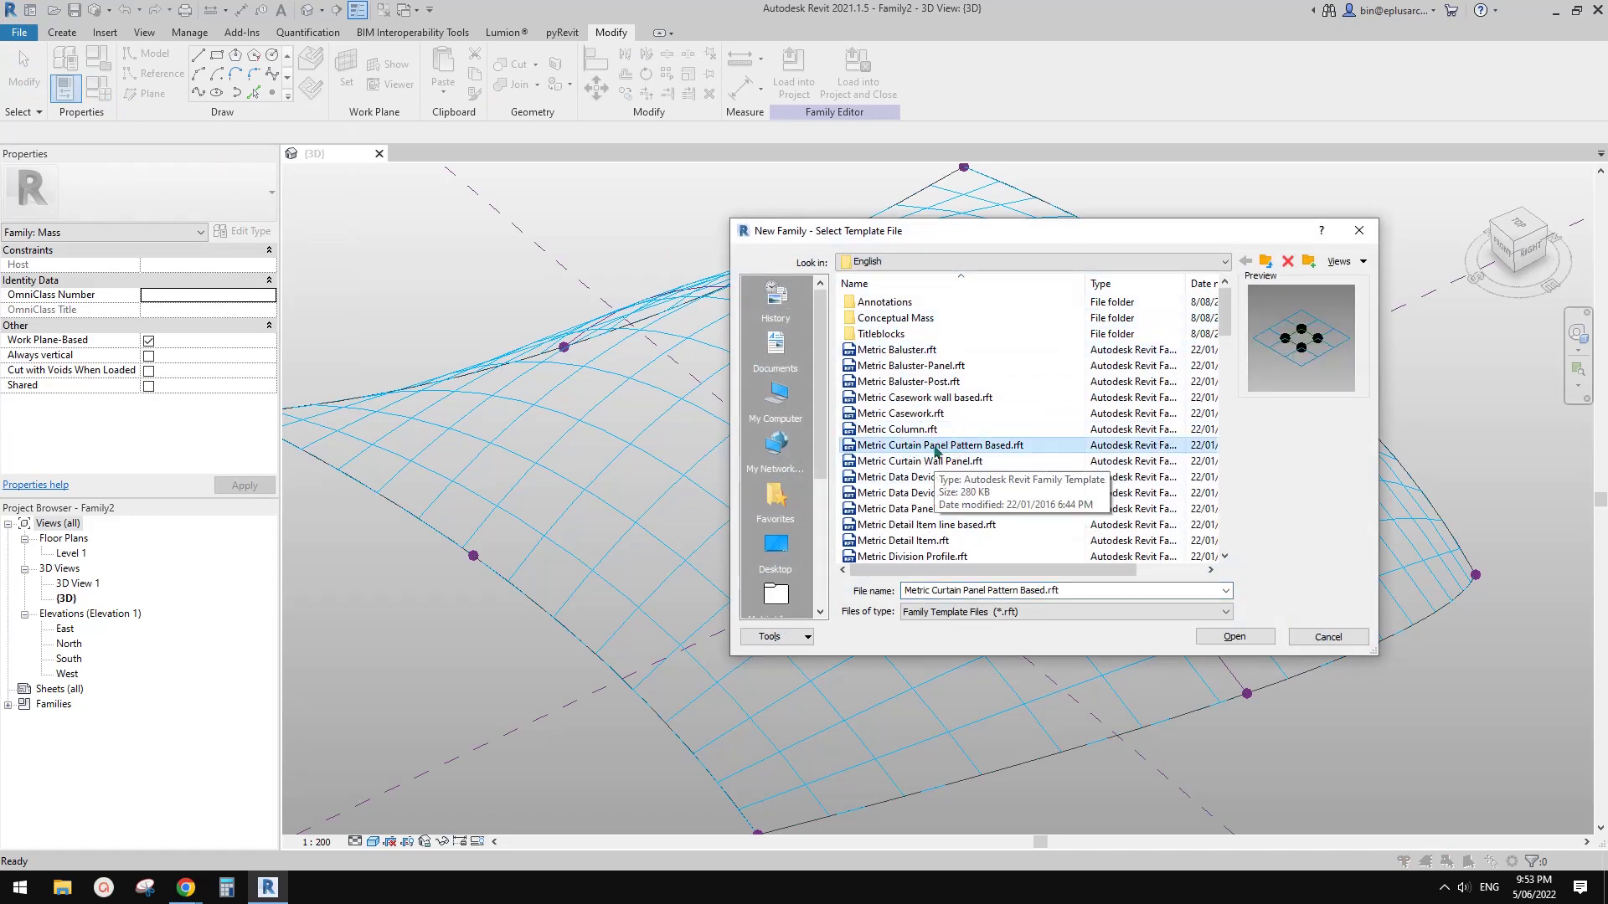
mouse_move(1228, 324)
left_mouse_down()
mouse_move(1223, 502)
mouse_move(1223, 444)
left_mouse_up()
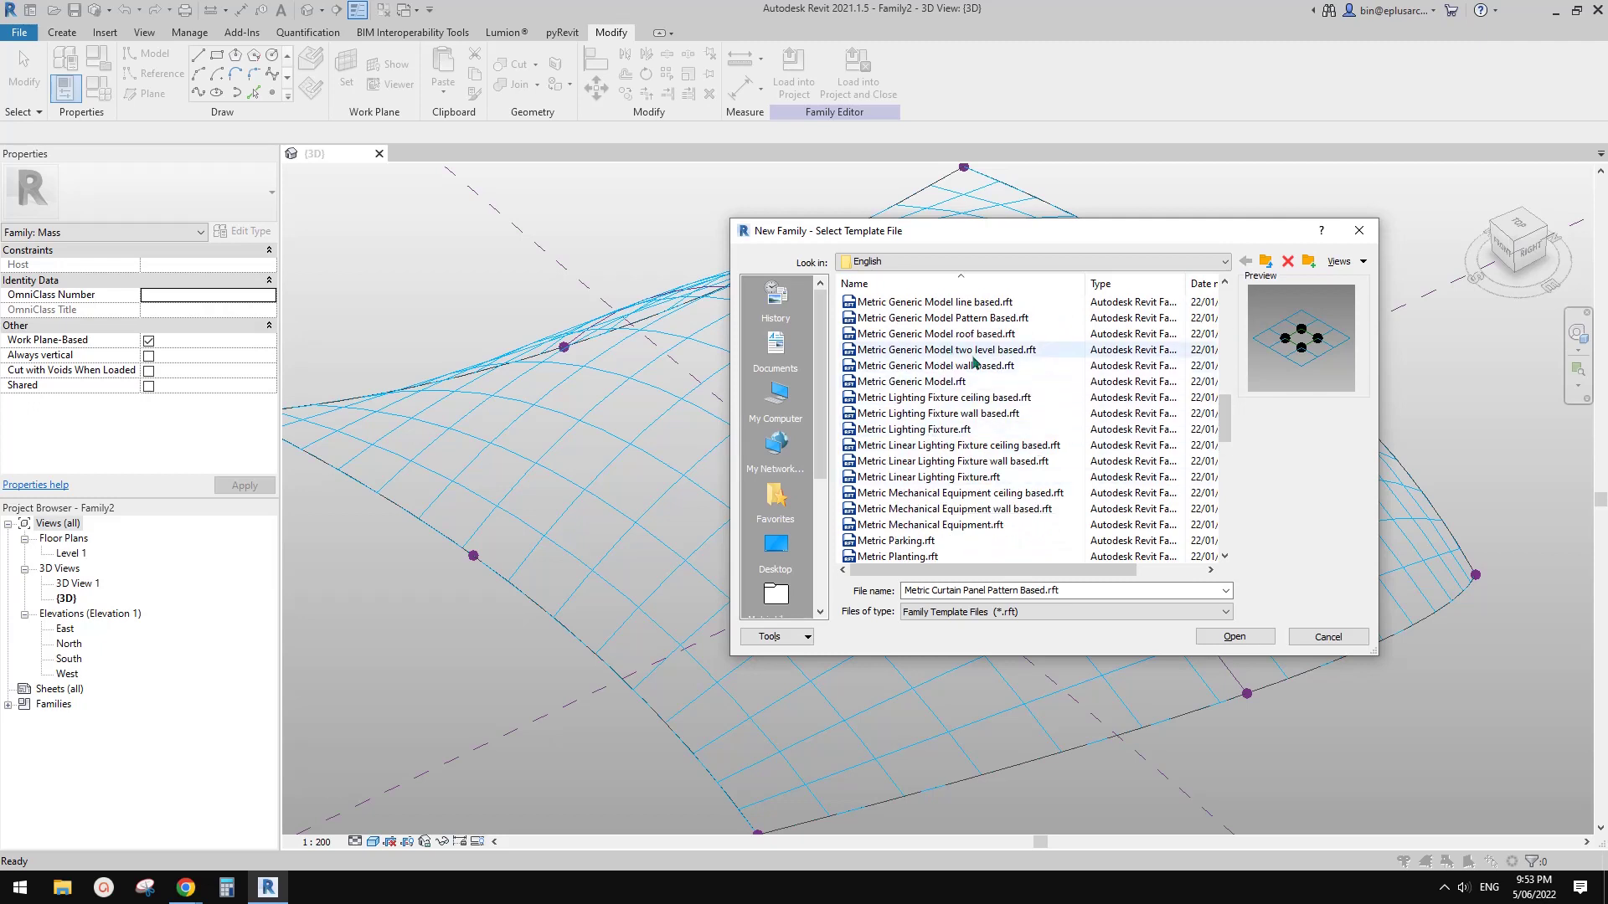
scroll(963, 343, "up", 1)
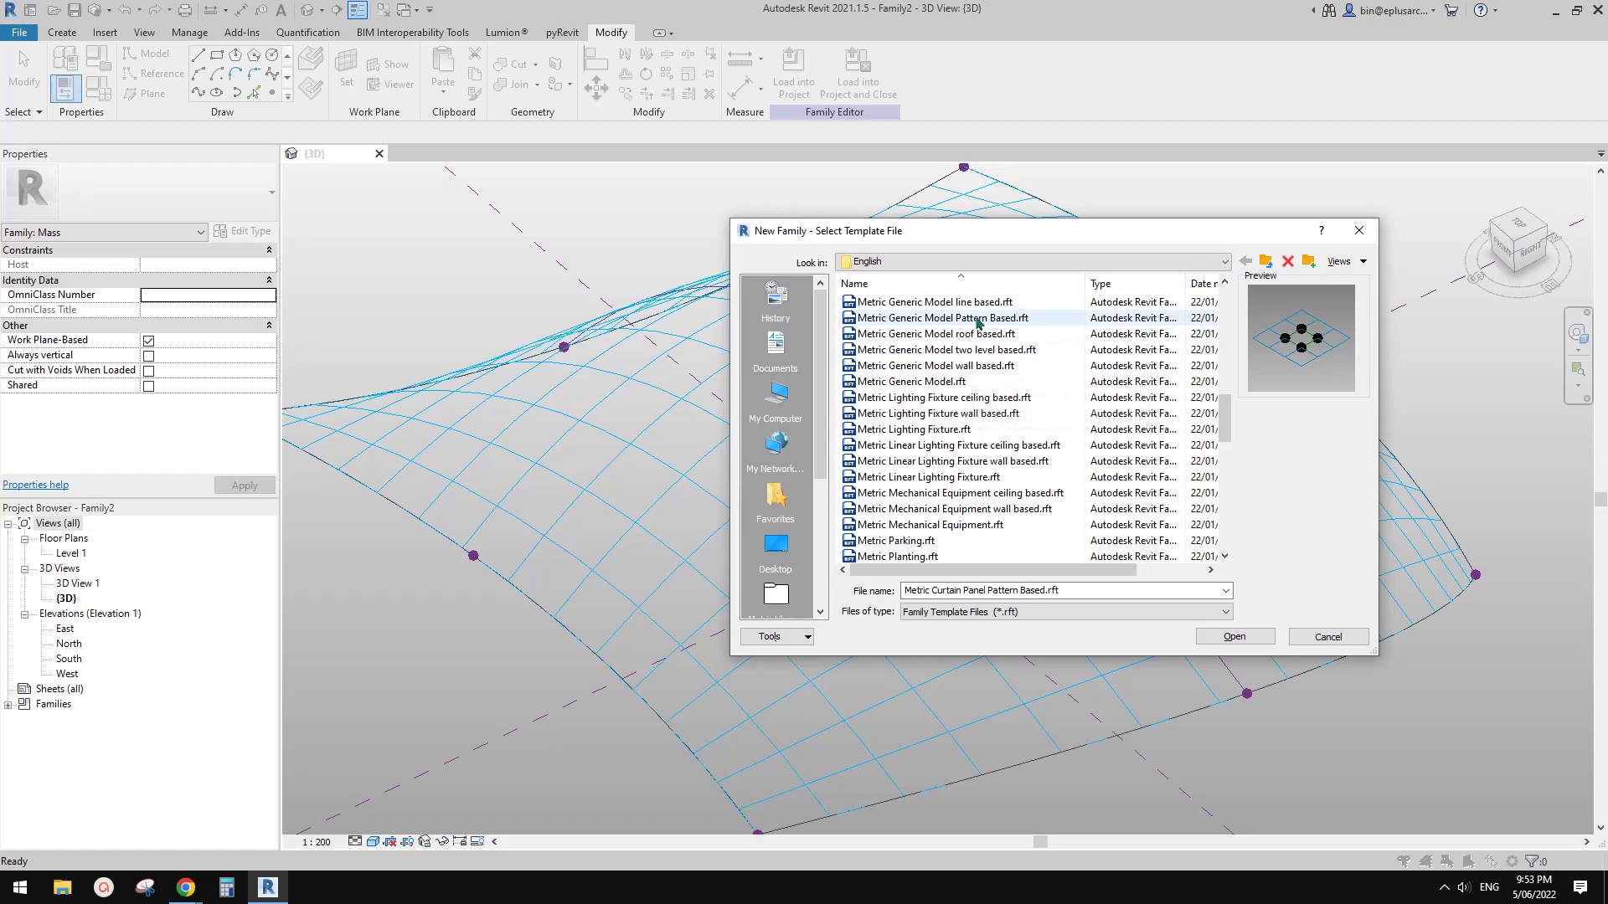
left_click(981, 320)
left_click(1235, 637)
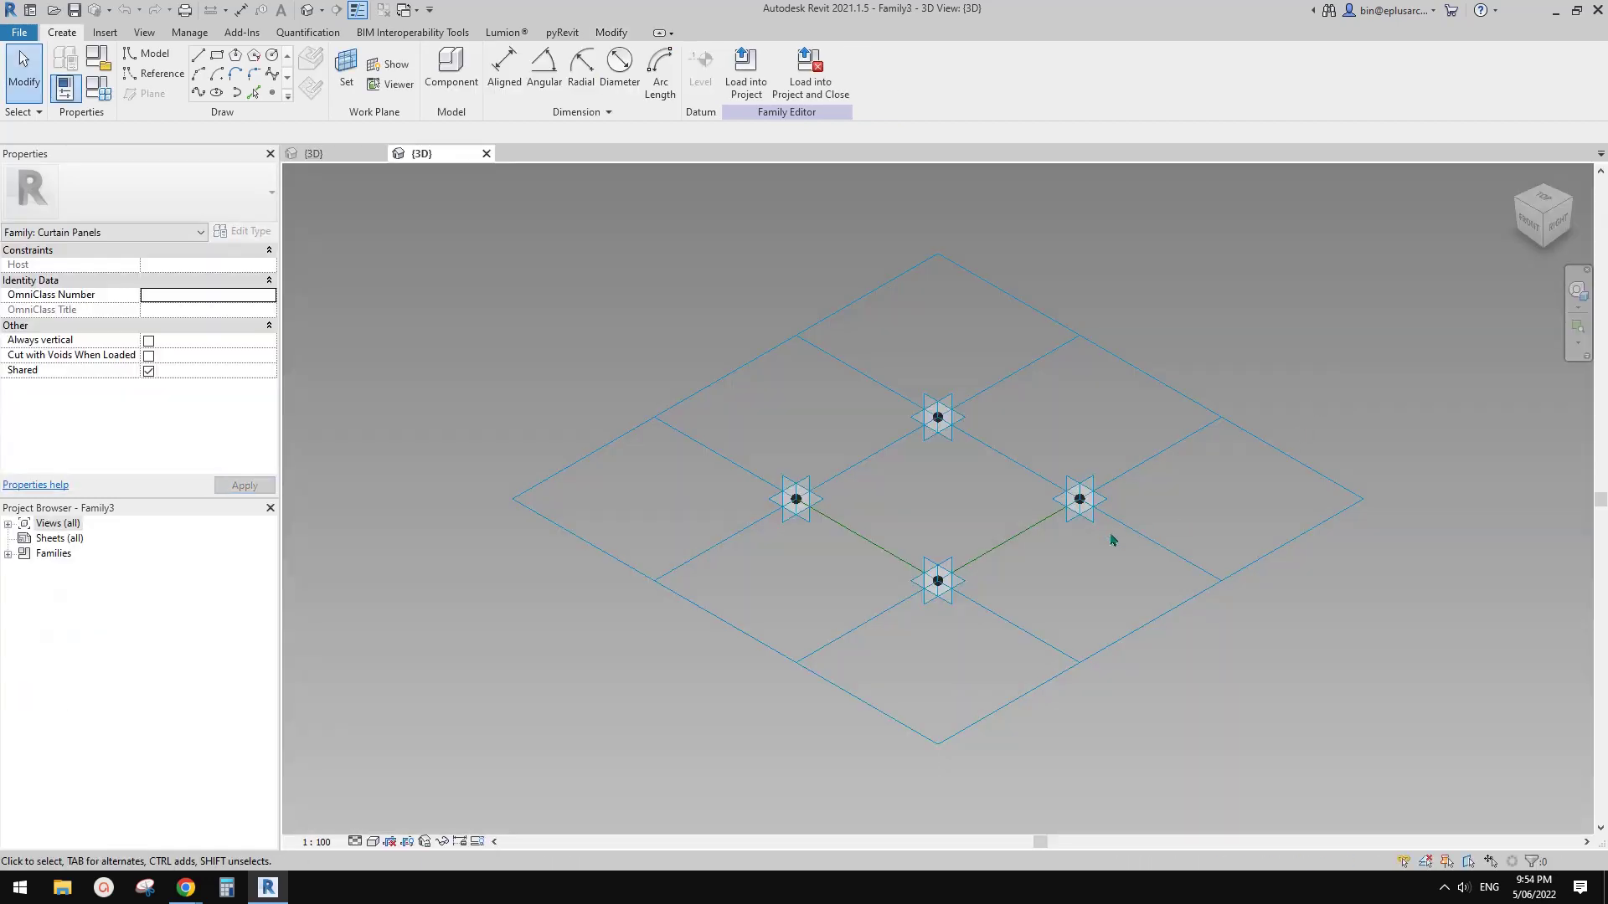
Create a solid form 1000 mm thick from the chain of four reference lines in the panel template.
scroll(962, 517, "up", 2)
scroll(1030, 460, "up", 1)
left_click(1071, 426)
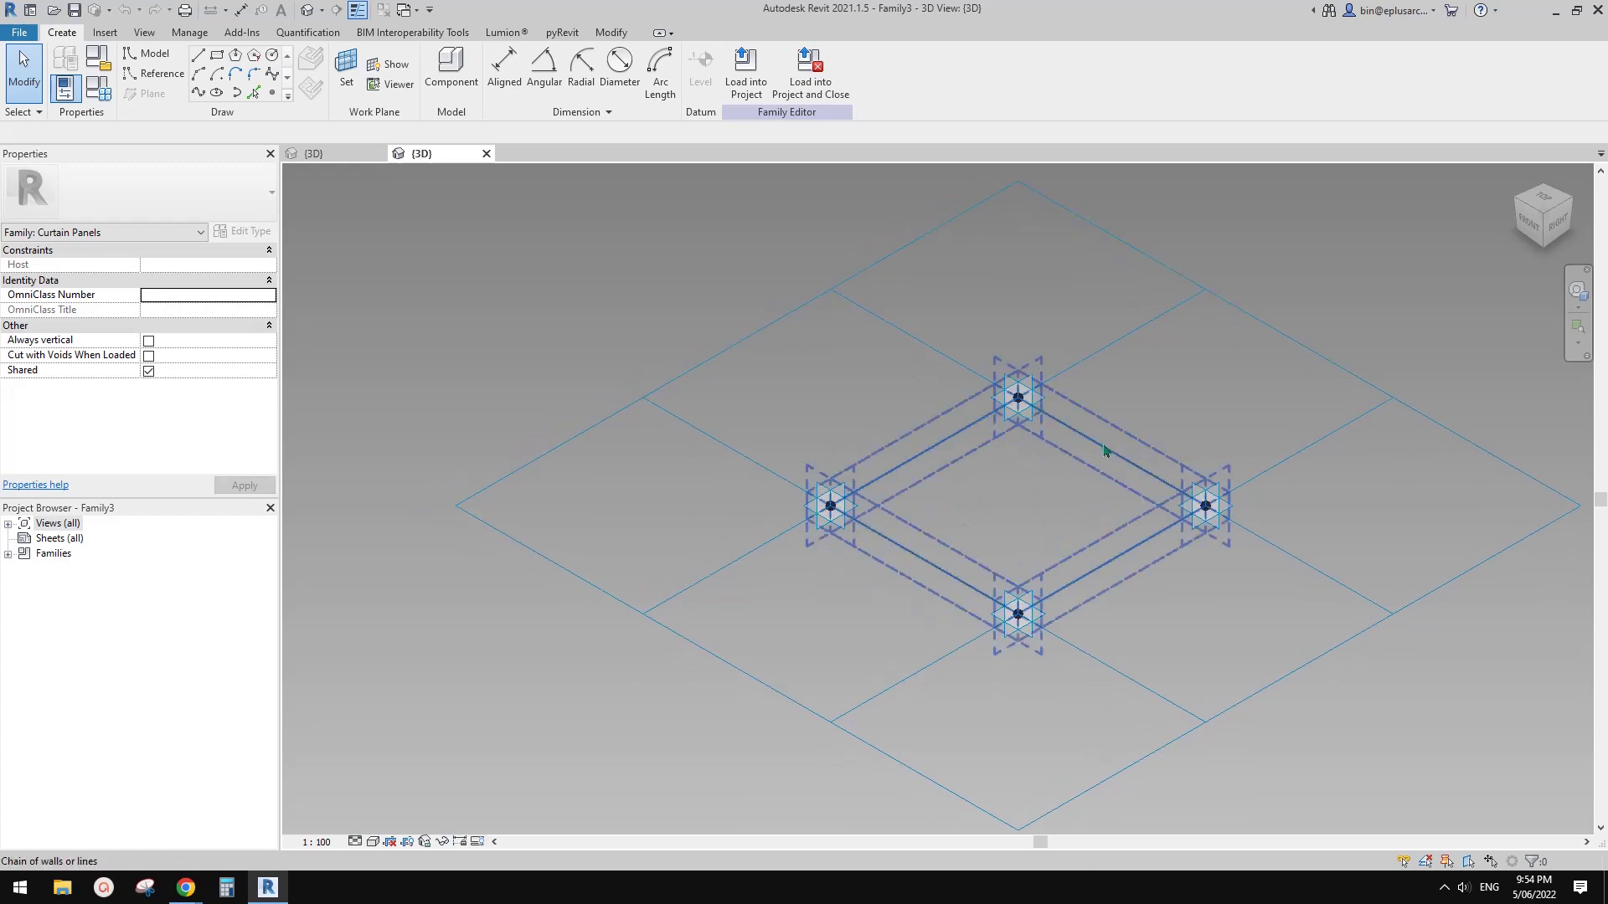
left_click(801, 76)
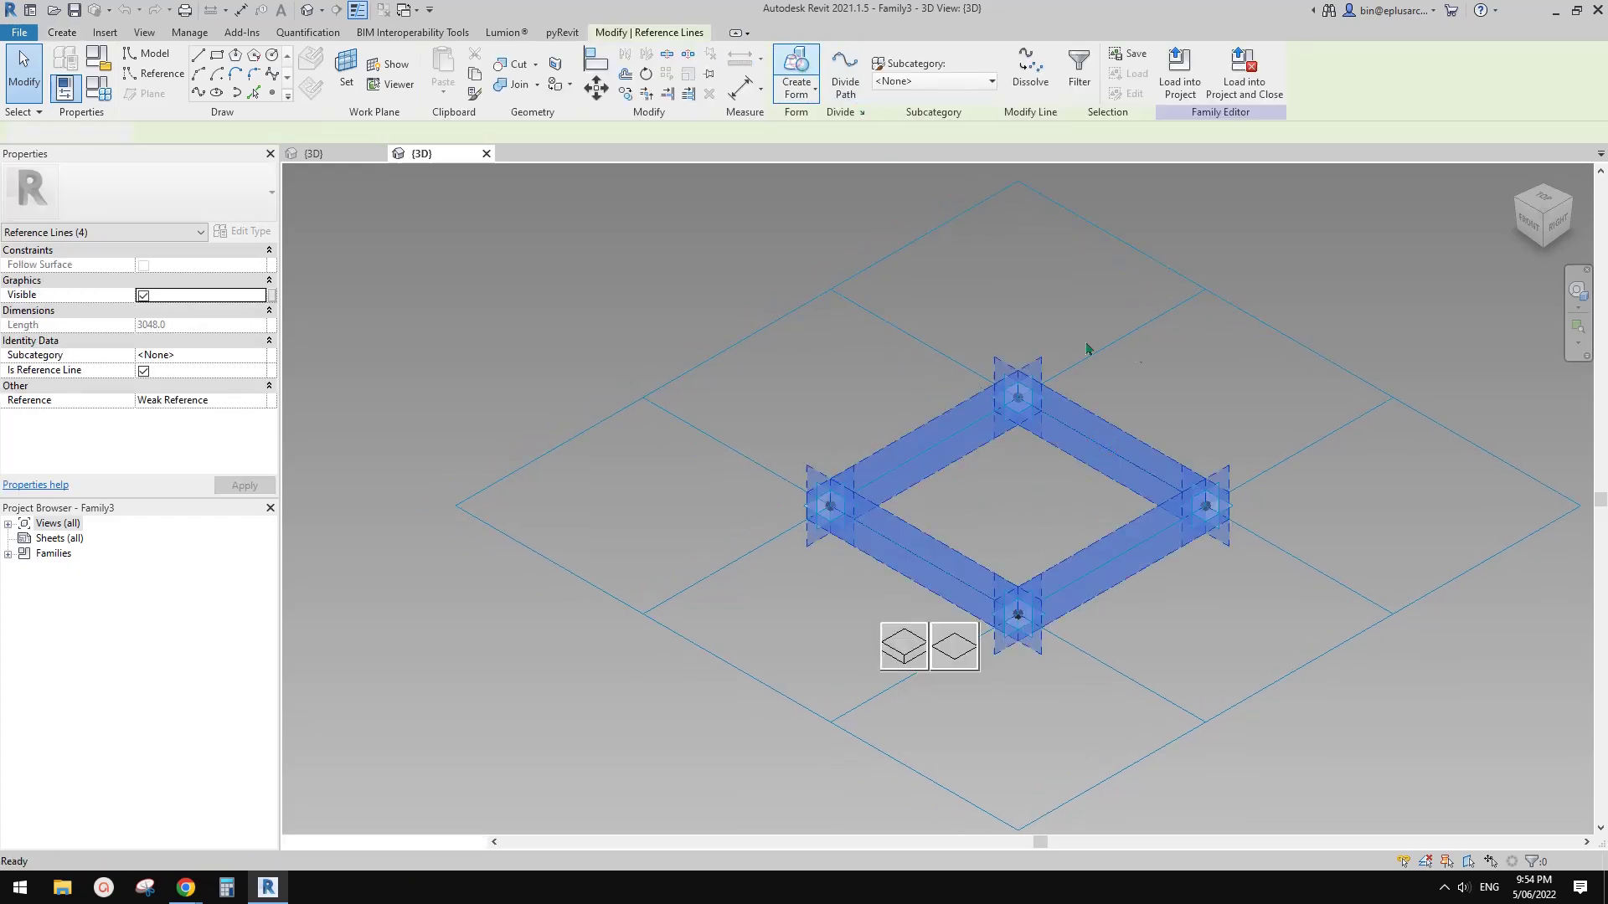
left_click(902, 650)
middle_click_drag(1137, 430, 1180, 444, "shift")
left_click(1353, 405)
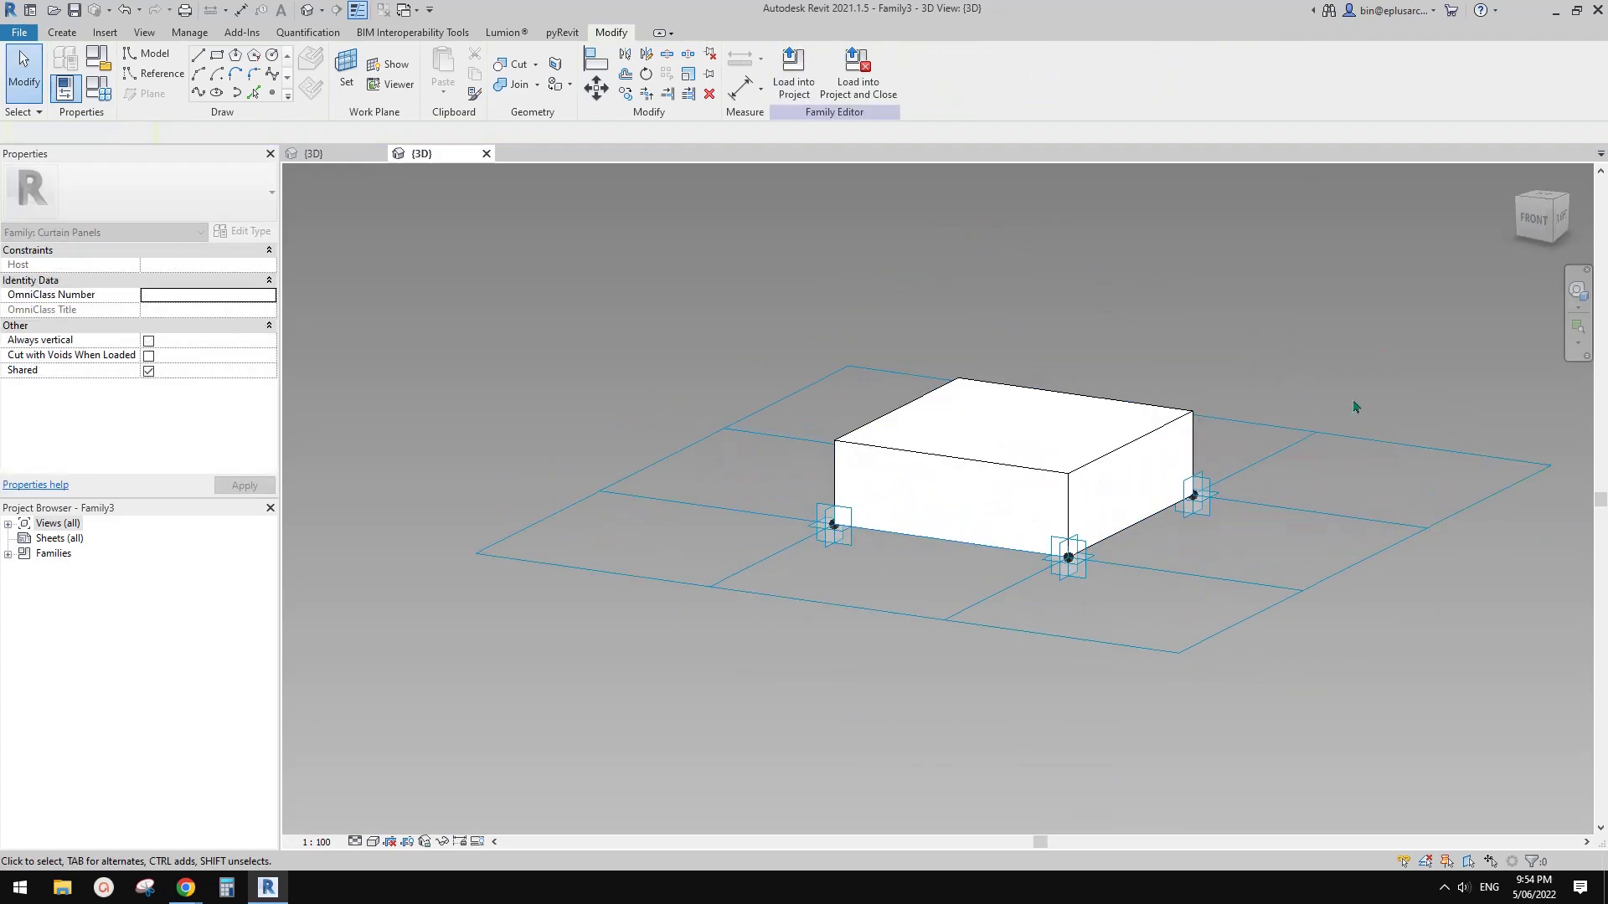
Associate the solid panel's Material with a new instance family parameter named M under Materials and Finishes.
scroll(1312, 458, "up", 1)
middle_click_drag(1281, 445, 1247, 462, "shift")
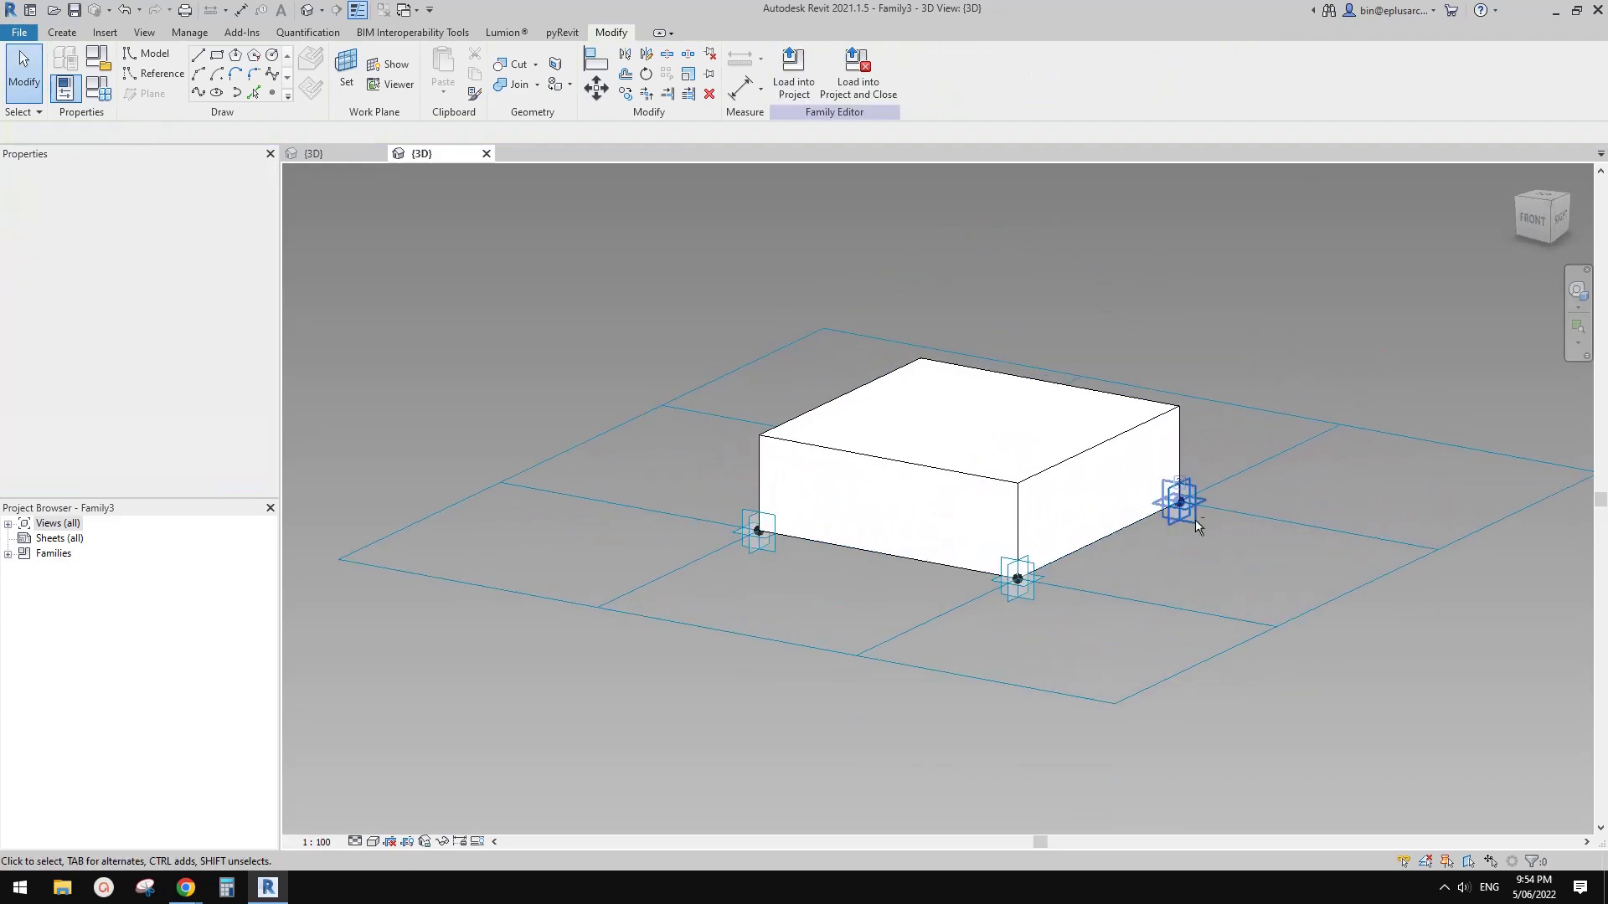
left_click(1071, 509)
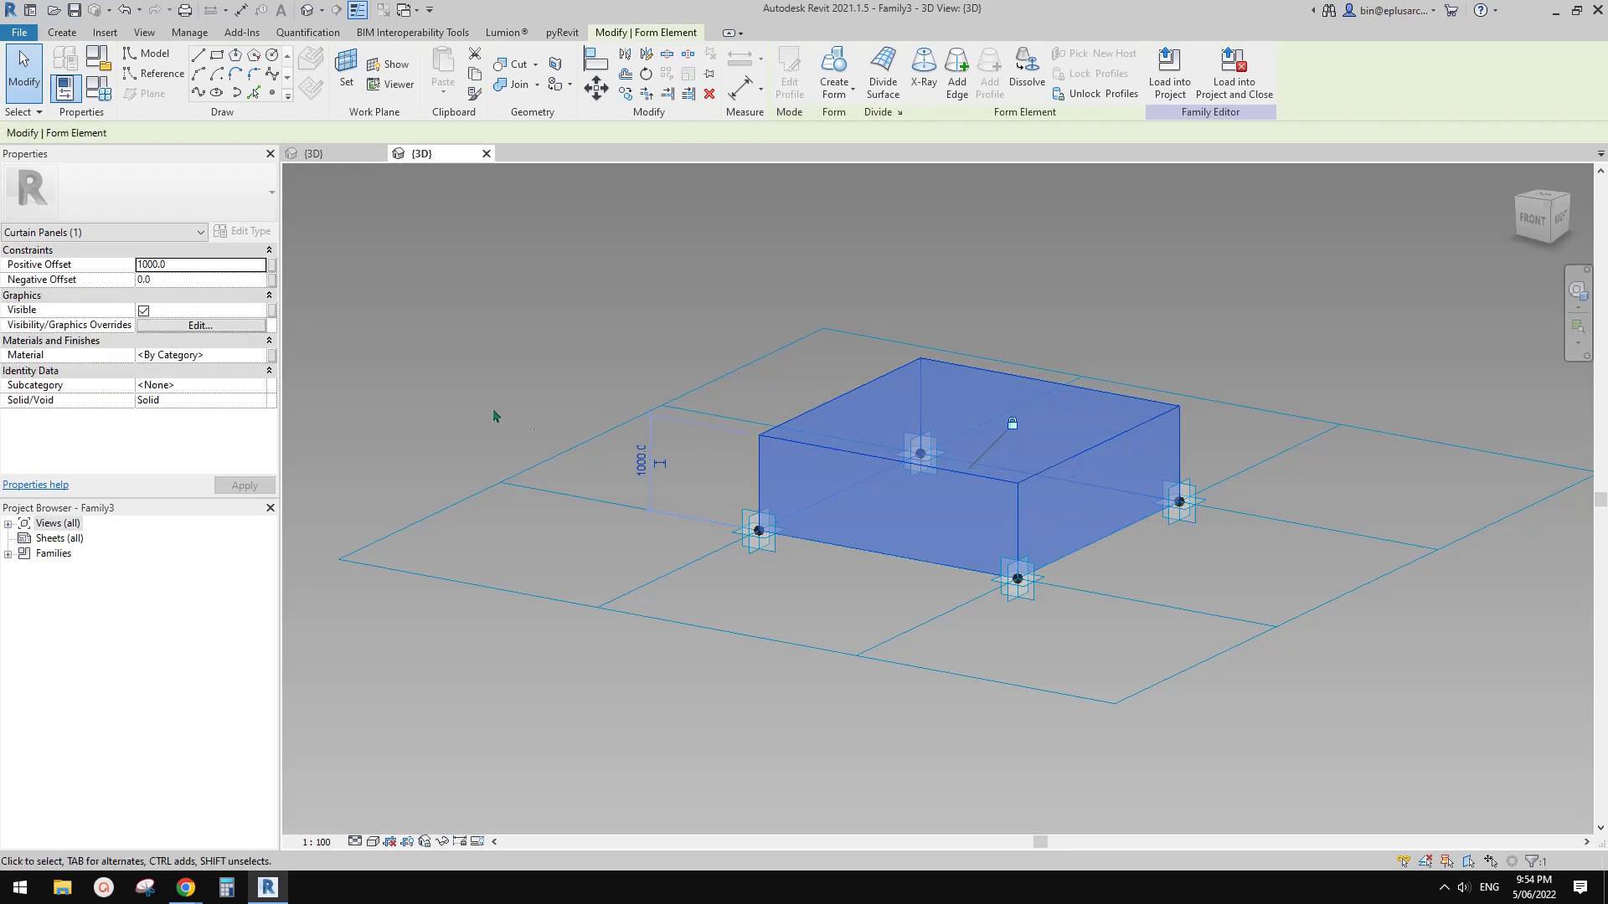
left_click(271, 355)
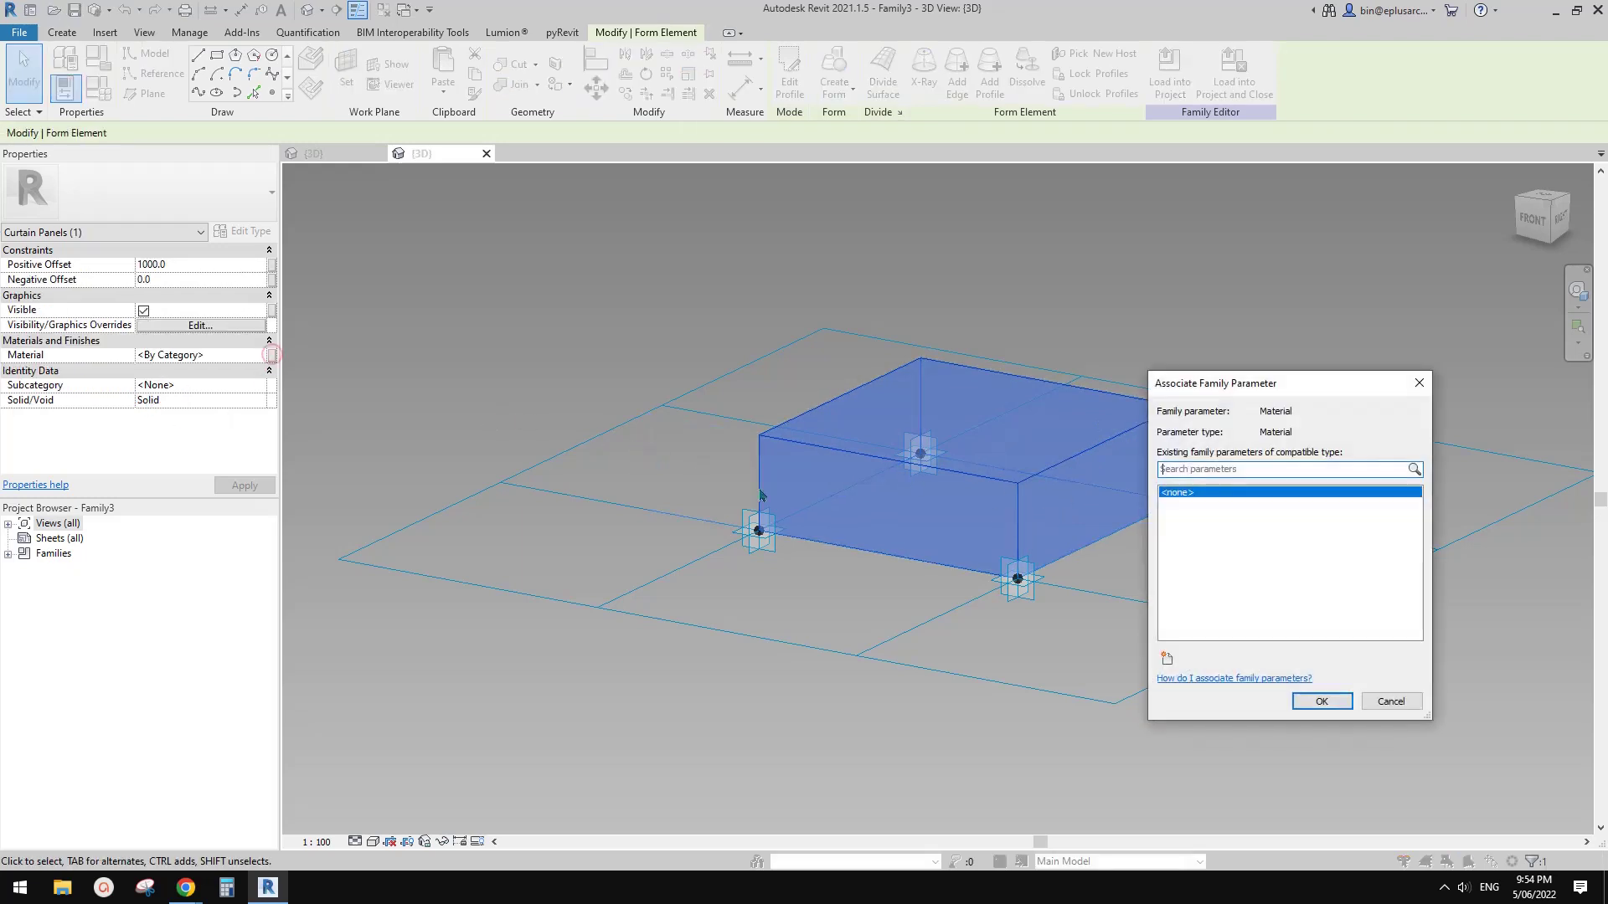
left_click(1166, 659)
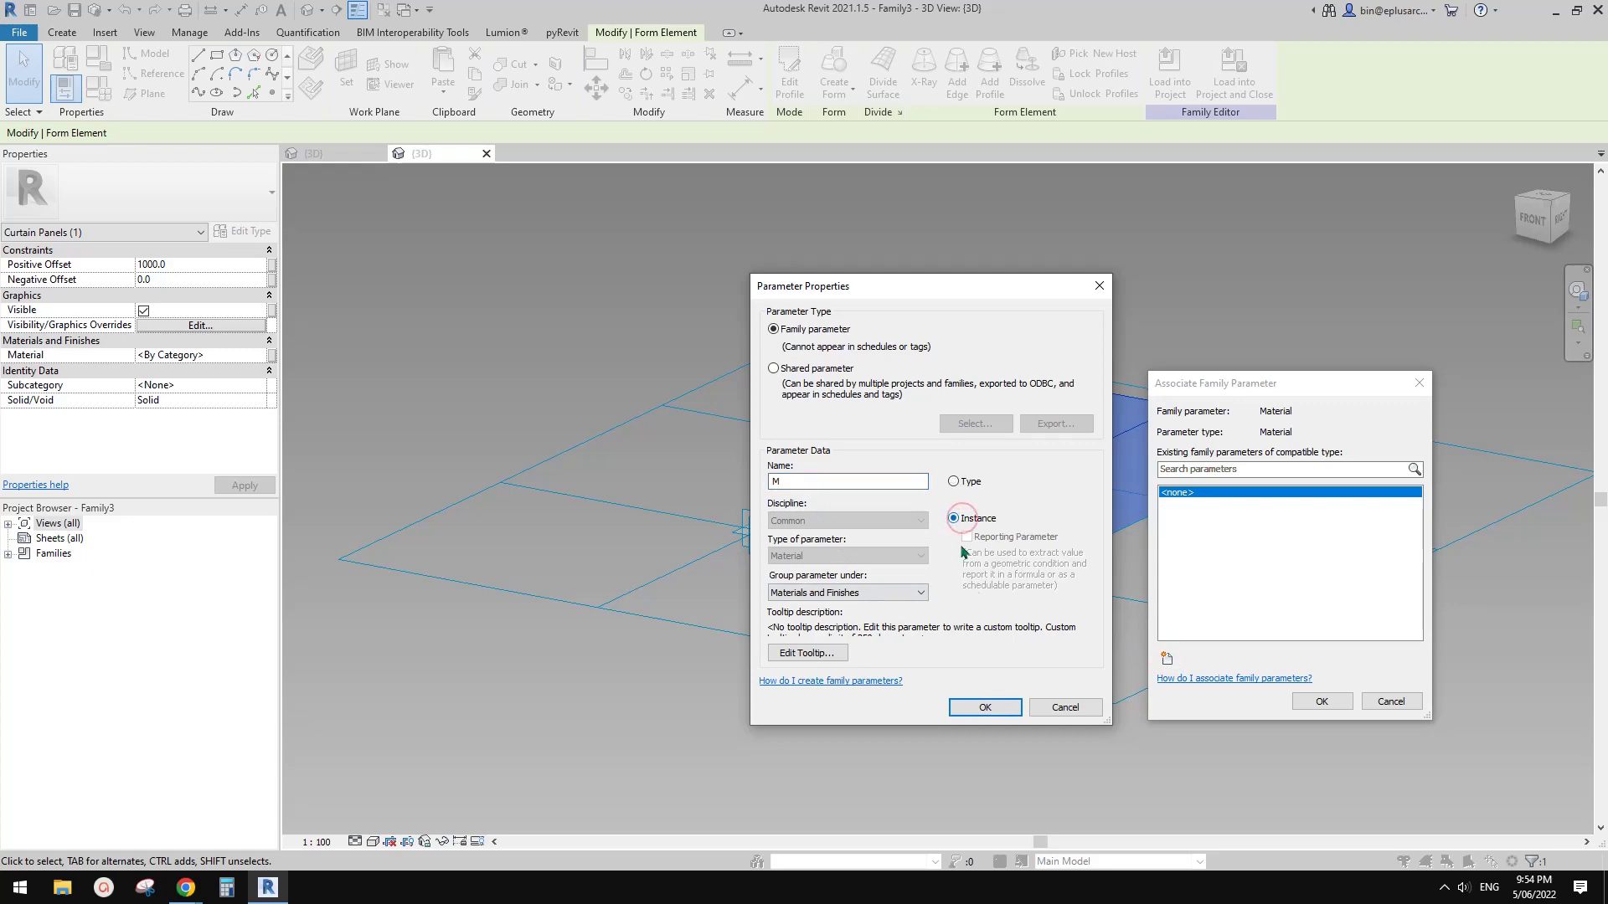
left_click(985, 708)
left_click(1321, 701)
key("Escape")
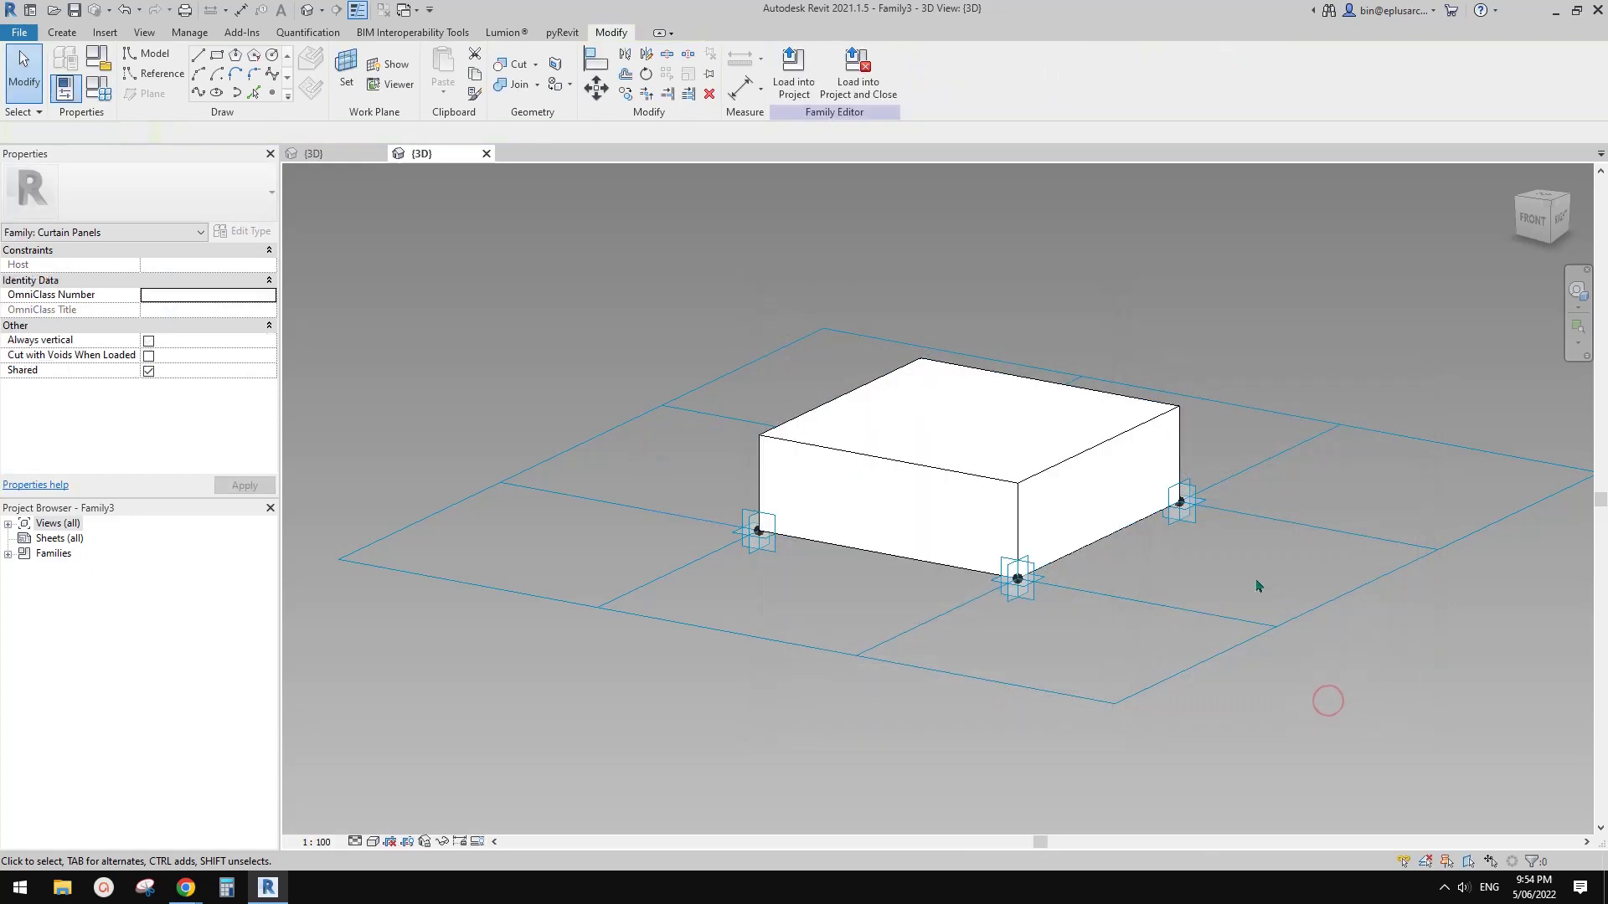
Load the finished panel family into the conceptual mass family.
middle_click_drag(1258, 587, 1052, 621, "shift")
scroll(1041, 520, "up", 2)
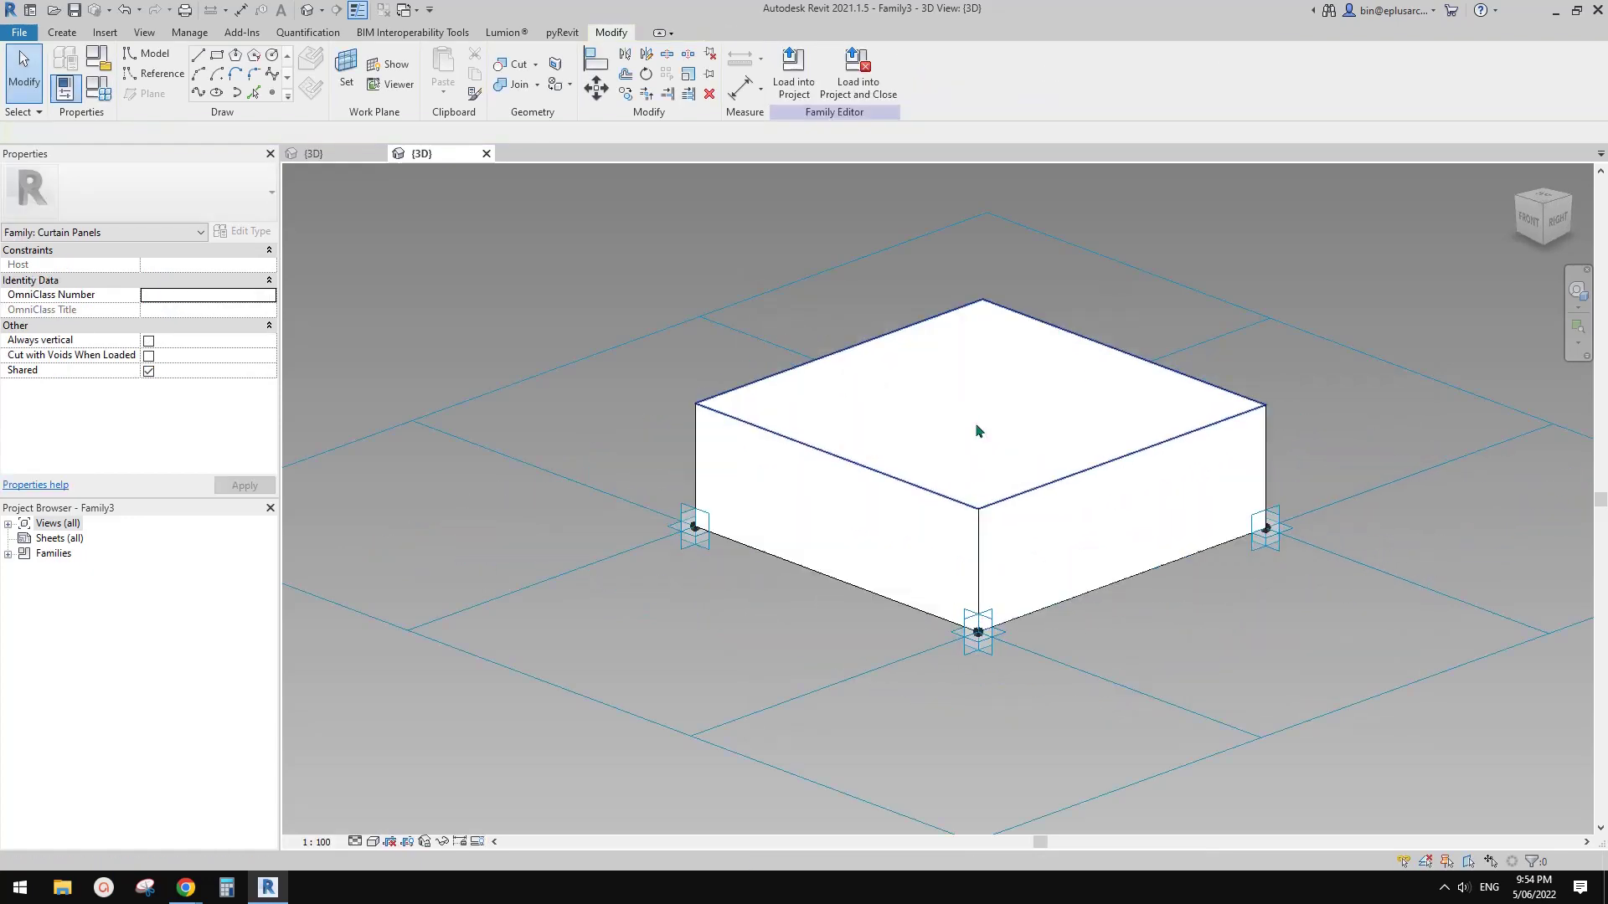
left_click(792, 85)
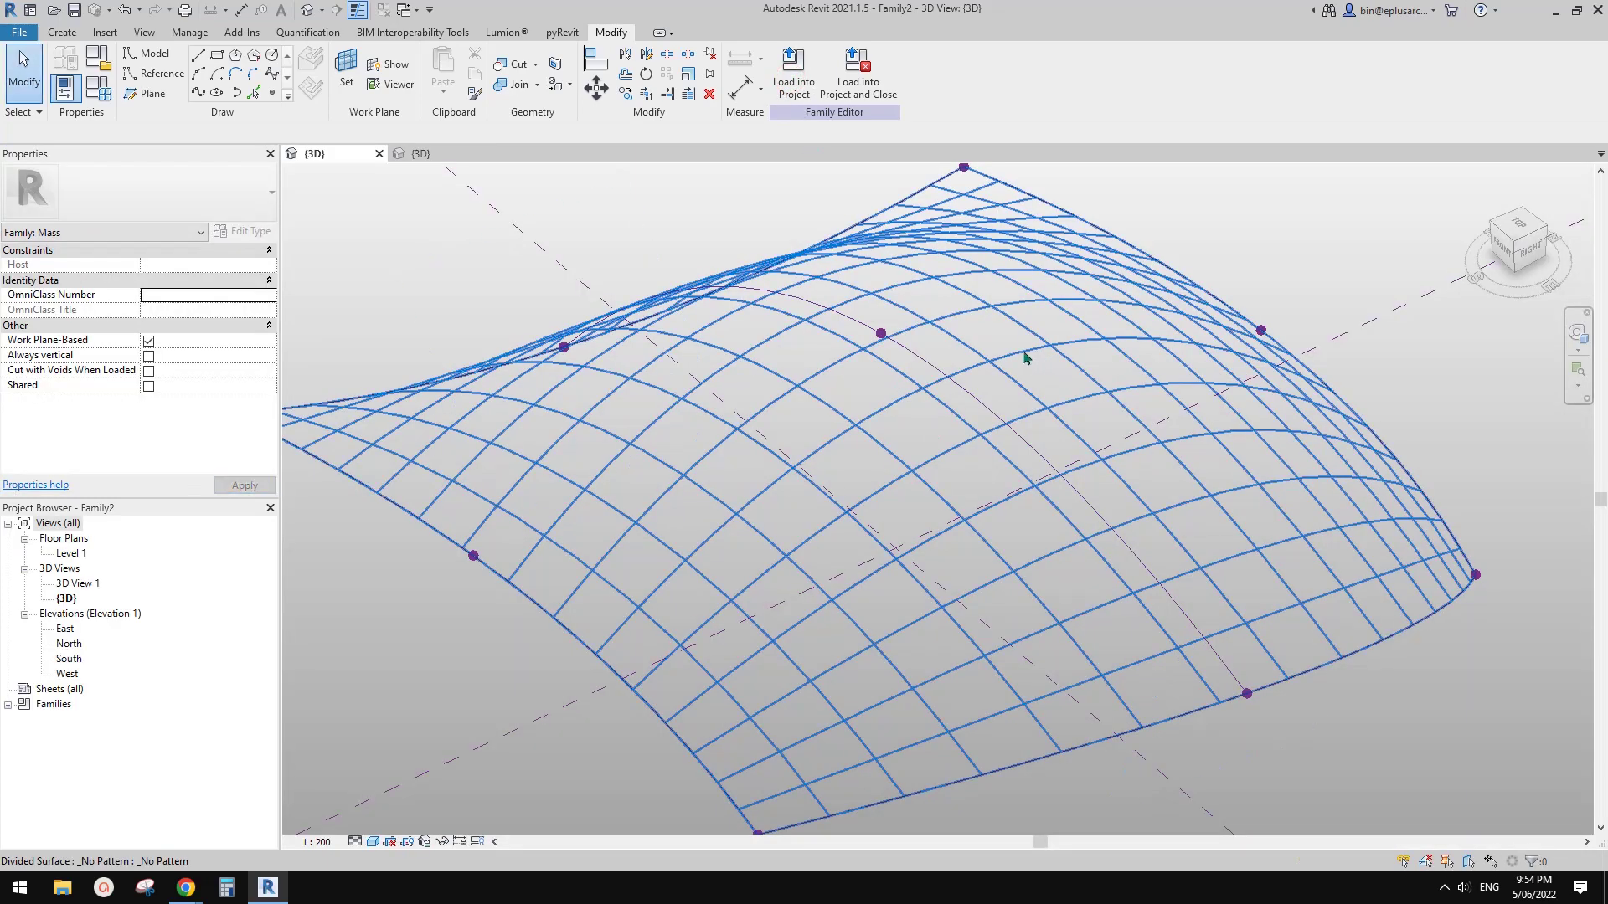
Apply the Rectangle: Family3 panel component to the divided surface.
left_click(1025, 358)
middle_click_drag(991, 445, 1010, 427)
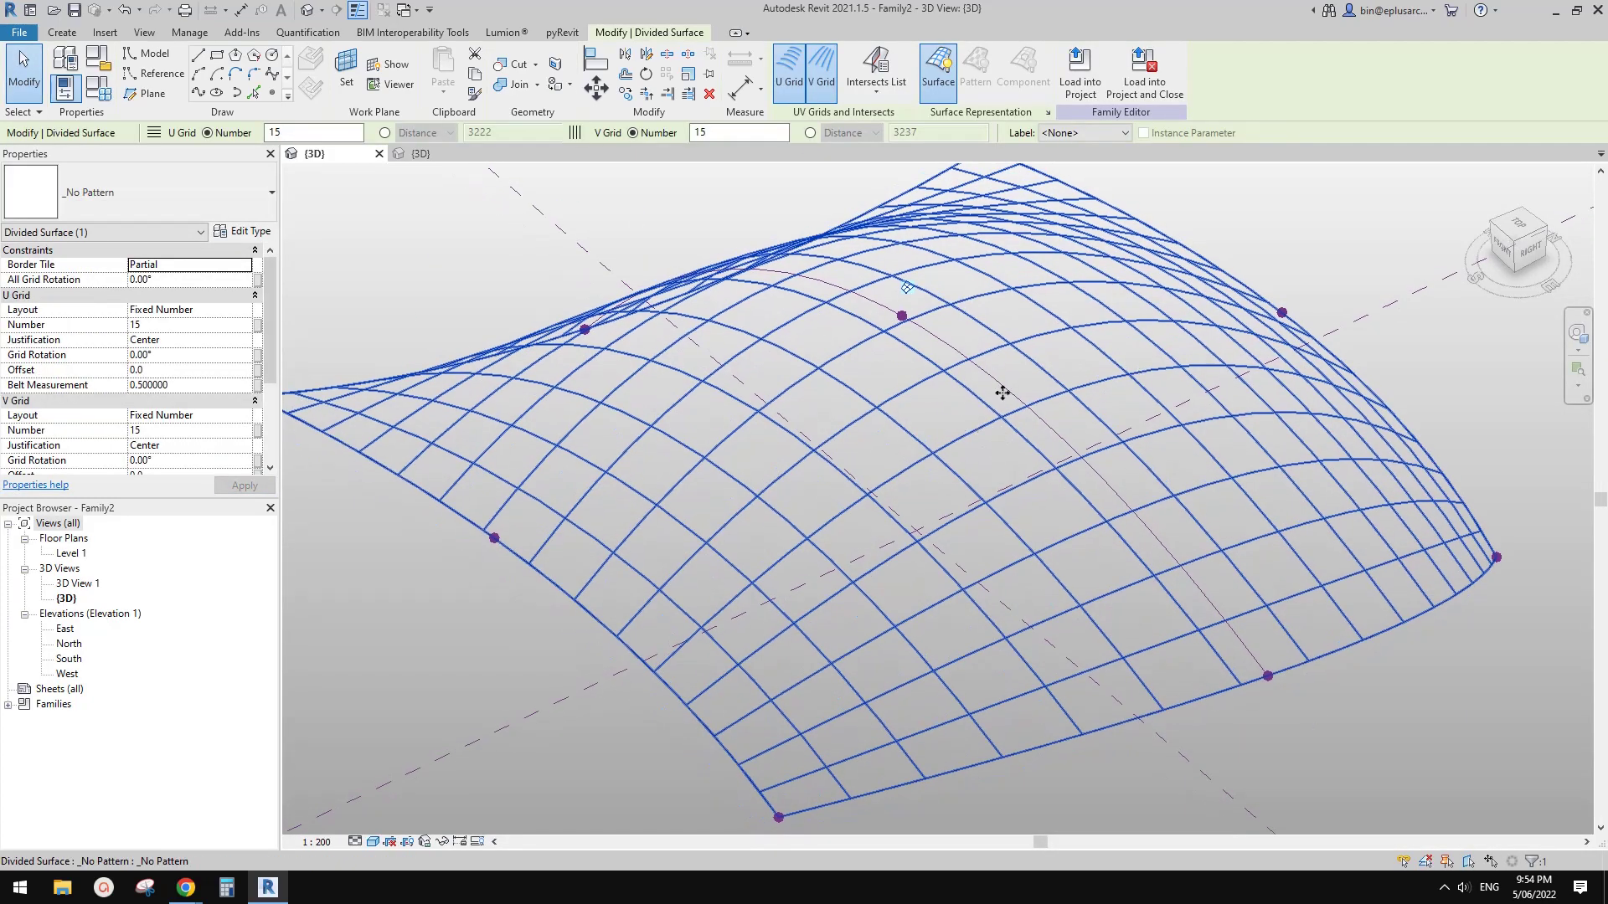
left_click(24, 234)
scroll(51, 467, "down", 2)
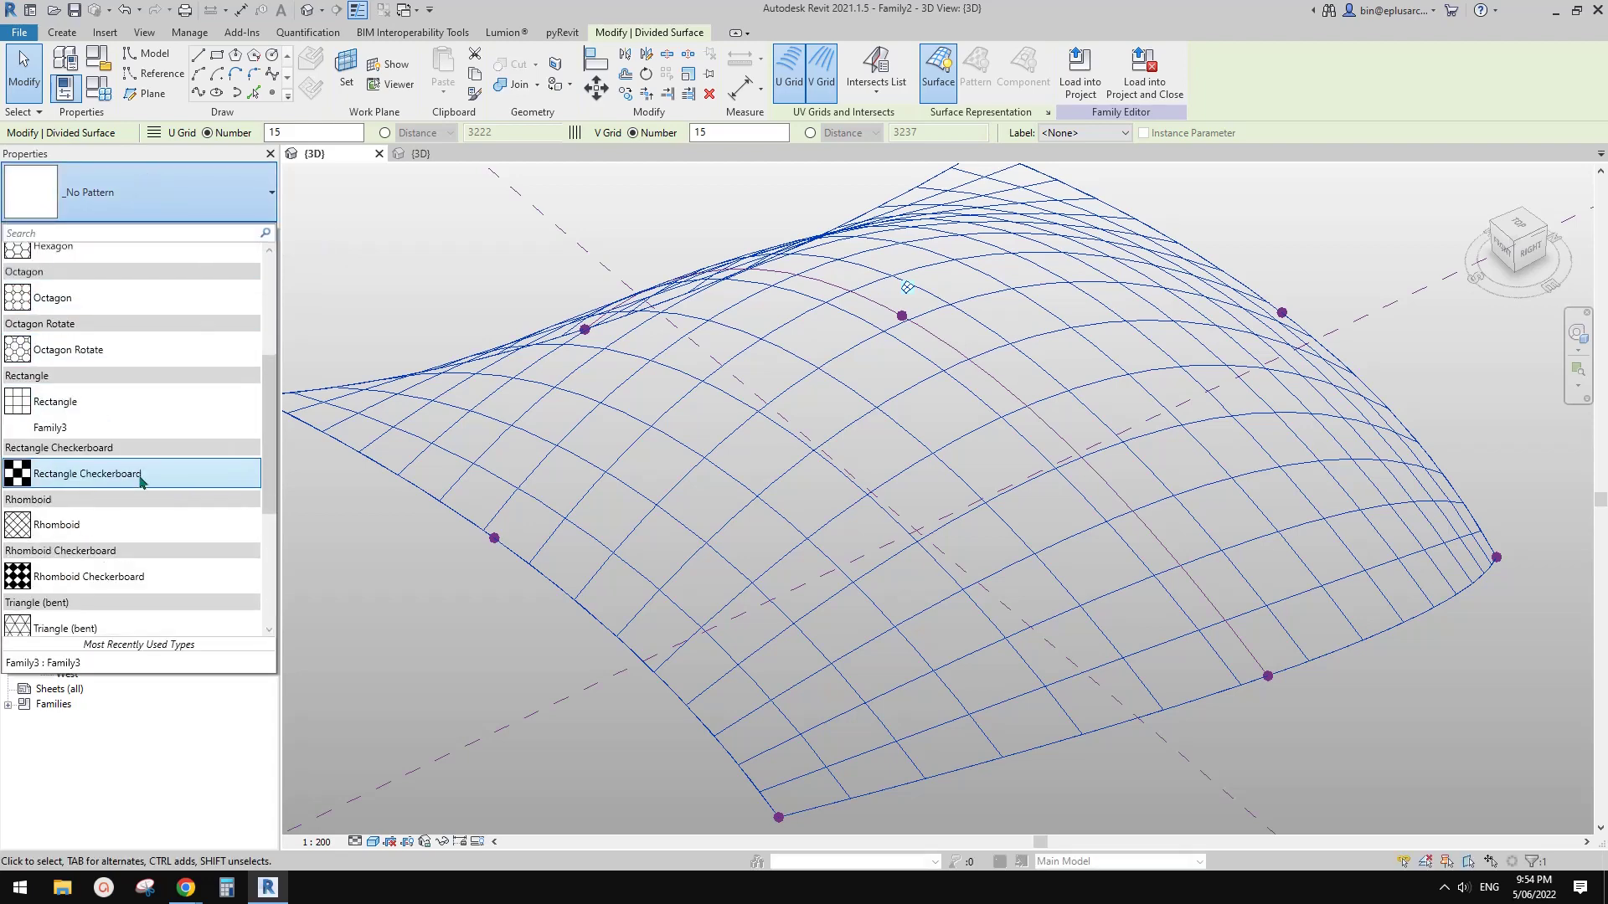
left_click(55, 428)
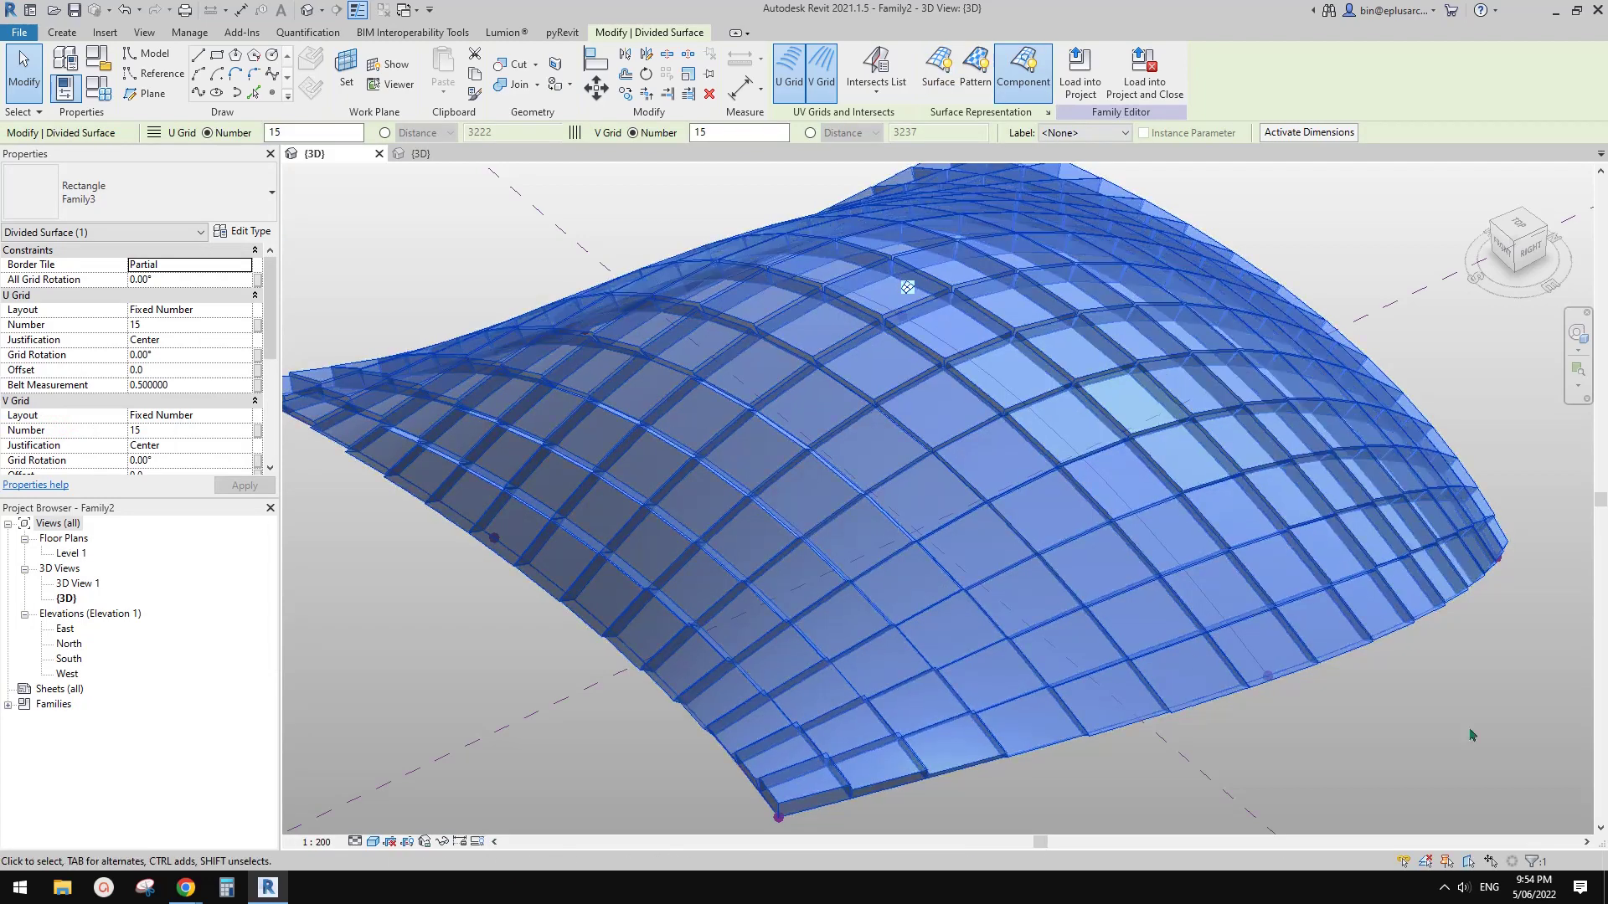
left_click(1472, 735)
Inspect individual curtain panels on the surface and check their M material parameter.
scroll(1421, 703, "down", 1)
middle_click_drag(1392, 678, 746, 542)
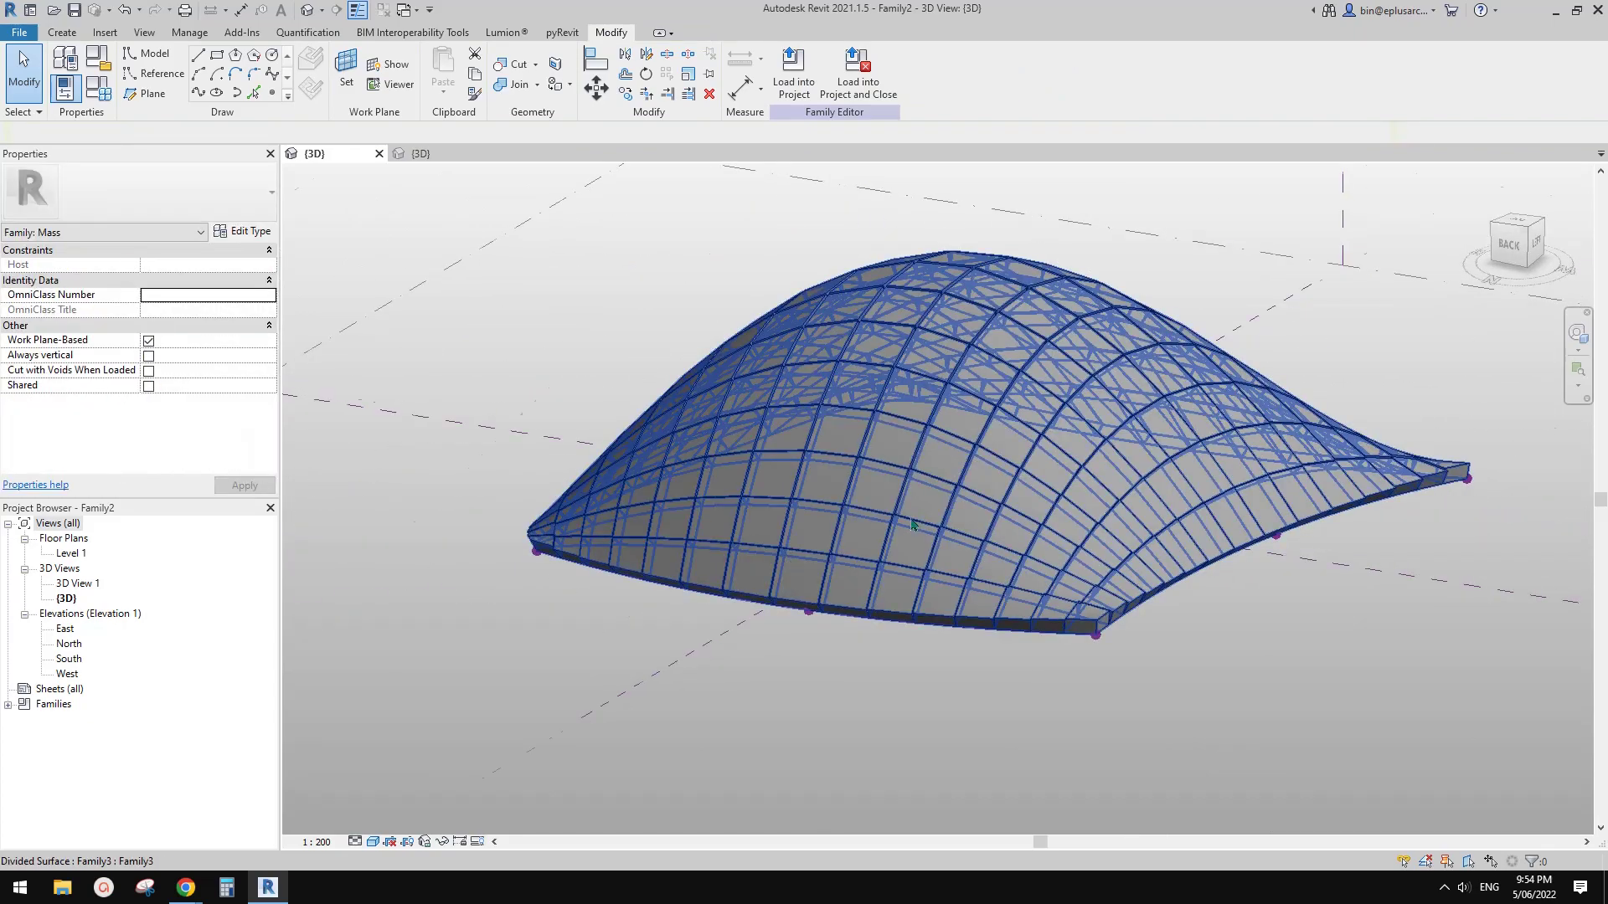
scroll(1010, 394, "up", 1)
middle_click_drag(1010, 394, 1179, 453, "shift")
scroll(999, 456, "down", 1)
scroll(1023, 412, "up", 1)
key("Tab")
left_click(1010, 404)
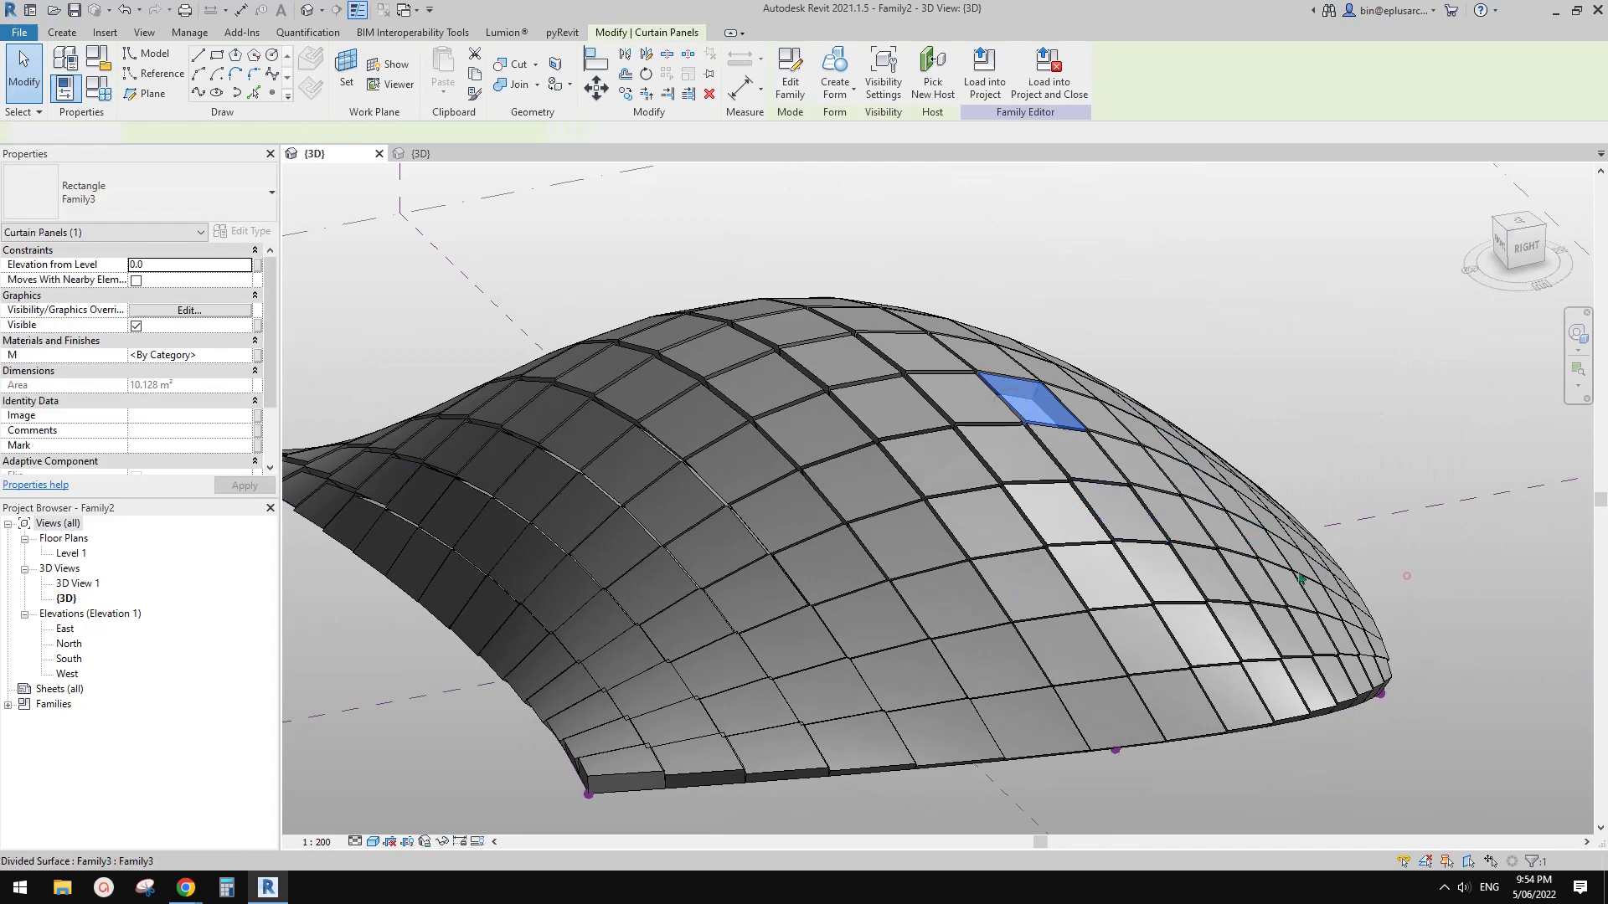
left_click(1403, 575)
middle_click_drag(1120, 523, 1111, 574)
left_click(1203, 709)
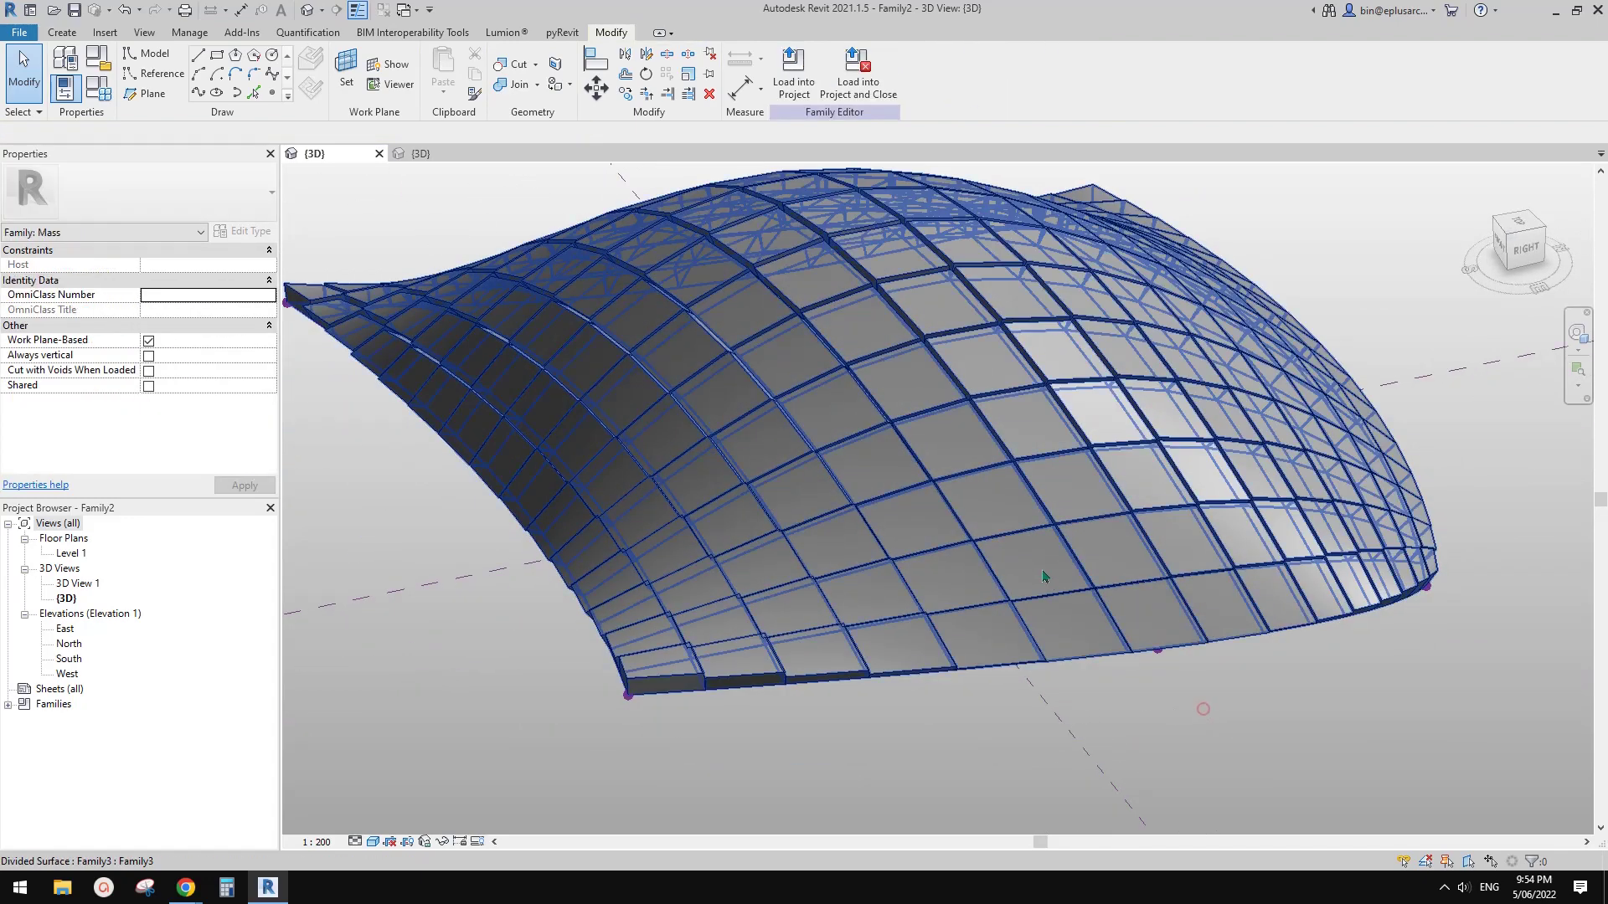
left_click(1038, 563)
left_click(1076, 546)
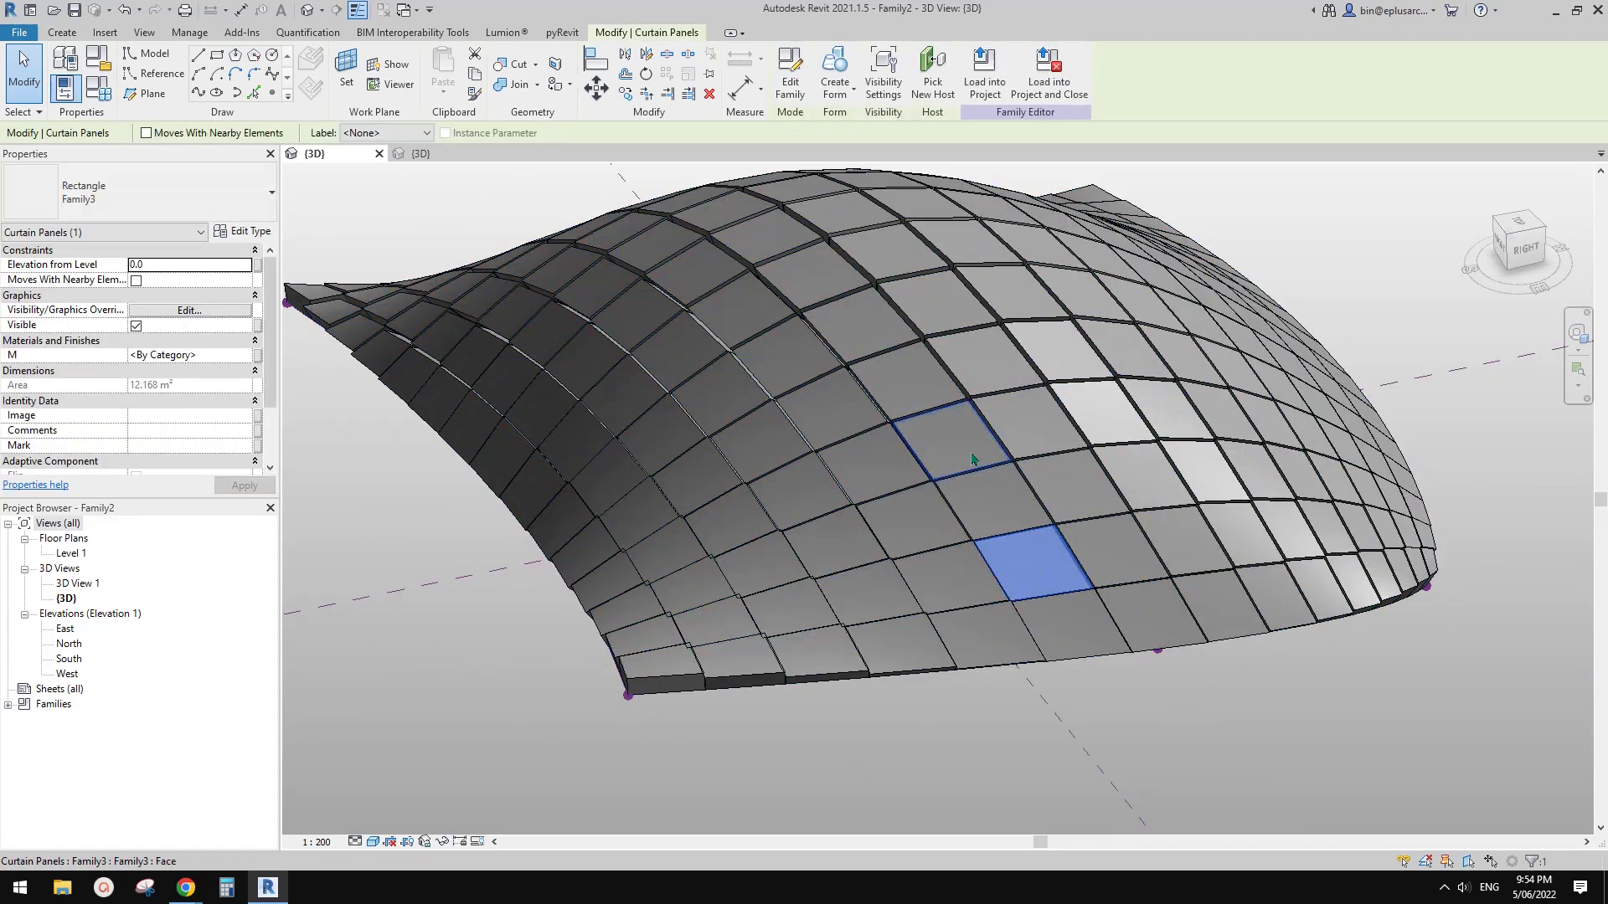
left_click(971, 427)
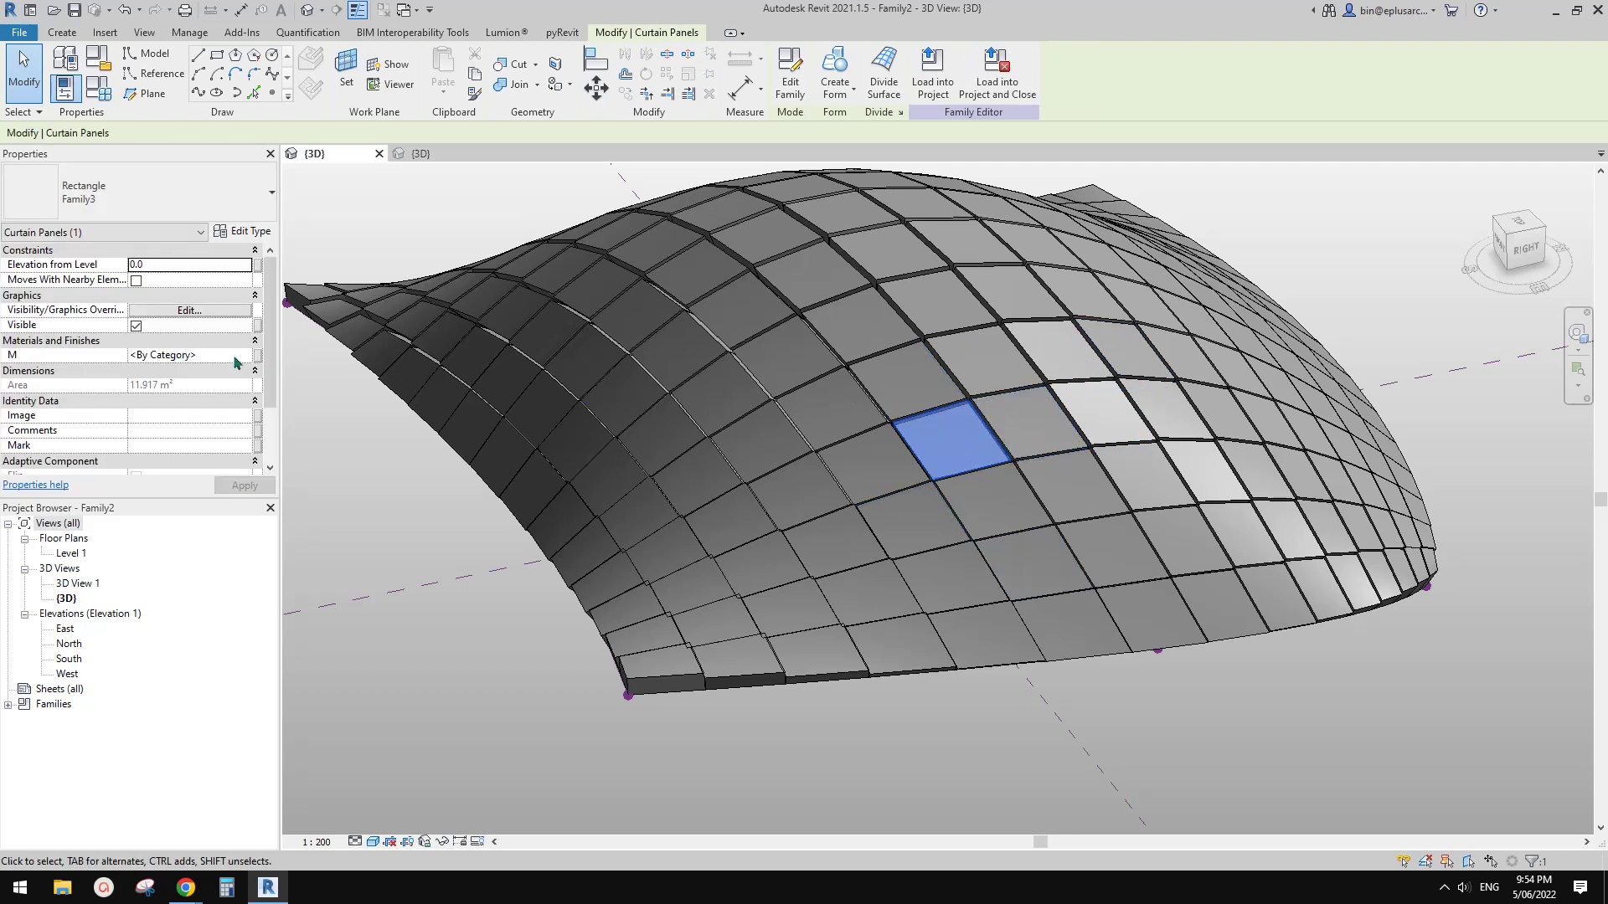
middle_click_drag(1102, 402, 1110, 513, "shift")
key("Escape")
mouse_move(1076, 457)
middle_mouse_down()
mouse_move(1098, 533)
mouse_move(1109, 496)
middle_mouse_up()
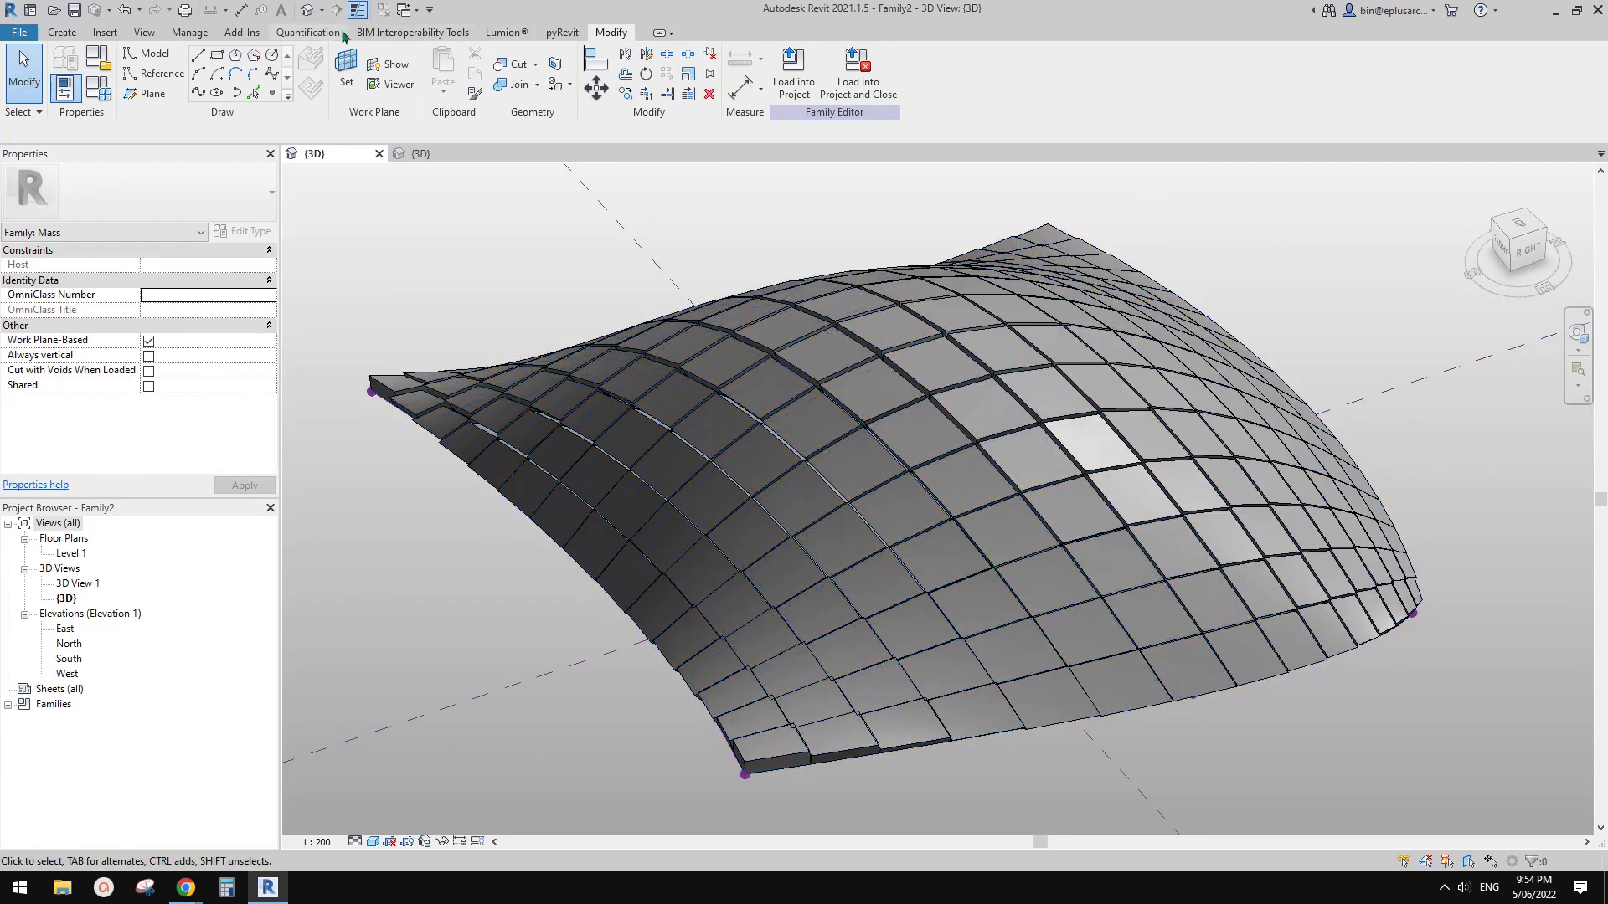
Create a new material in the mass family's Material Browser.
left_click(189, 32)
left_click(72, 67)
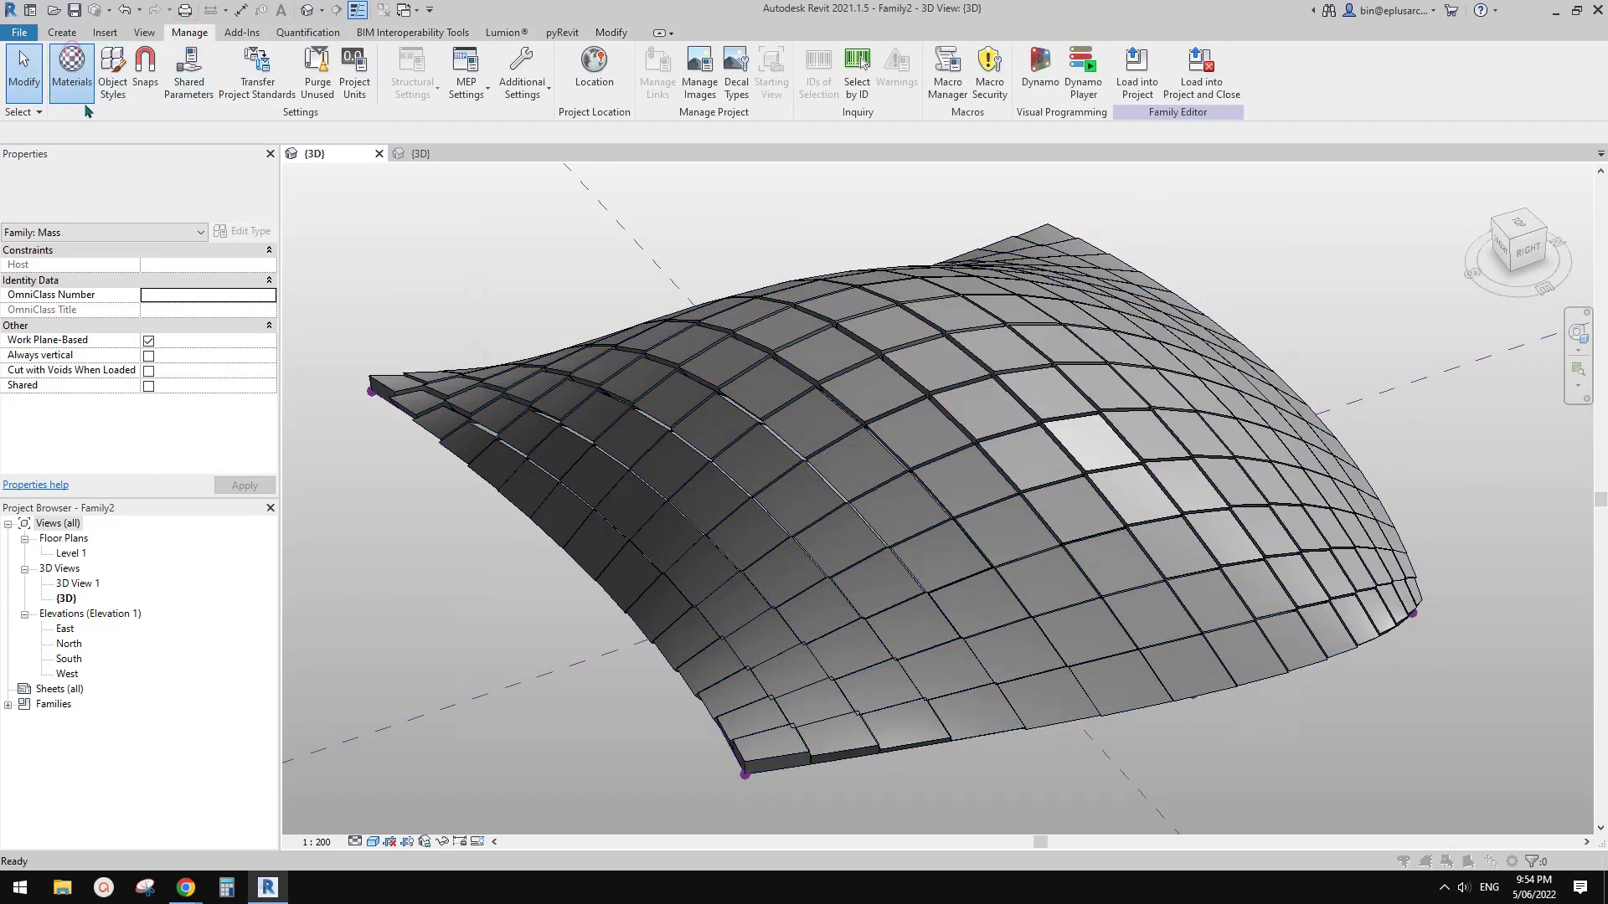
left_click_drag(724, 167, 733, 142)
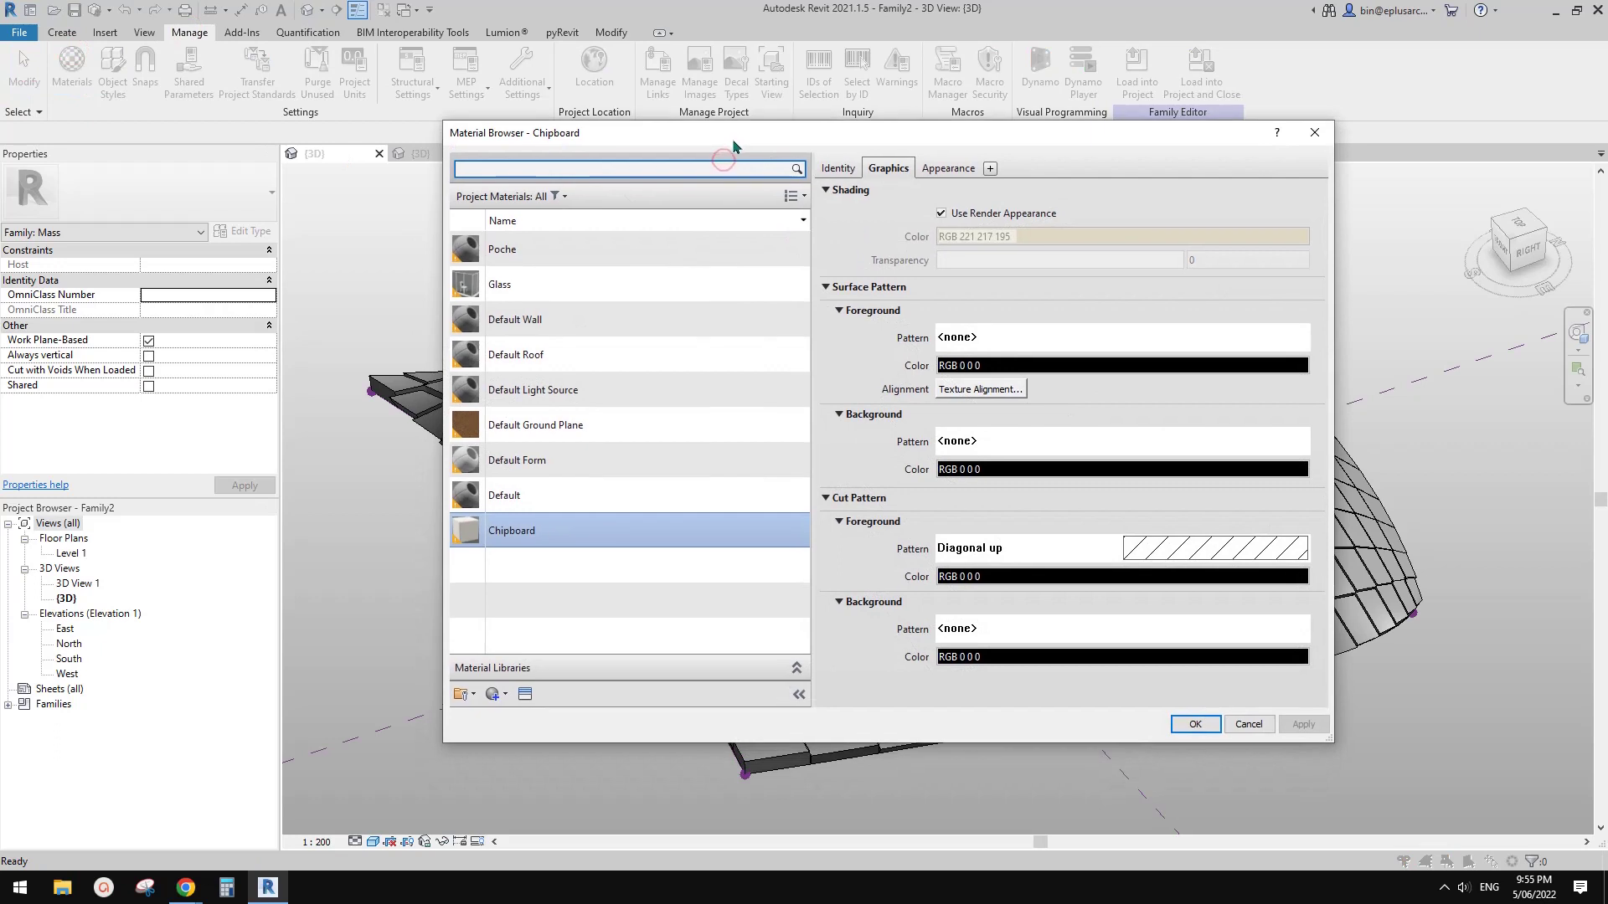
left_click(492, 694)
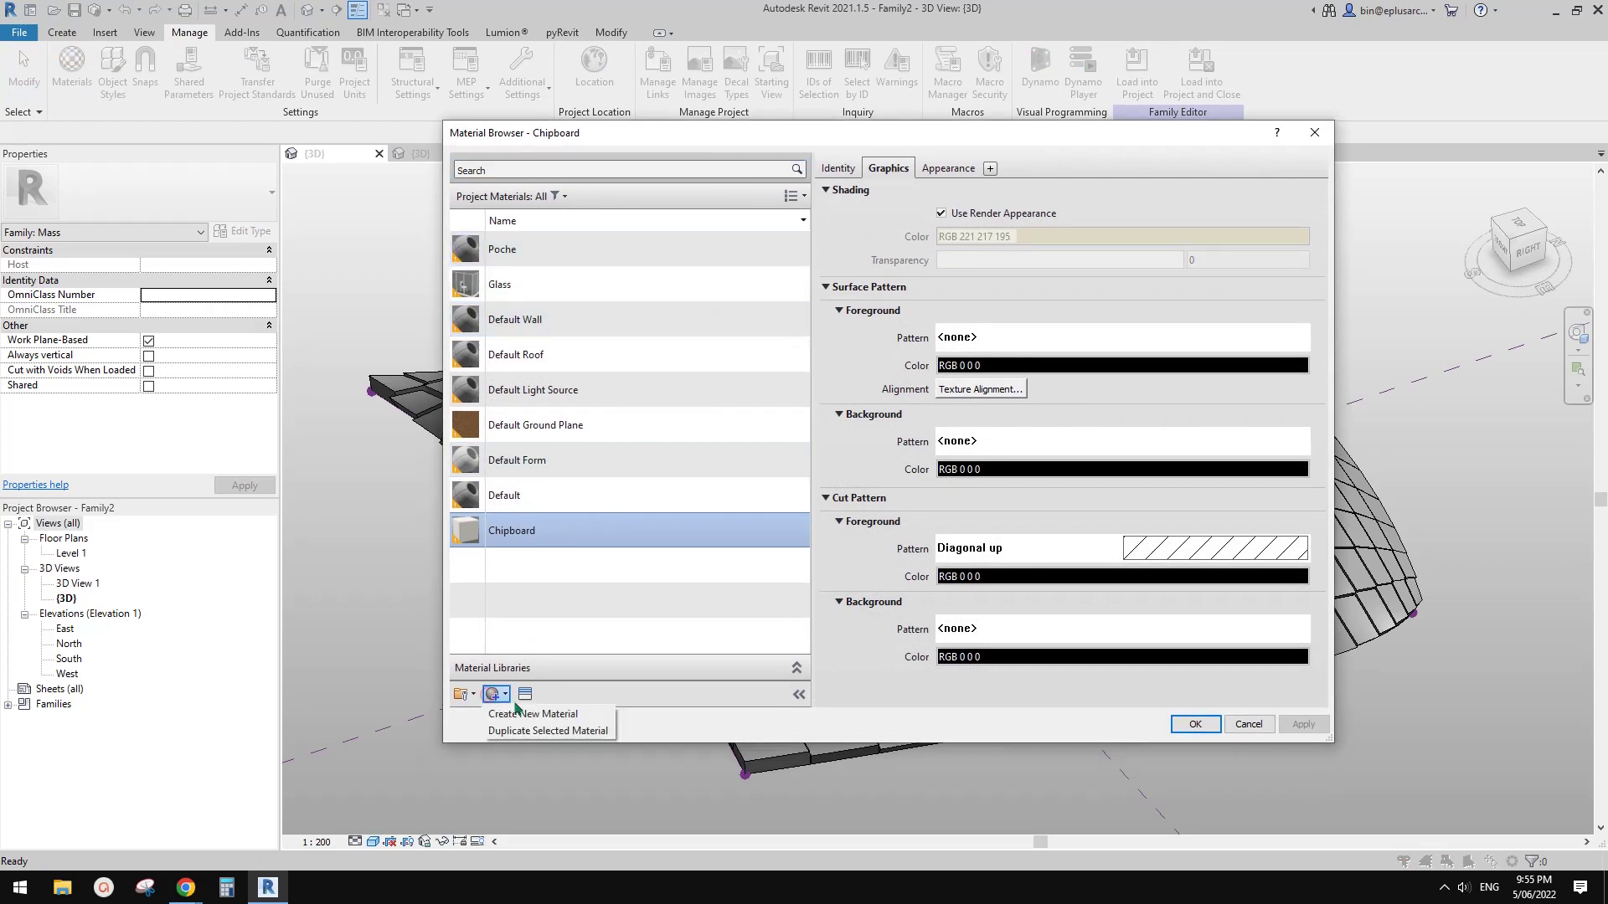
left_click(542, 710)
Rename the newly created material as A1.
right_click(602, 392)
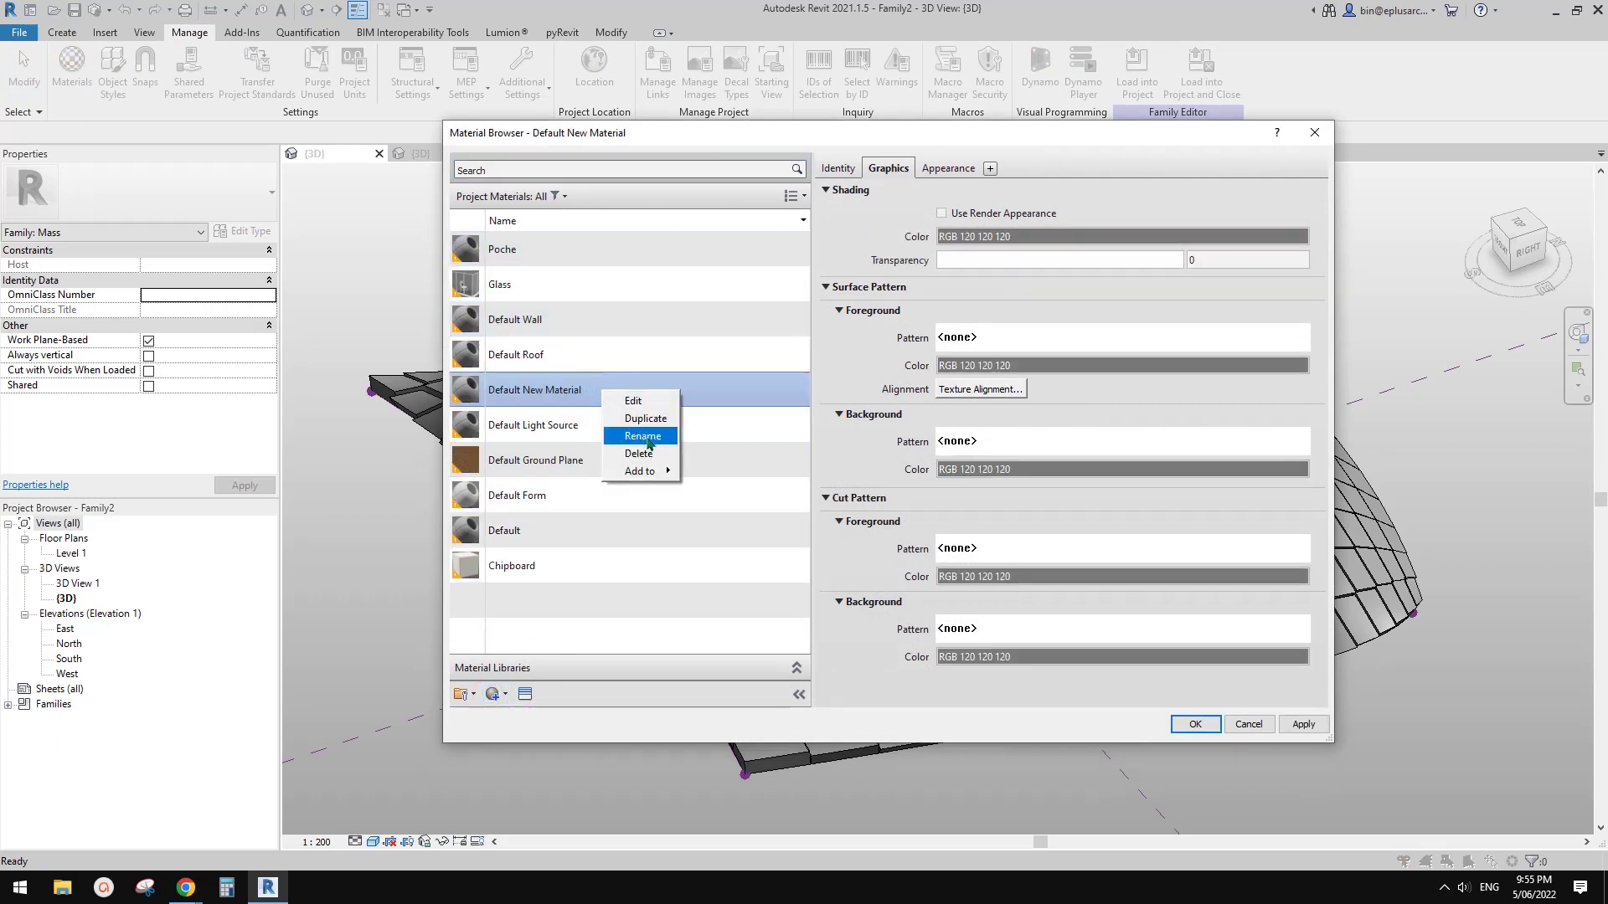
left_click(643, 436)
type("a")
left_click(493, 394)
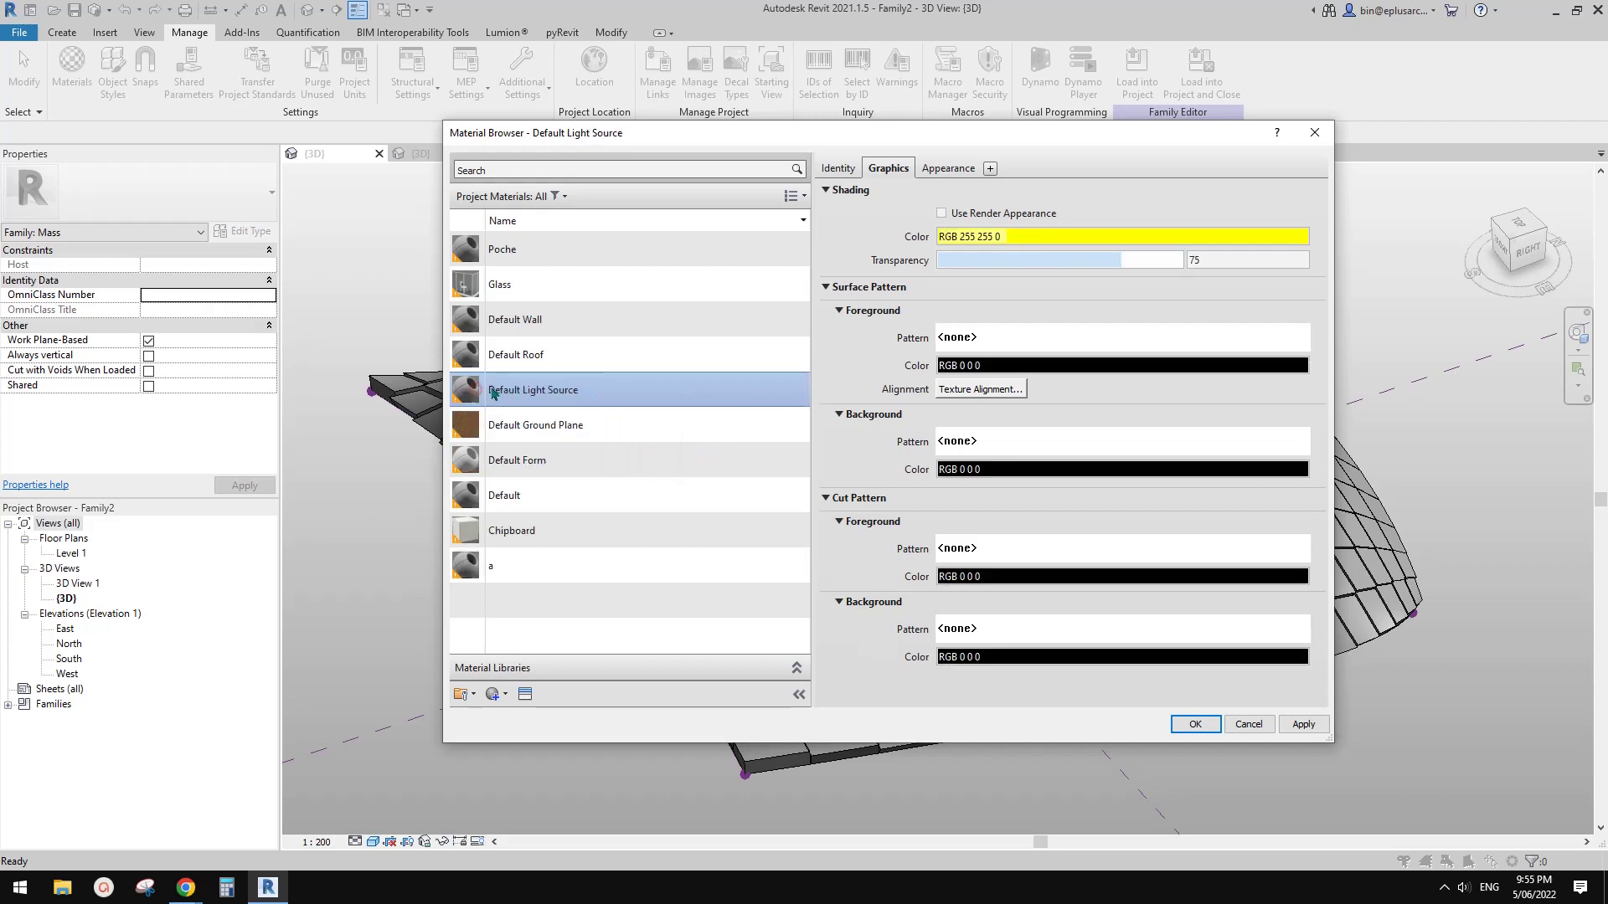
left_click(519, 567)
right_click(519, 568)
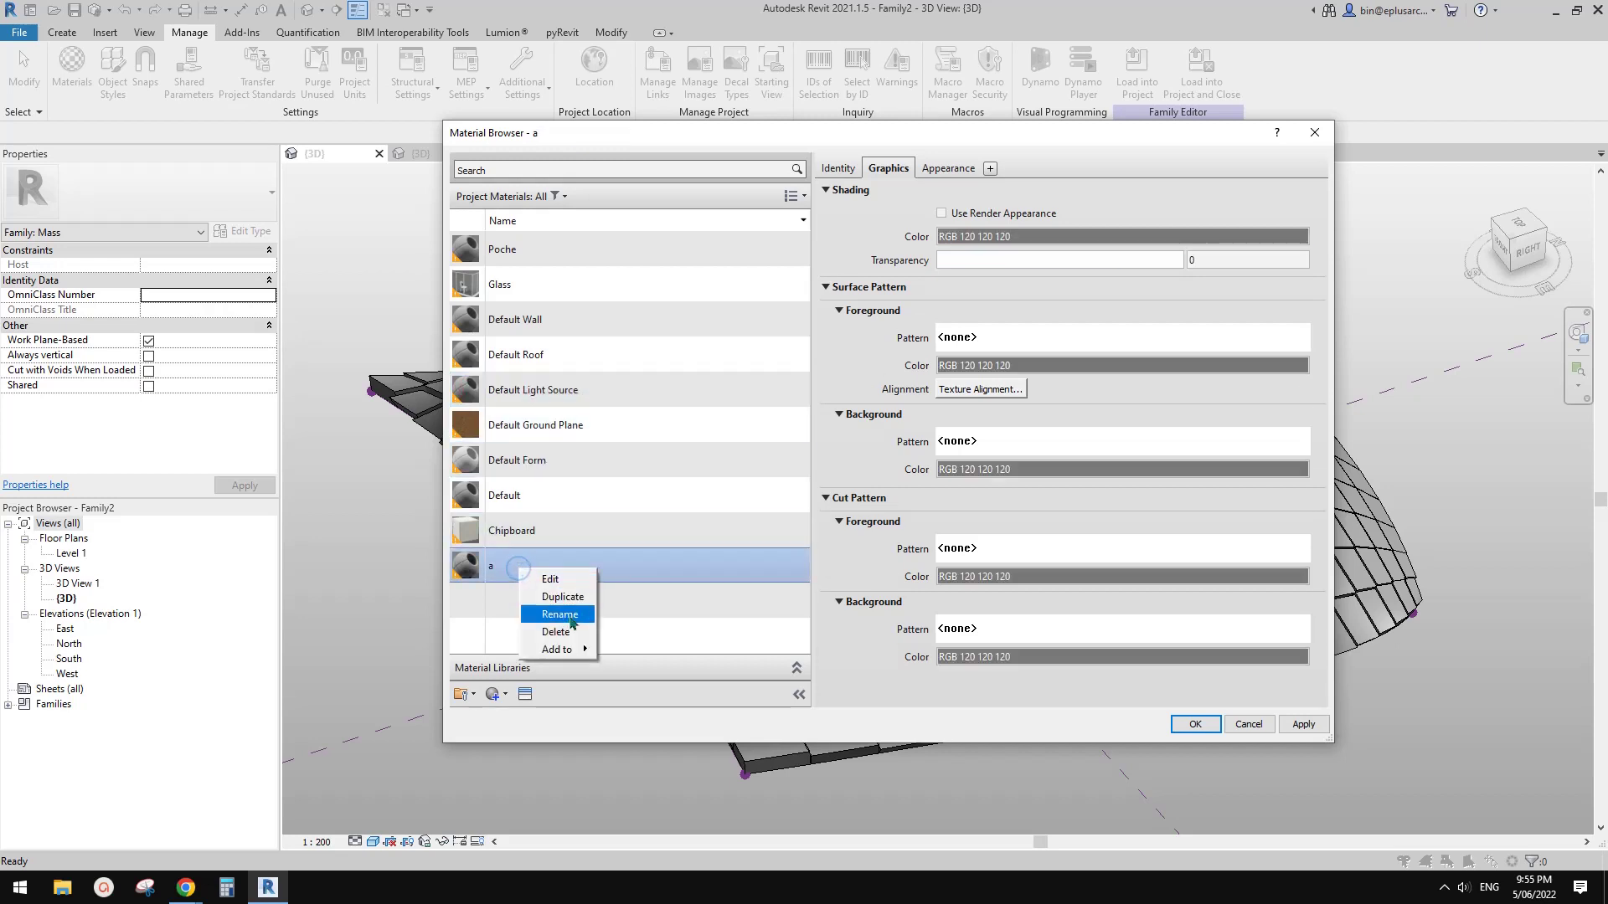
left_click(573, 616)
type("A1")
key("Return")
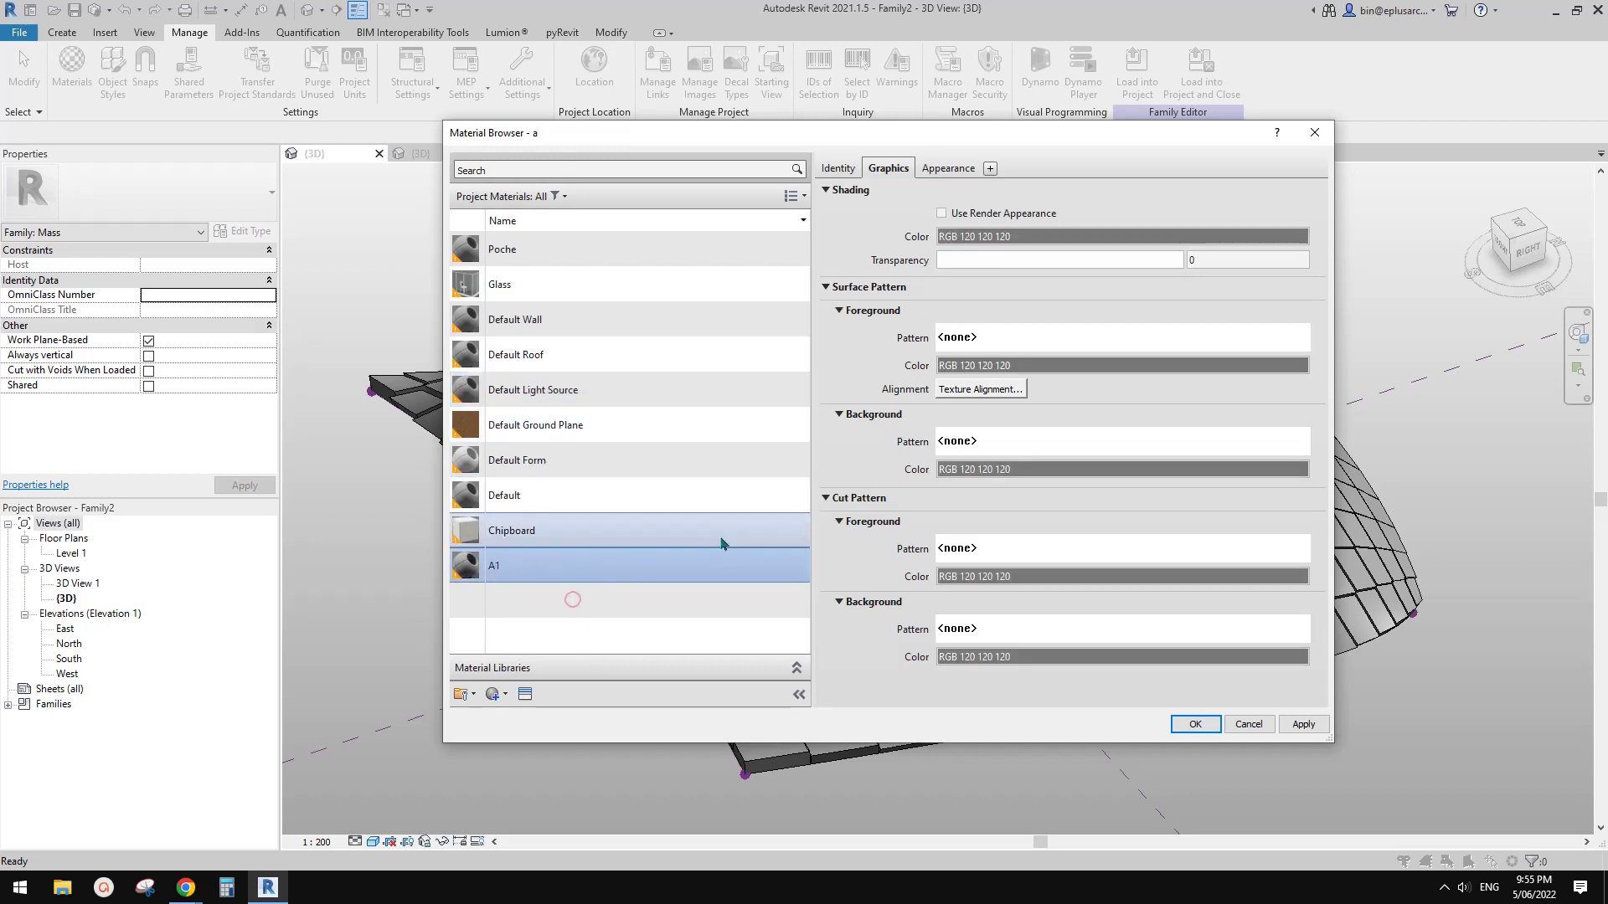
Set the shading color of material A1 to red, RGB 255 0 0.
left_click(1046, 238)
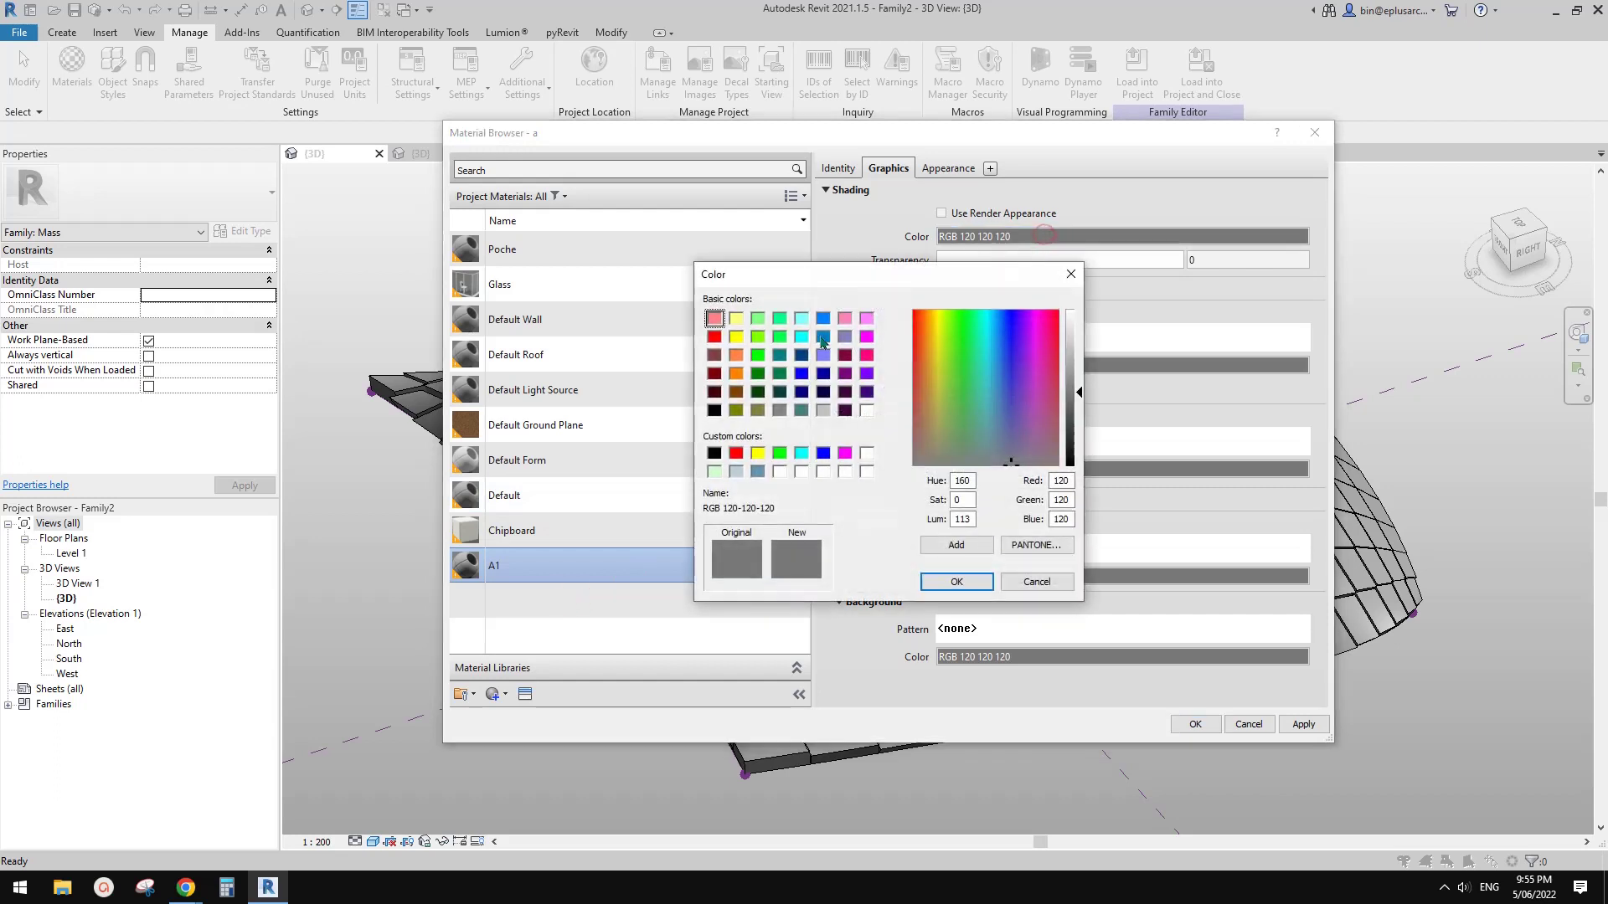
left_click(736, 454)
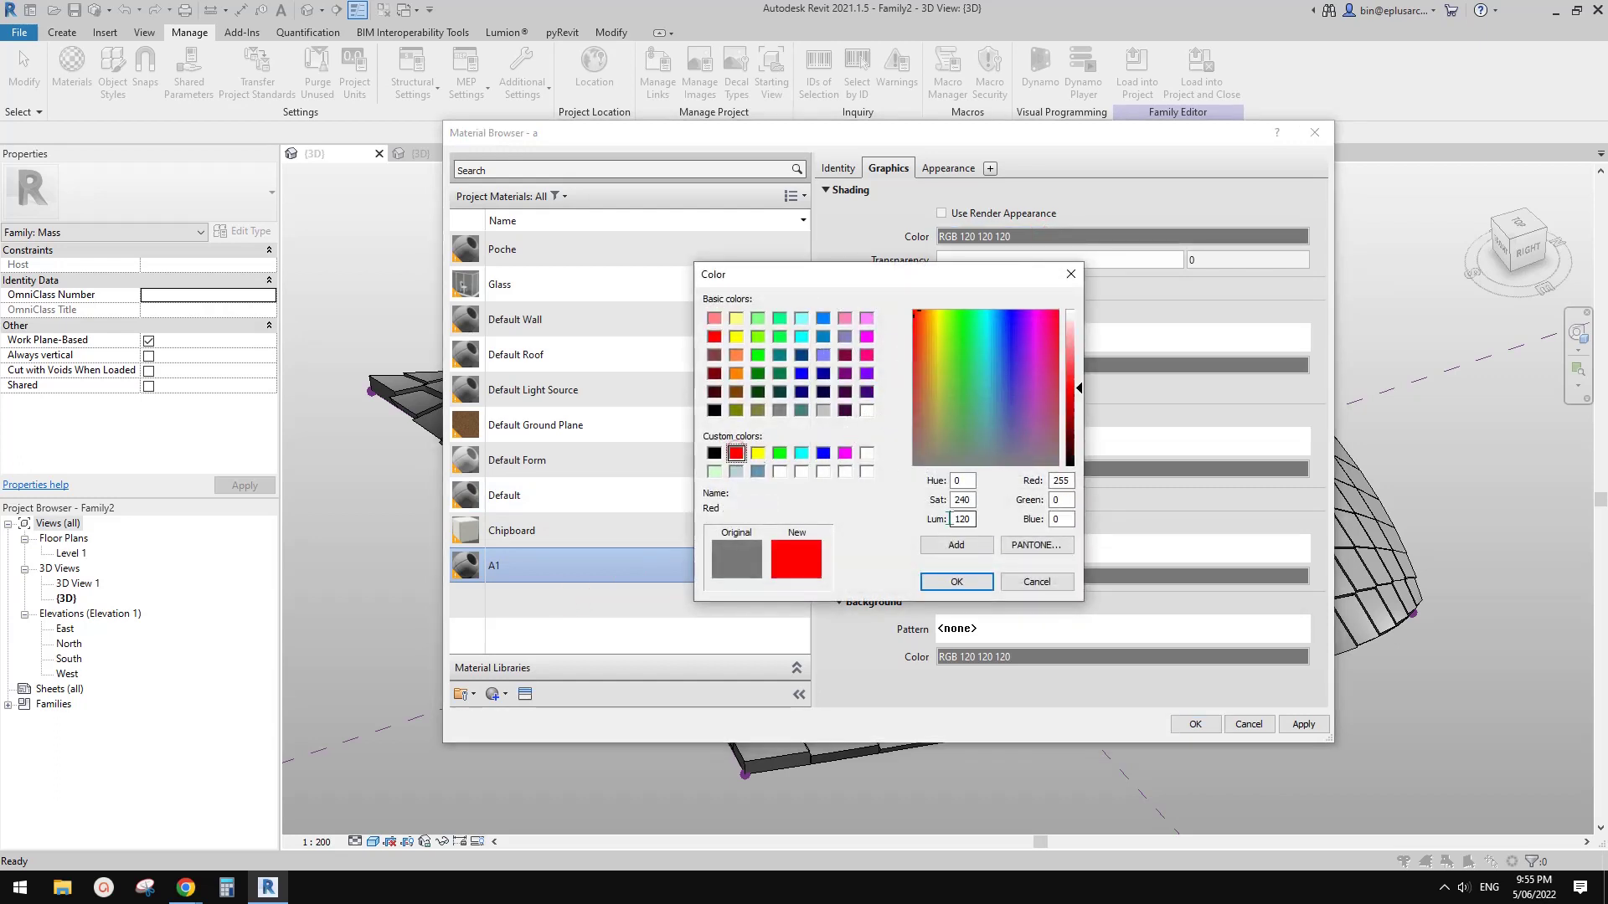
left_click(946, 580)
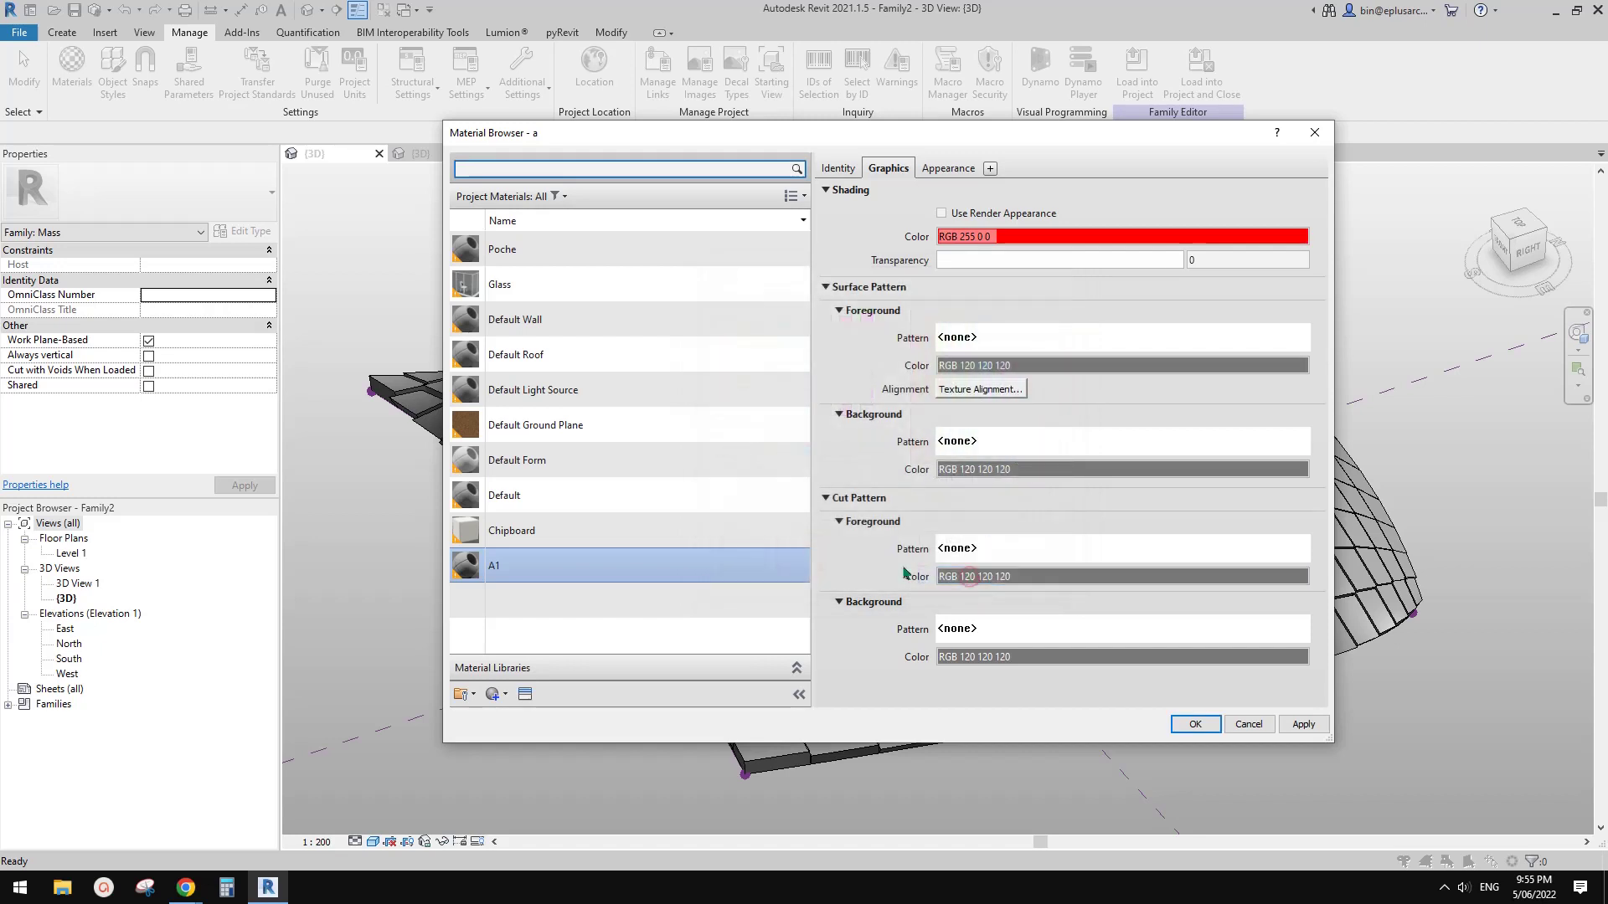
Duplicate material A1 as A2 and set its shading color to blue, RGB 97 149 173.
right_click(514, 566)
left_click(545, 588)
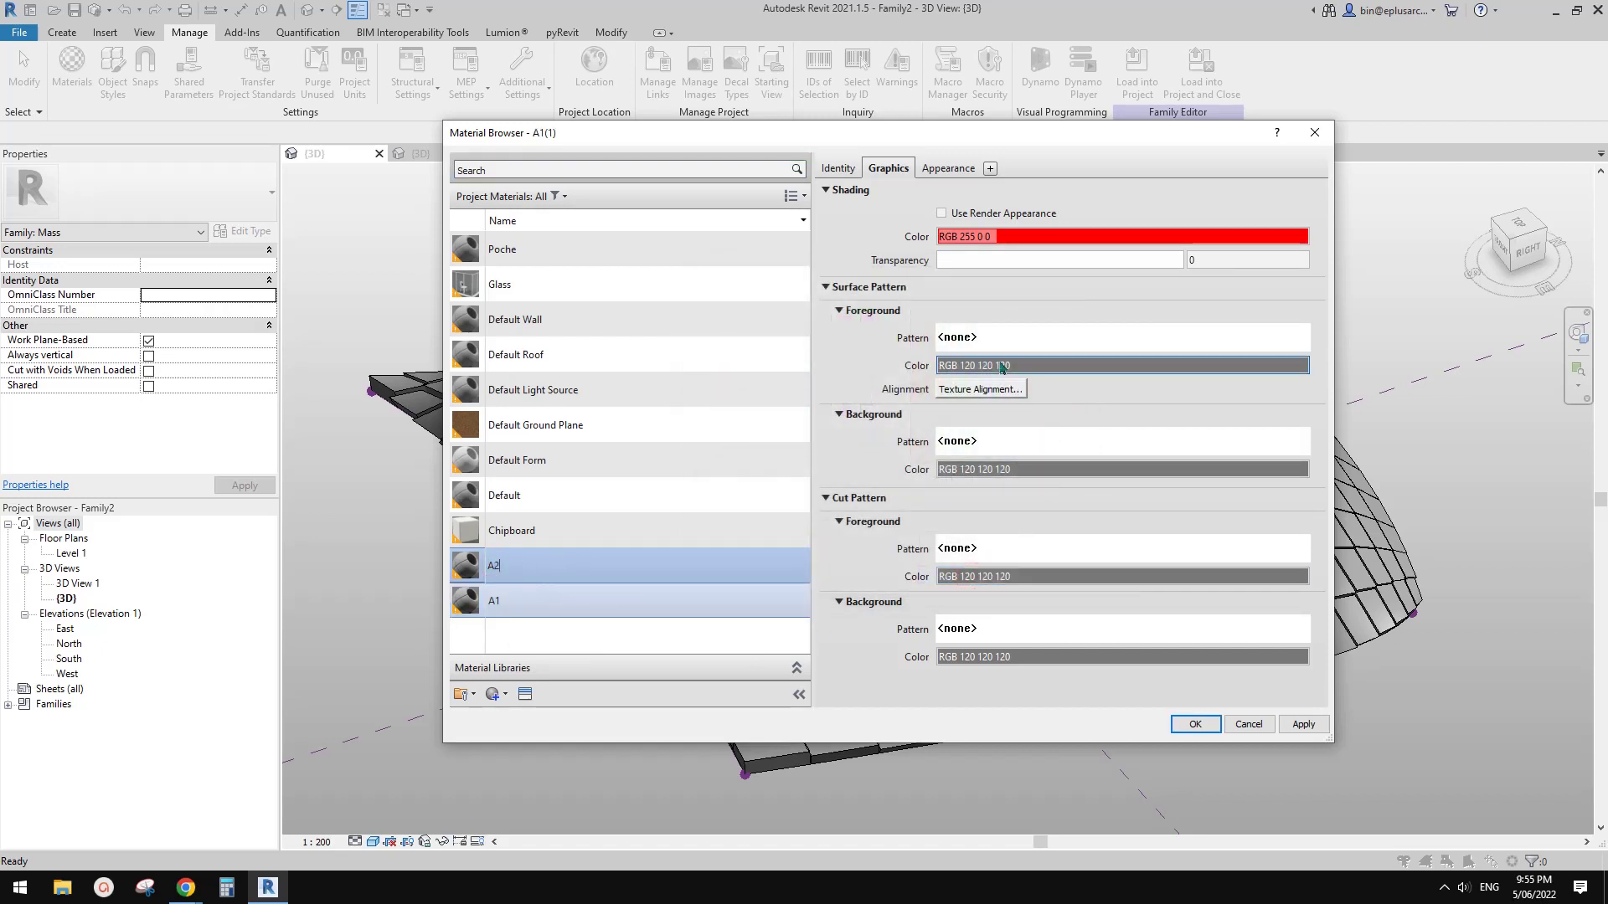
left_click(1057, 237)
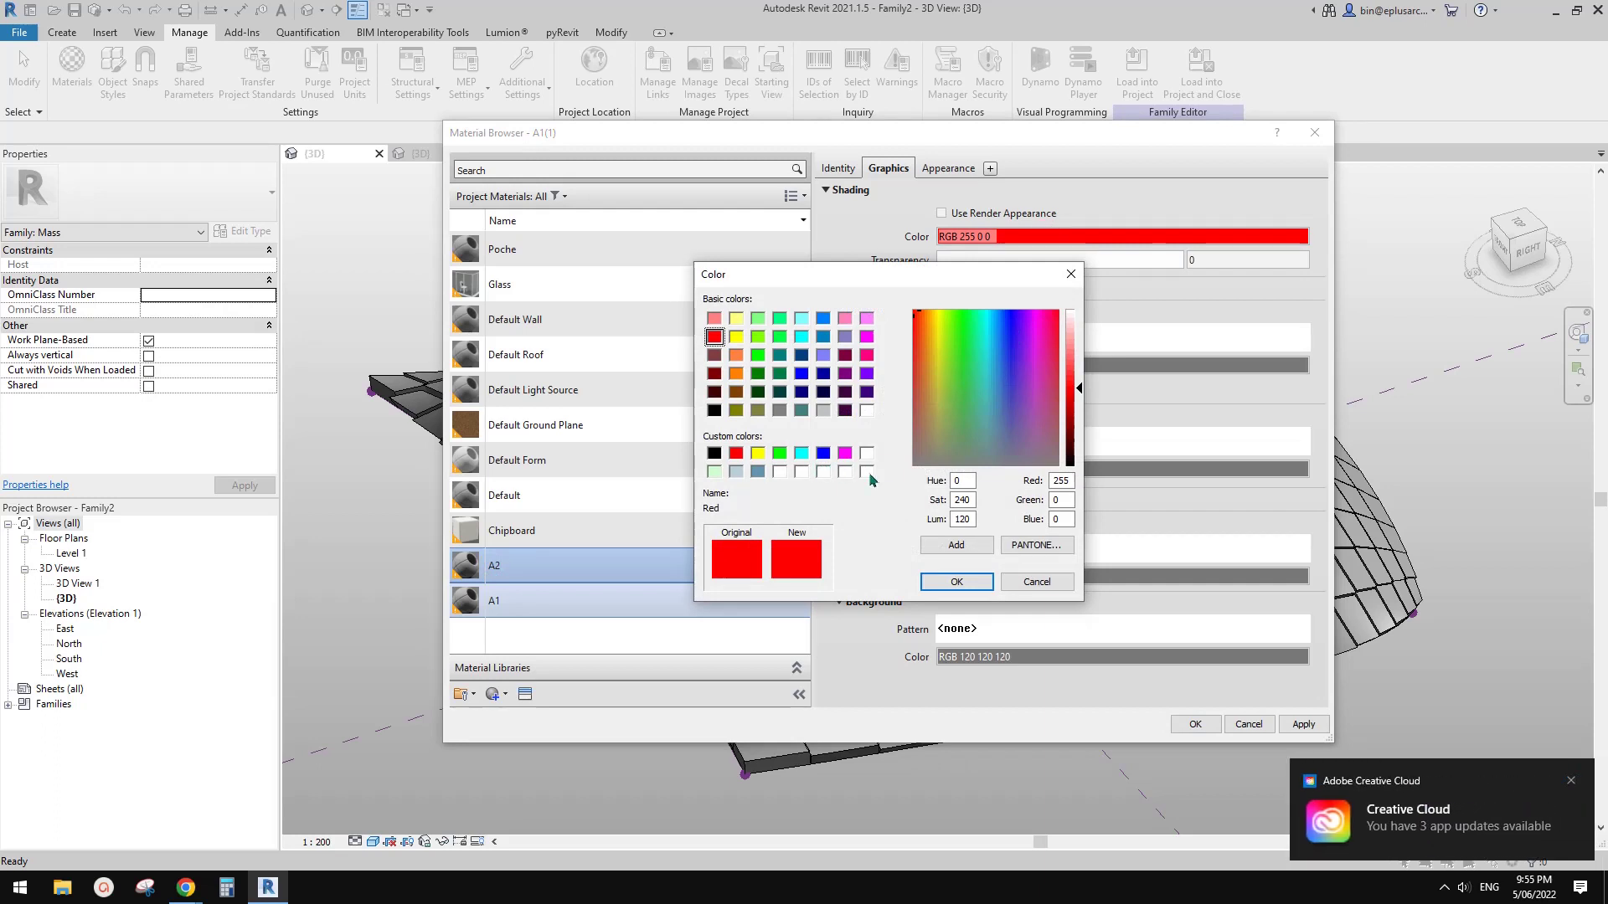
left_click(1572, 781)
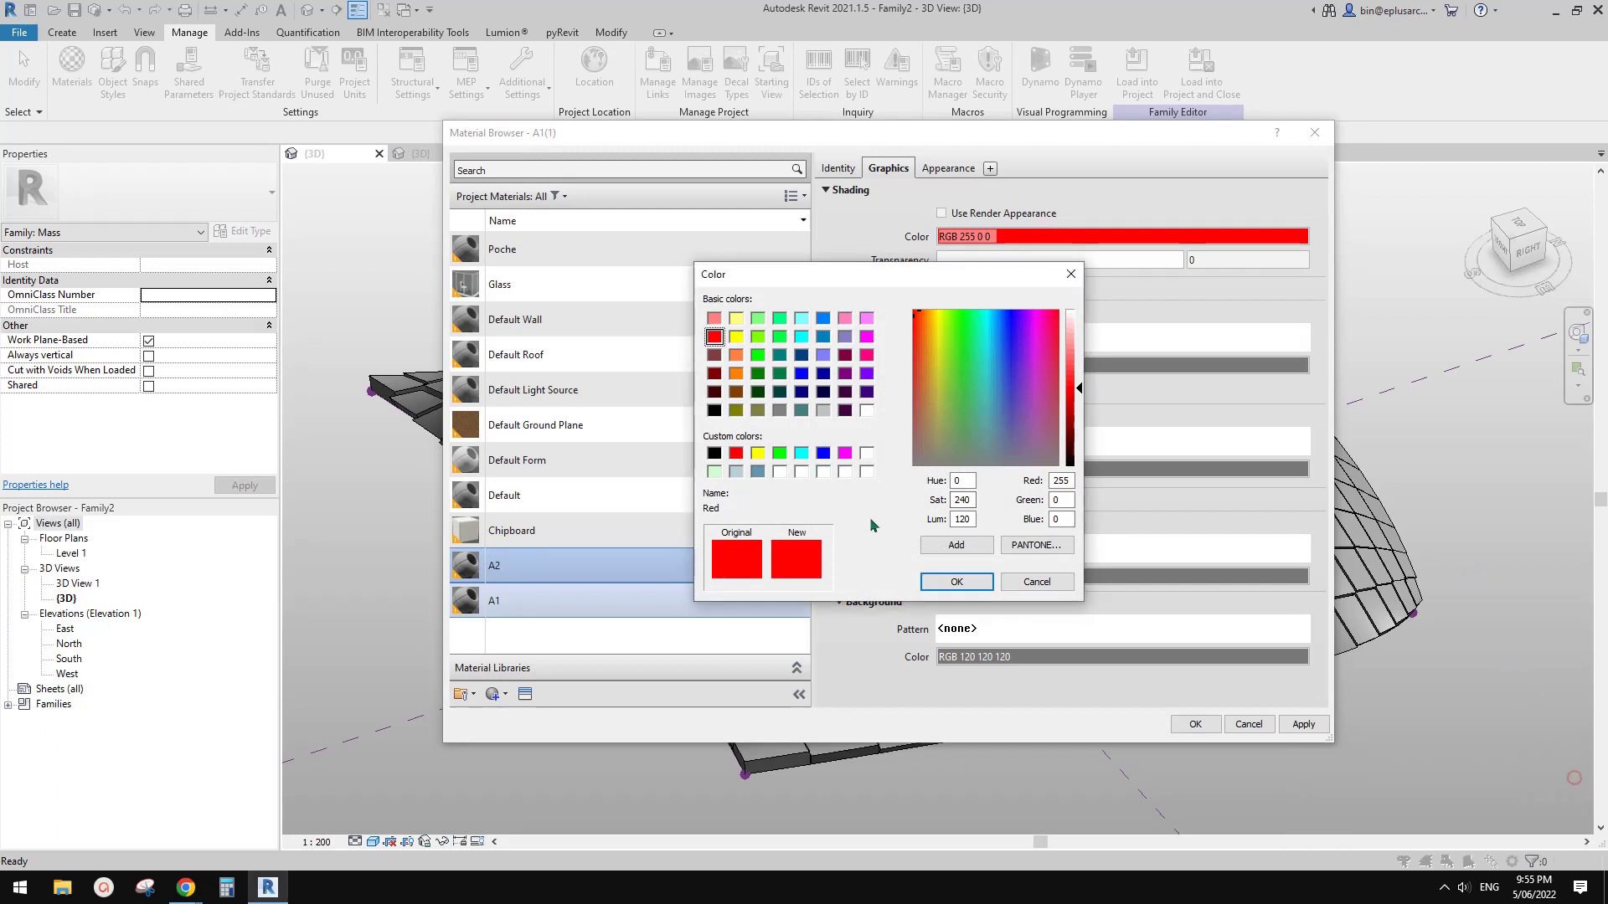
left_click(758, 471)
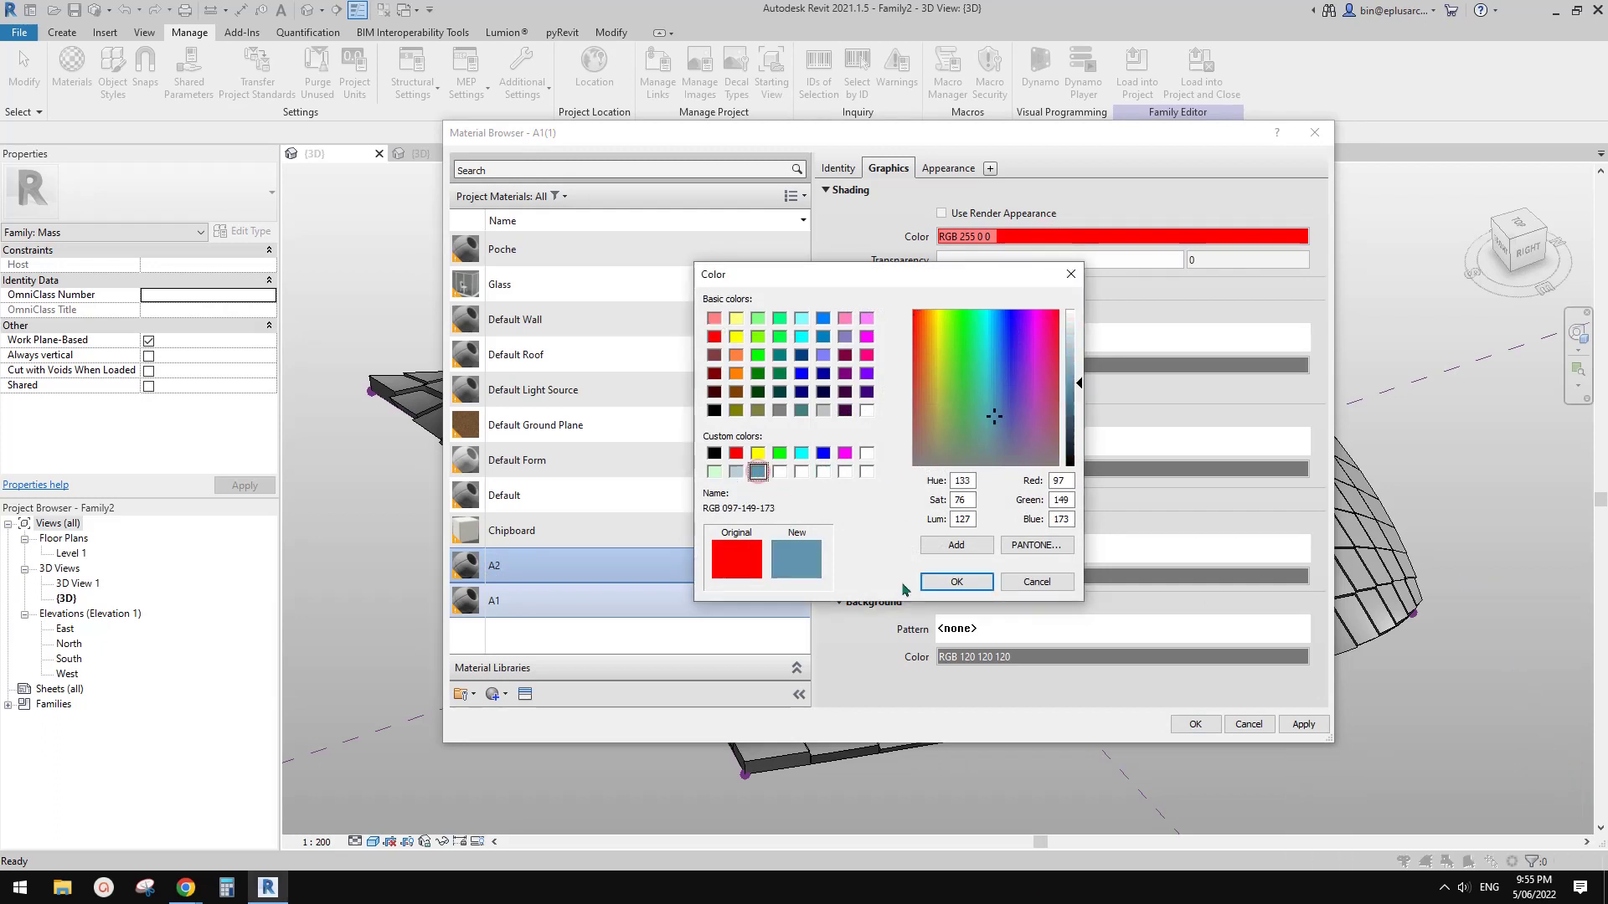
left_click(946, 583)
Duplicate material A2 as A3 with white shading, RGB 255 255 255, and save the material changes.
right_click(509, 559)
left_click(554, 591)
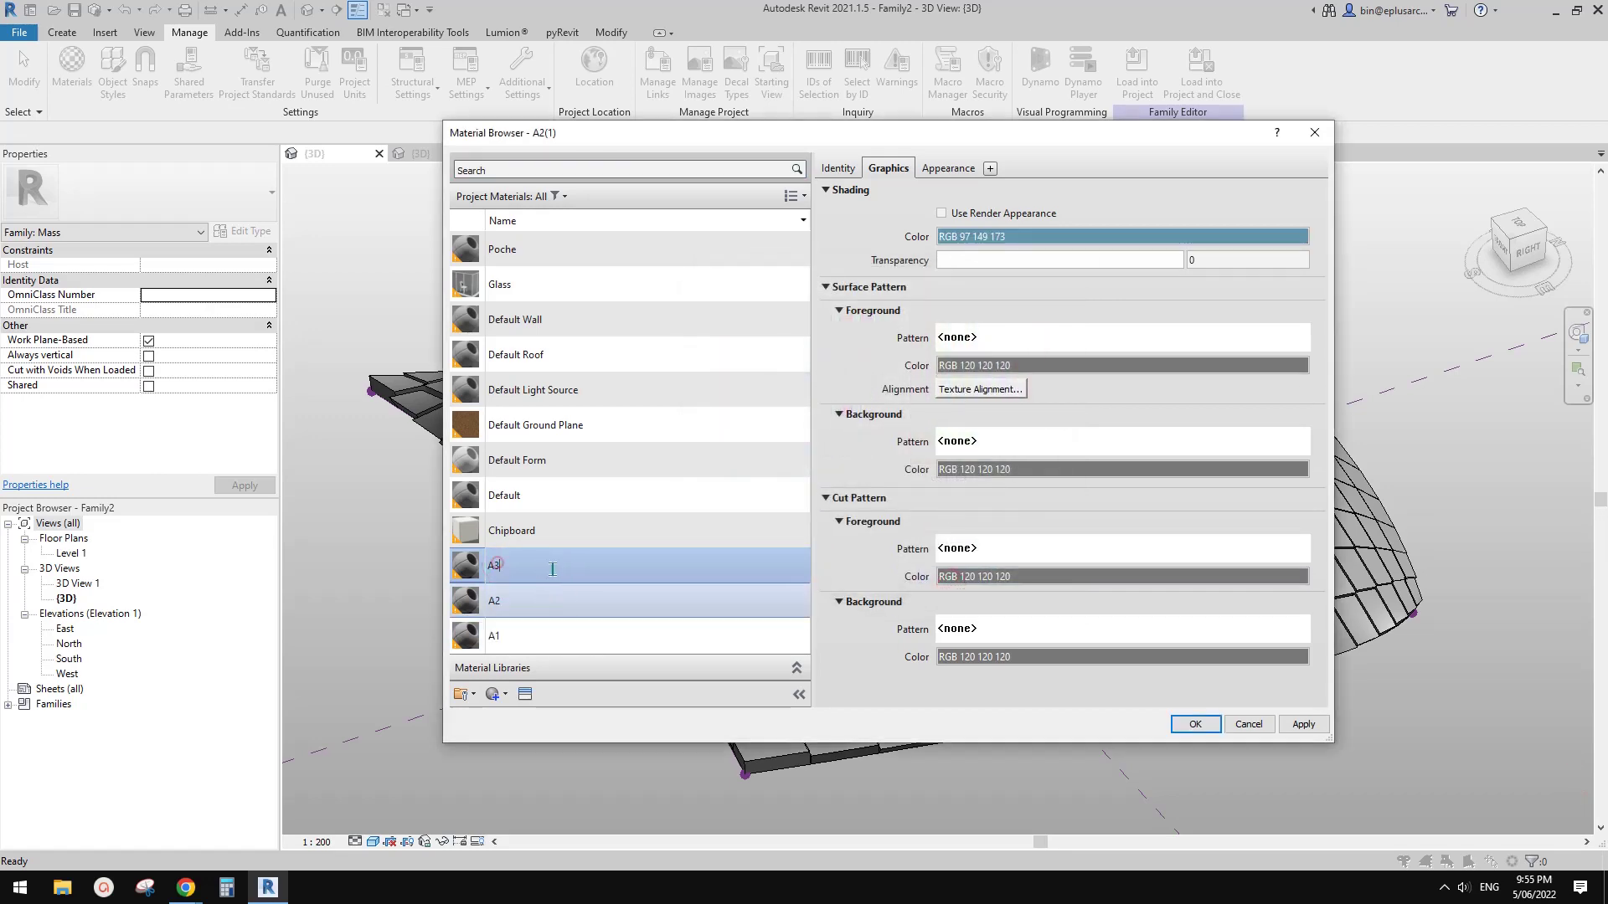
left_click(1042, 235)
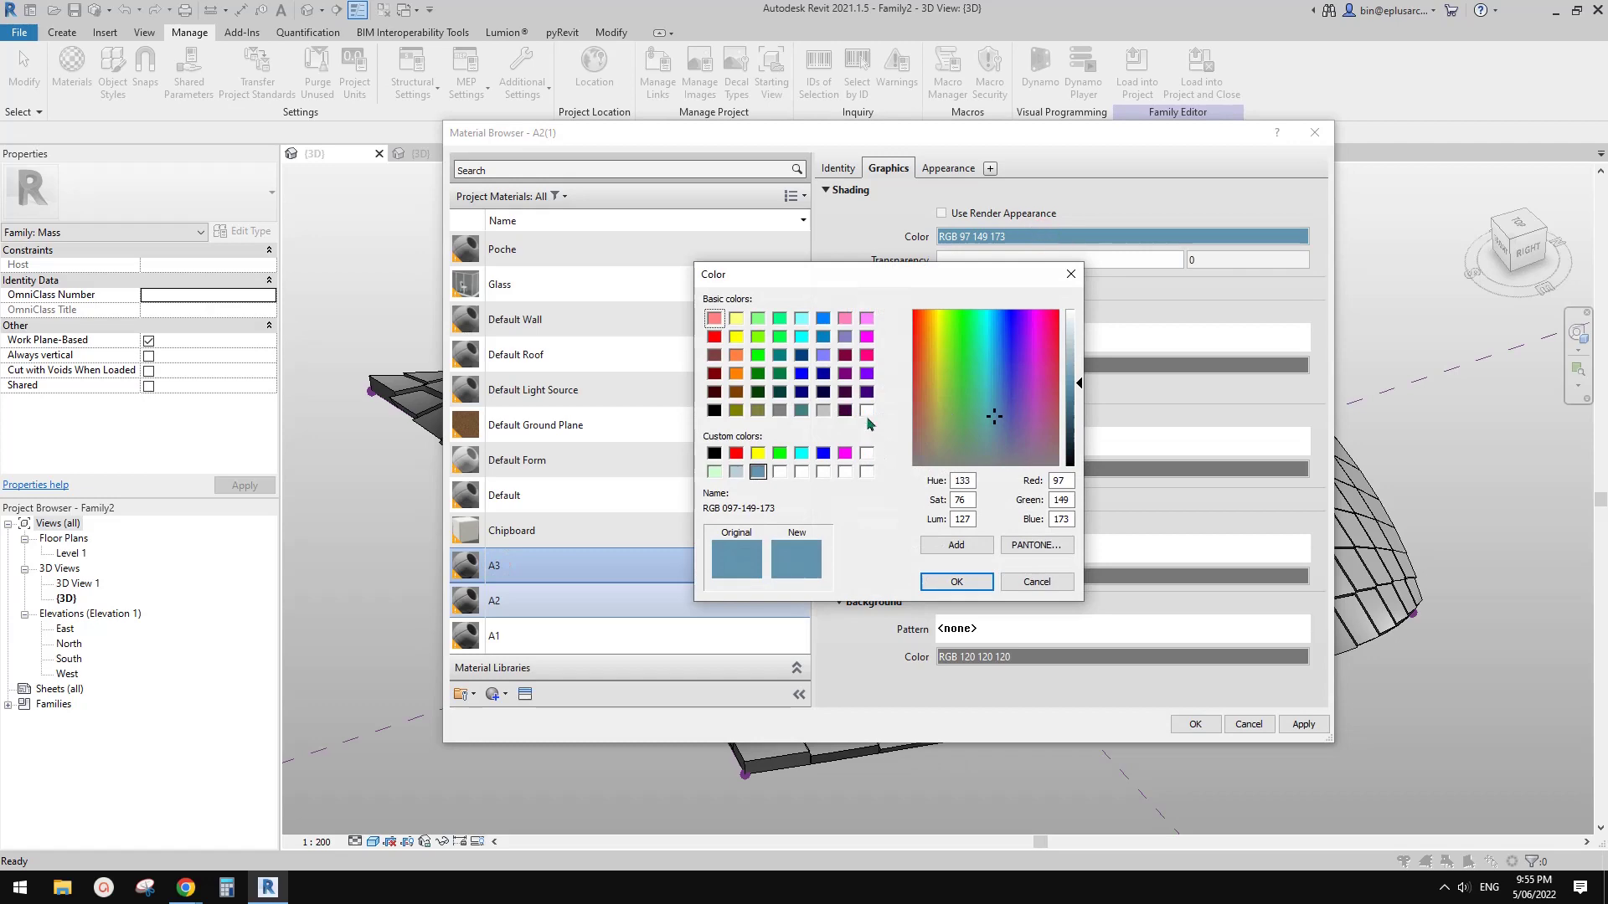
left_click(867, 410)
left_click(985, 578)
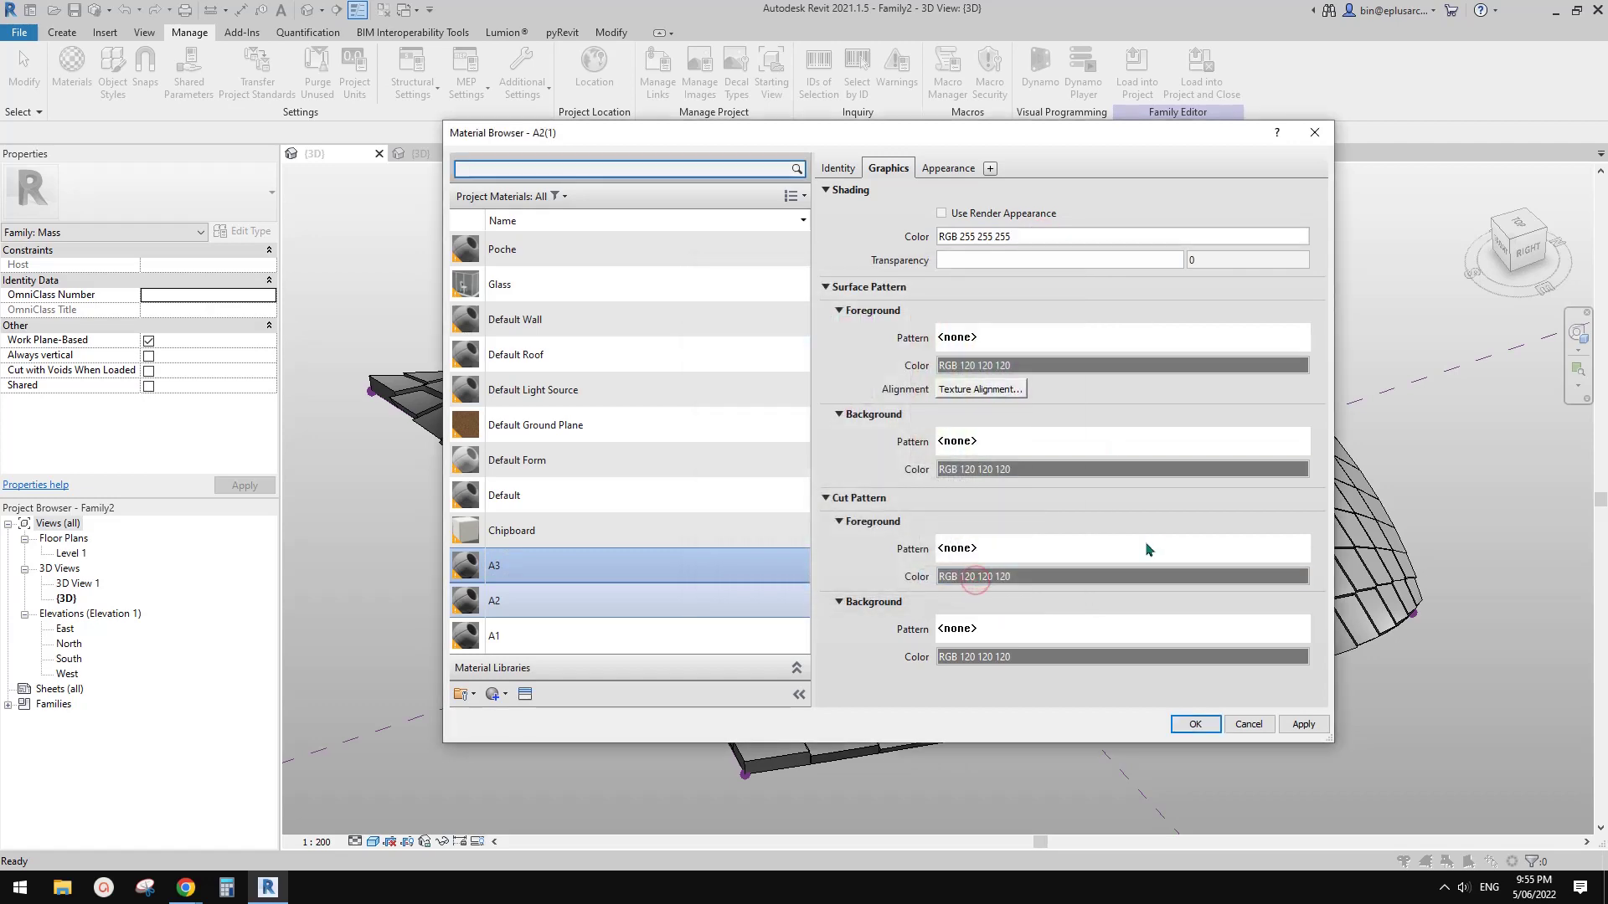
left_click(1195, 725)
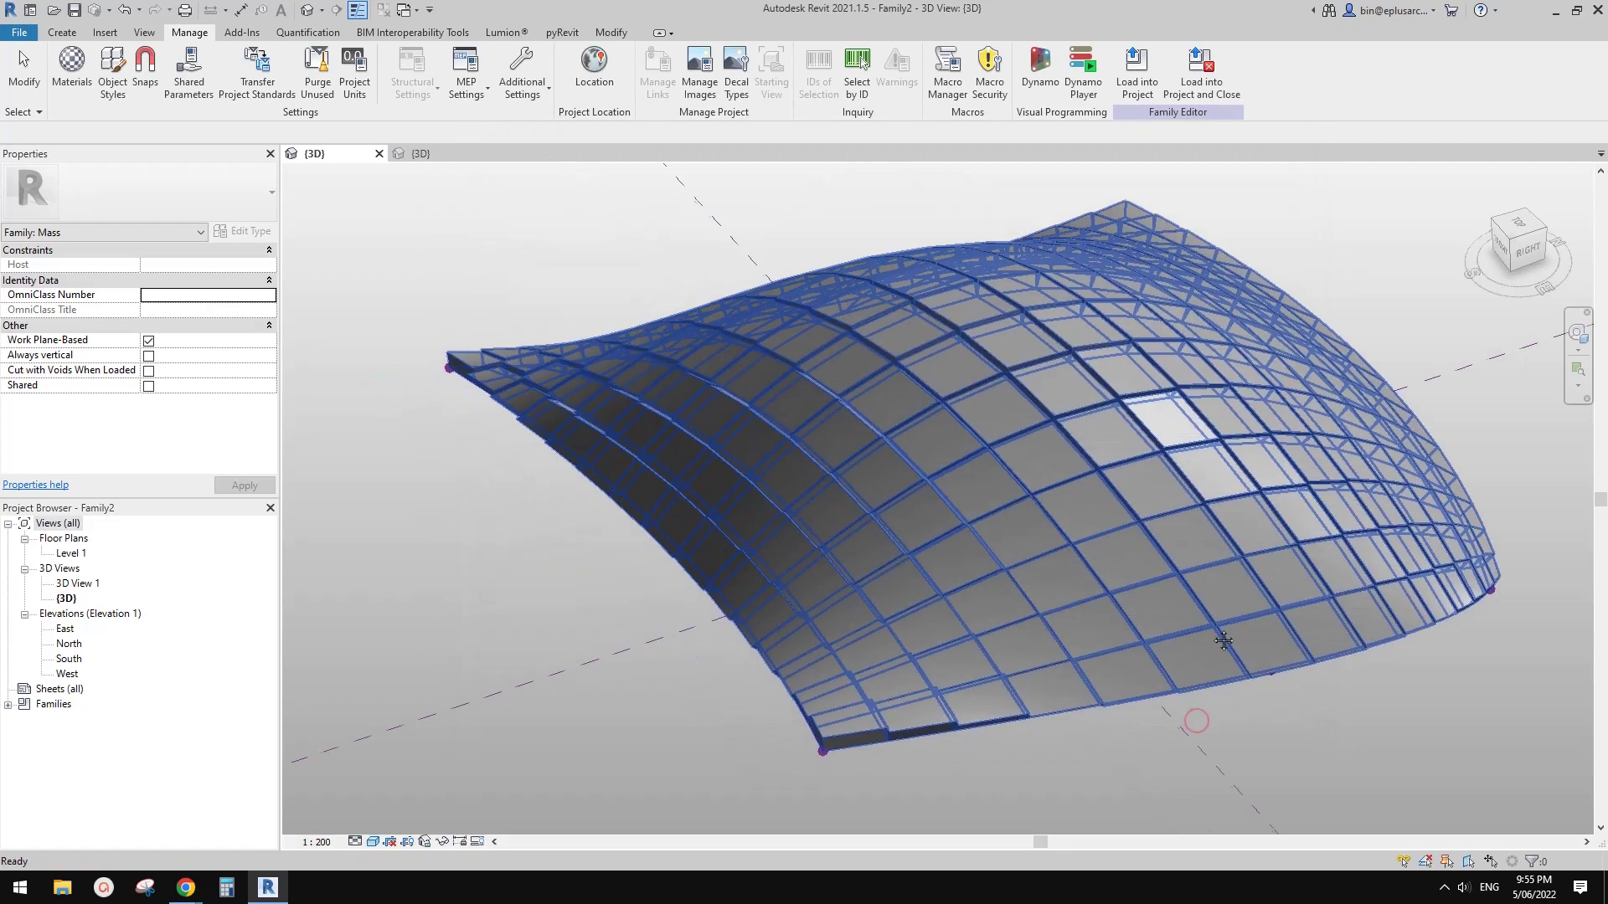
Set the M parameter to A1 on one panel near the surface's middle and to A2 on a nearby panel.
left_click(1085, 455)
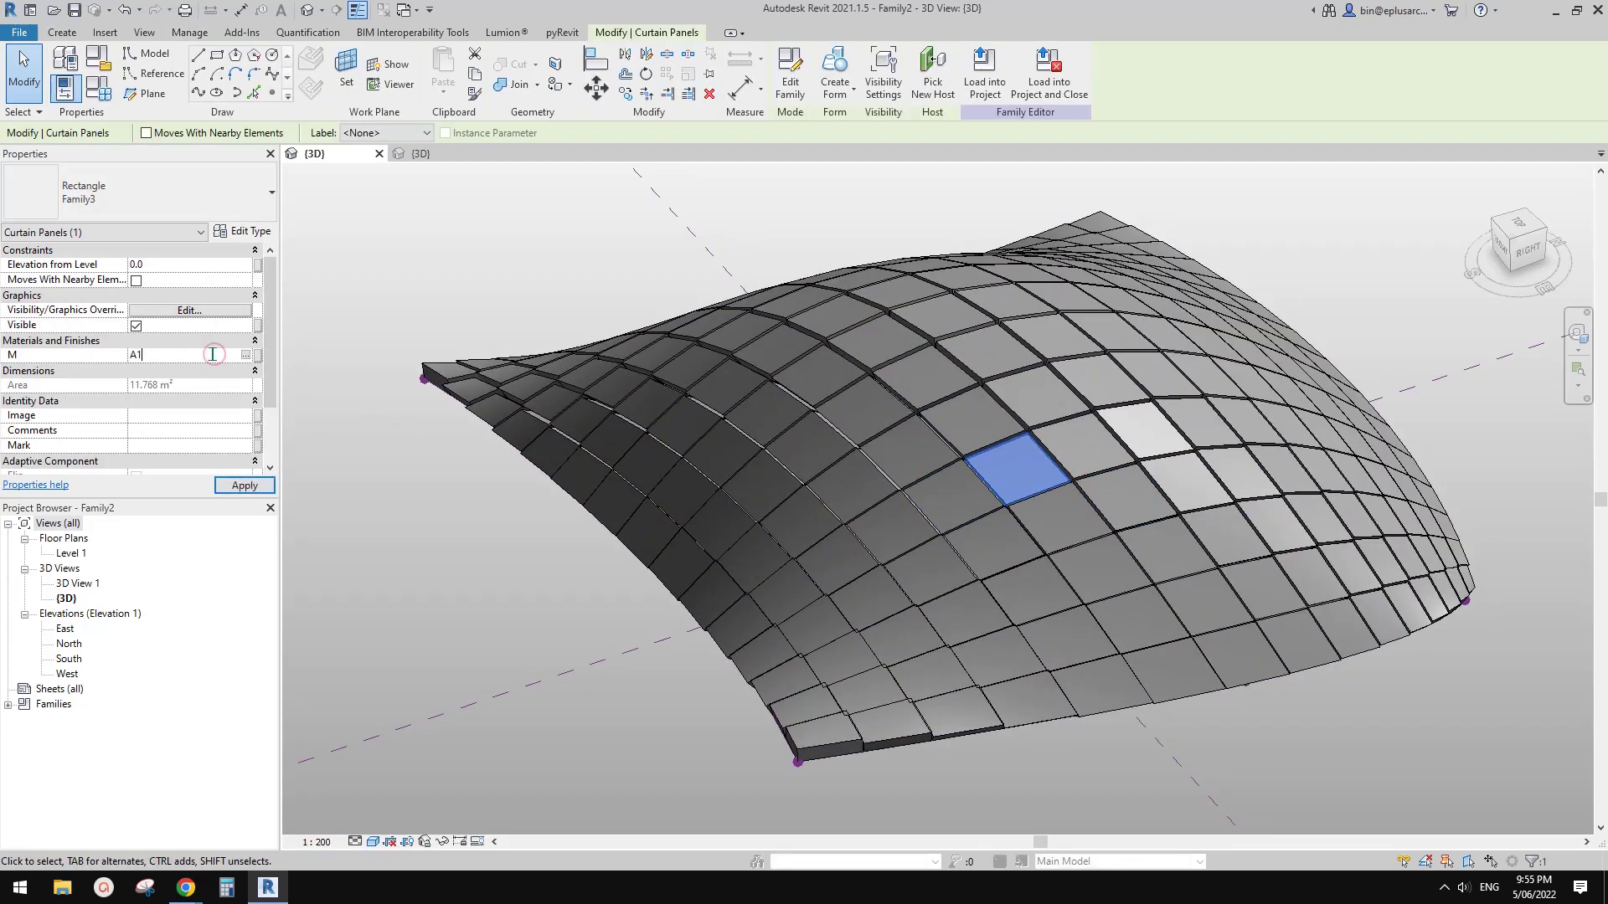
left_click(1302, 717)
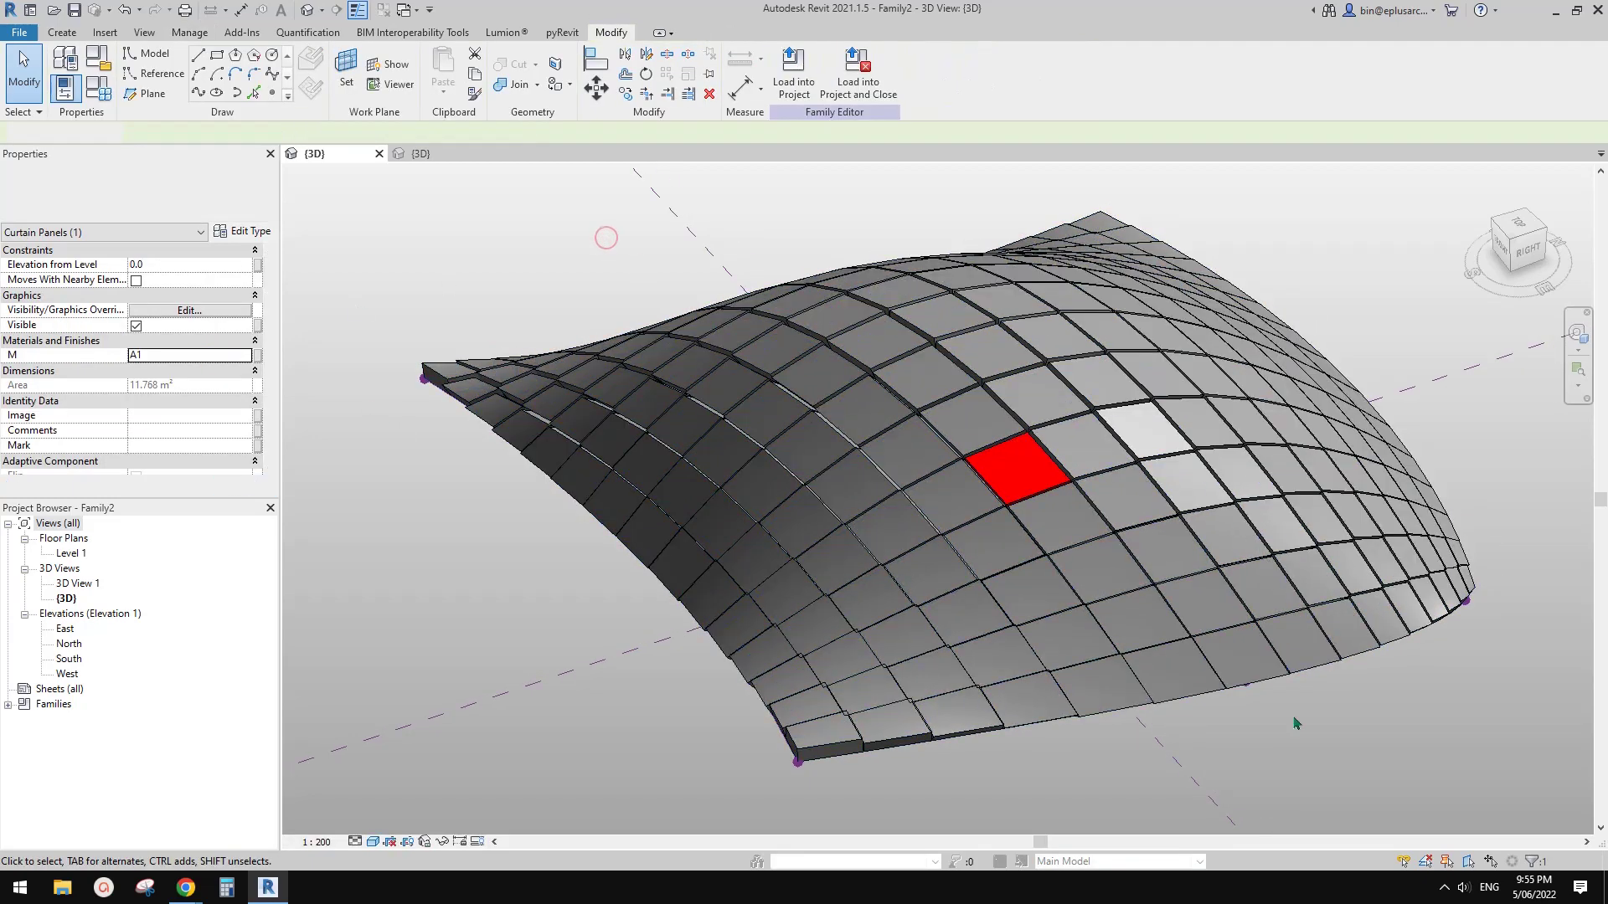
left_click(1120, 500)
left_click(218, 356)
type("A2")
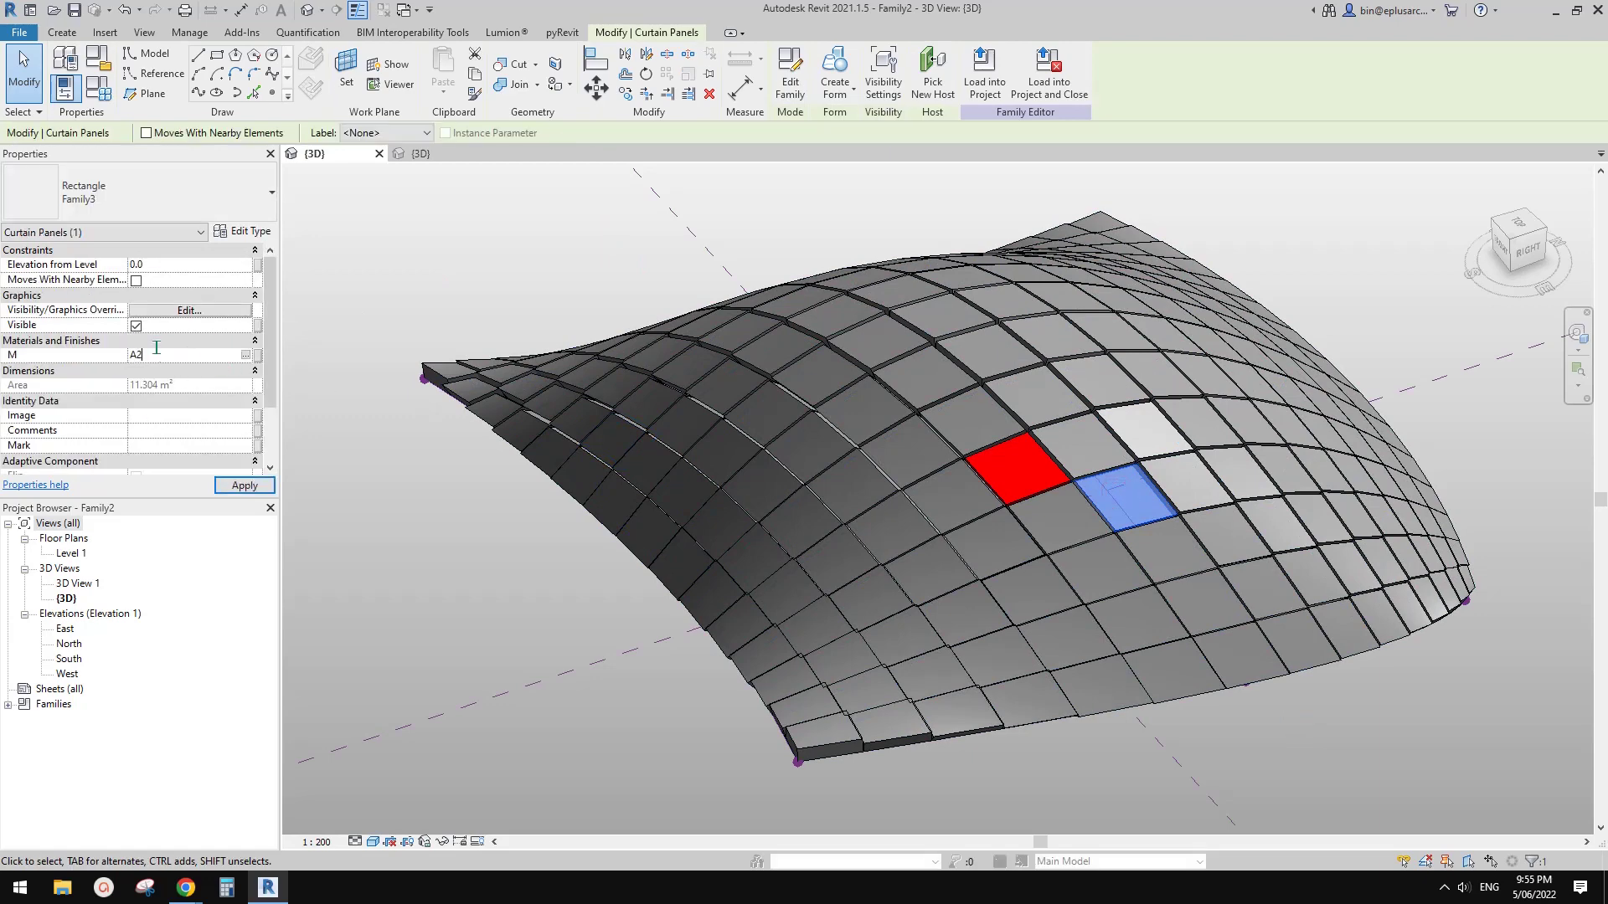
left_click(506, 259)
Set the M parameter to A3 on the panel between the red and blue ones.
left_click(1072, 526)
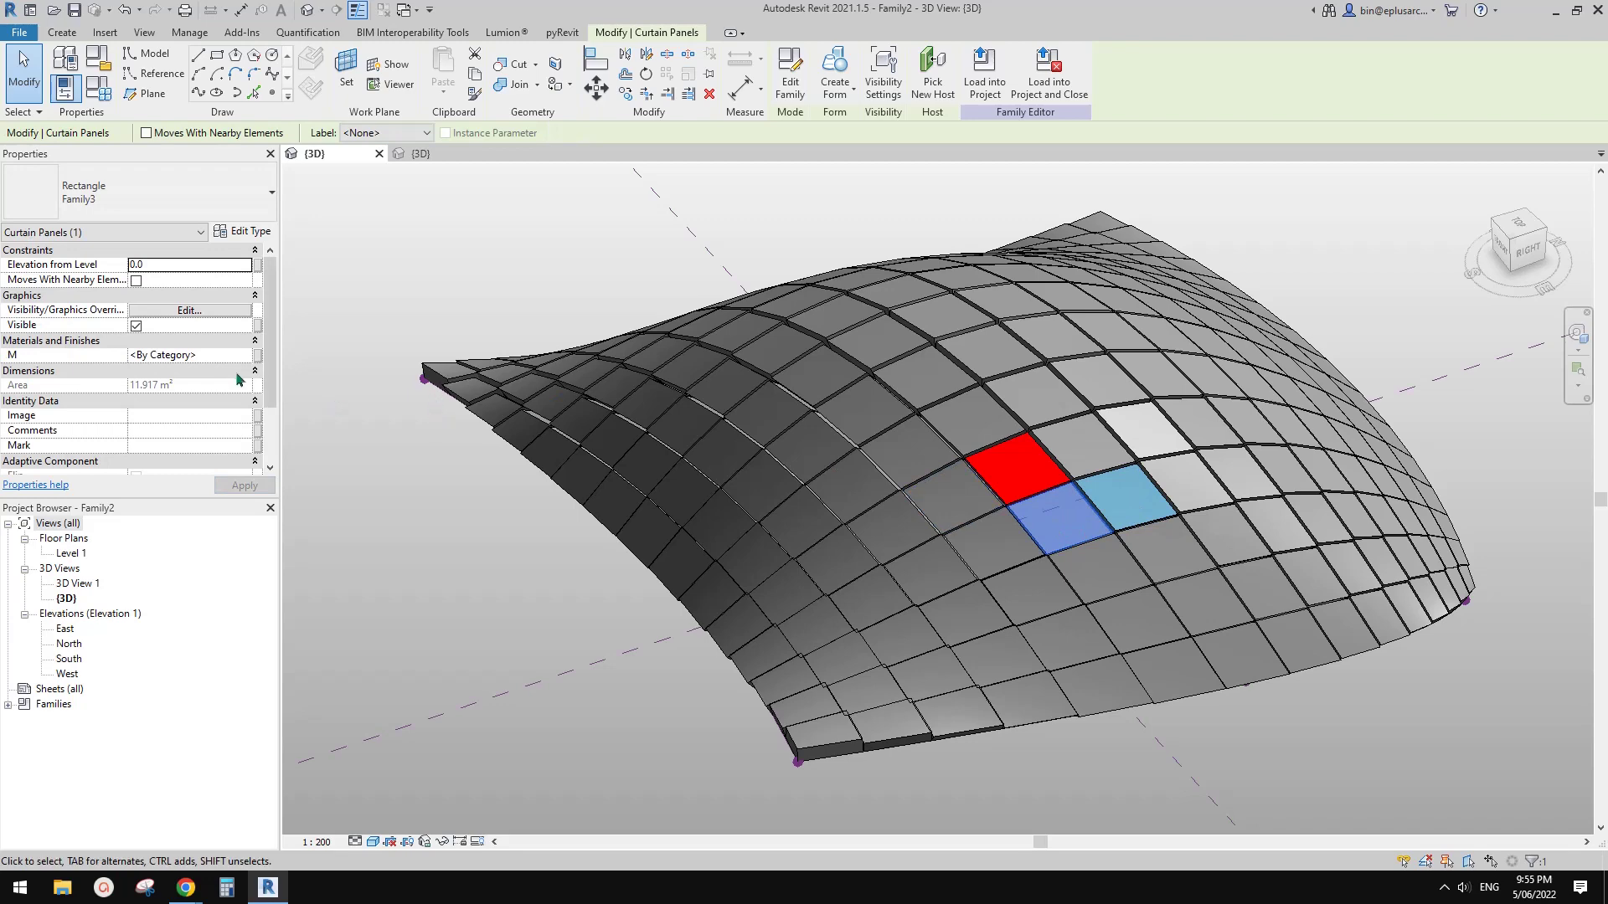
left_click(223, 357)
type("A3")
left_click(445, 264)
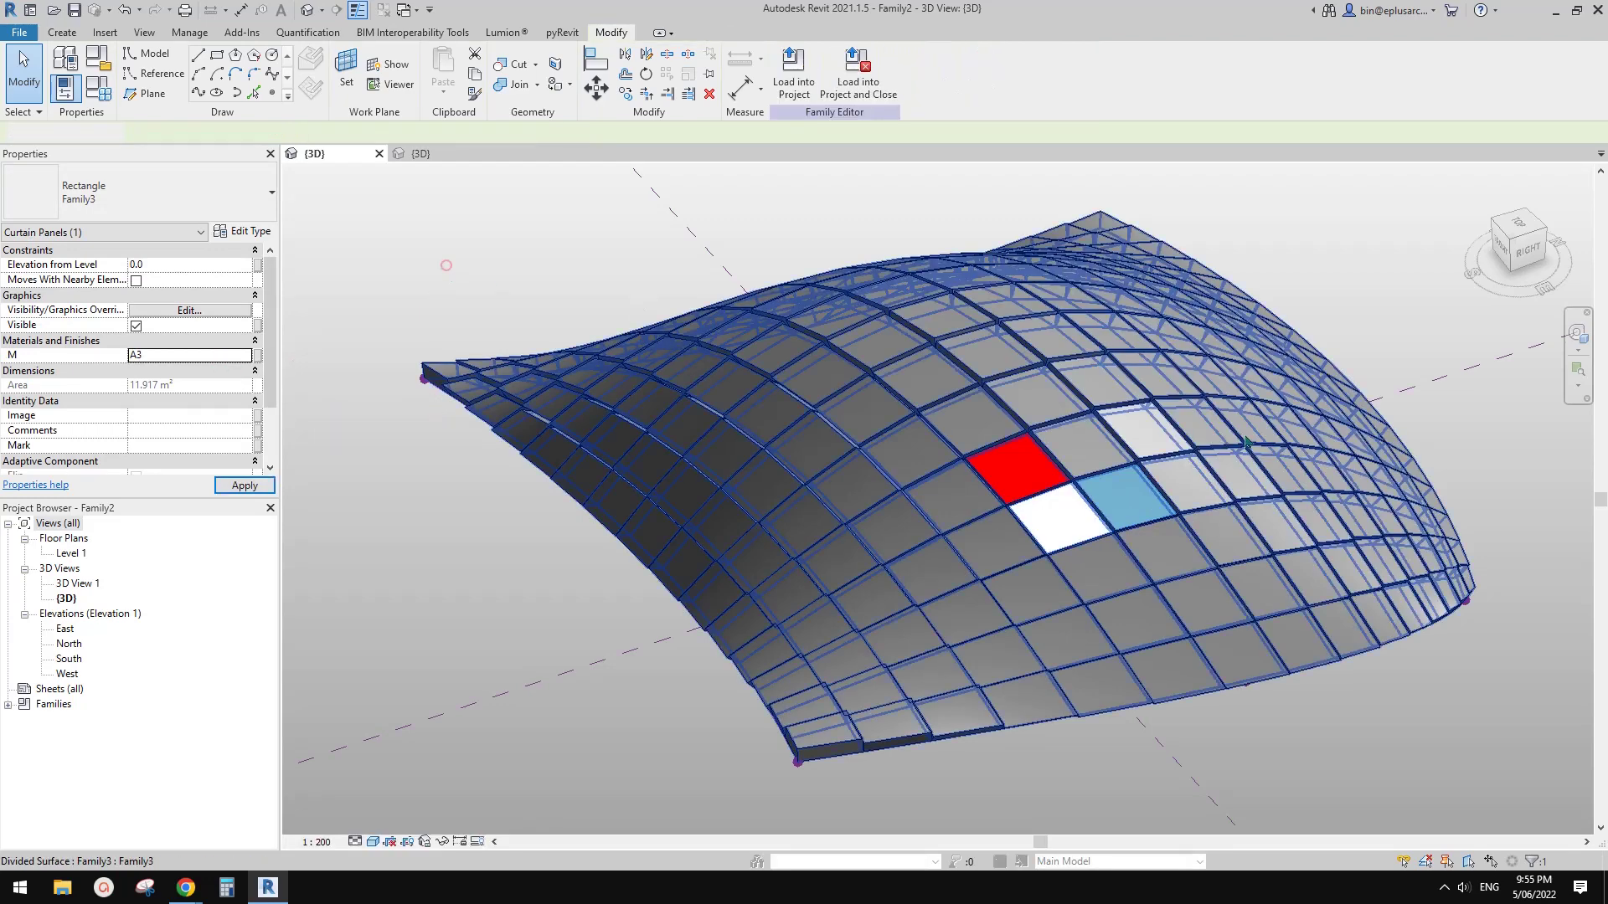
Launch Dynamo from the conceptual mass family.
scroll(1165, 546, "down", 1)
middle_click_drag(1165, 546, 1181, 514, "shift")
scroll(1152, 578, "up", 1)
scroll(1114, 463, "down", 2)
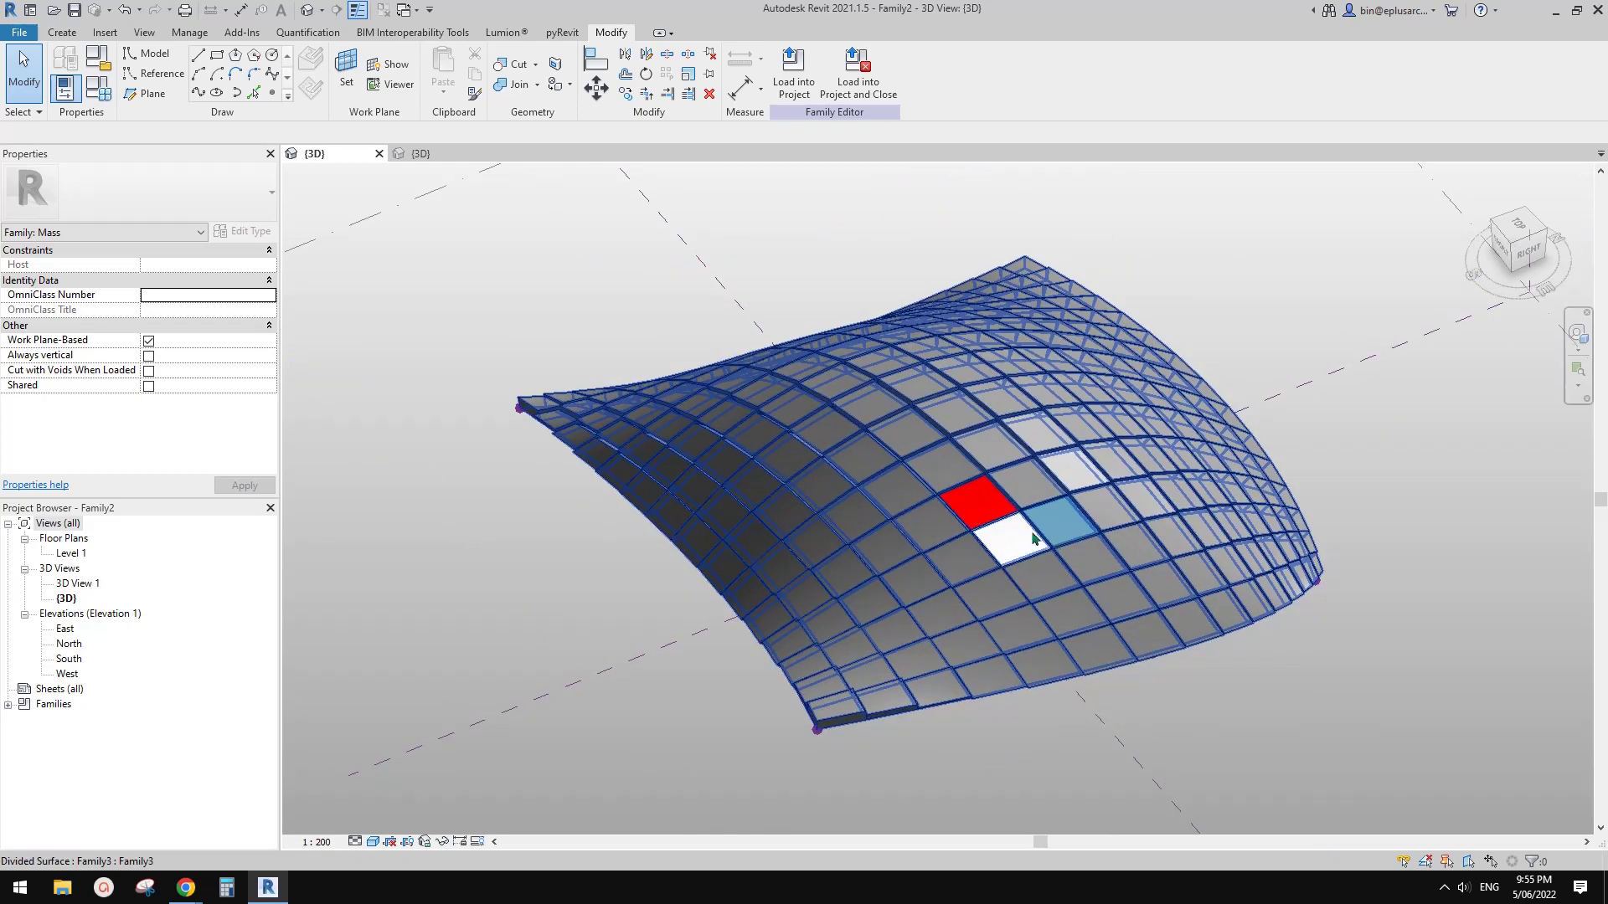
scroll(1189, 515, "up", 2)
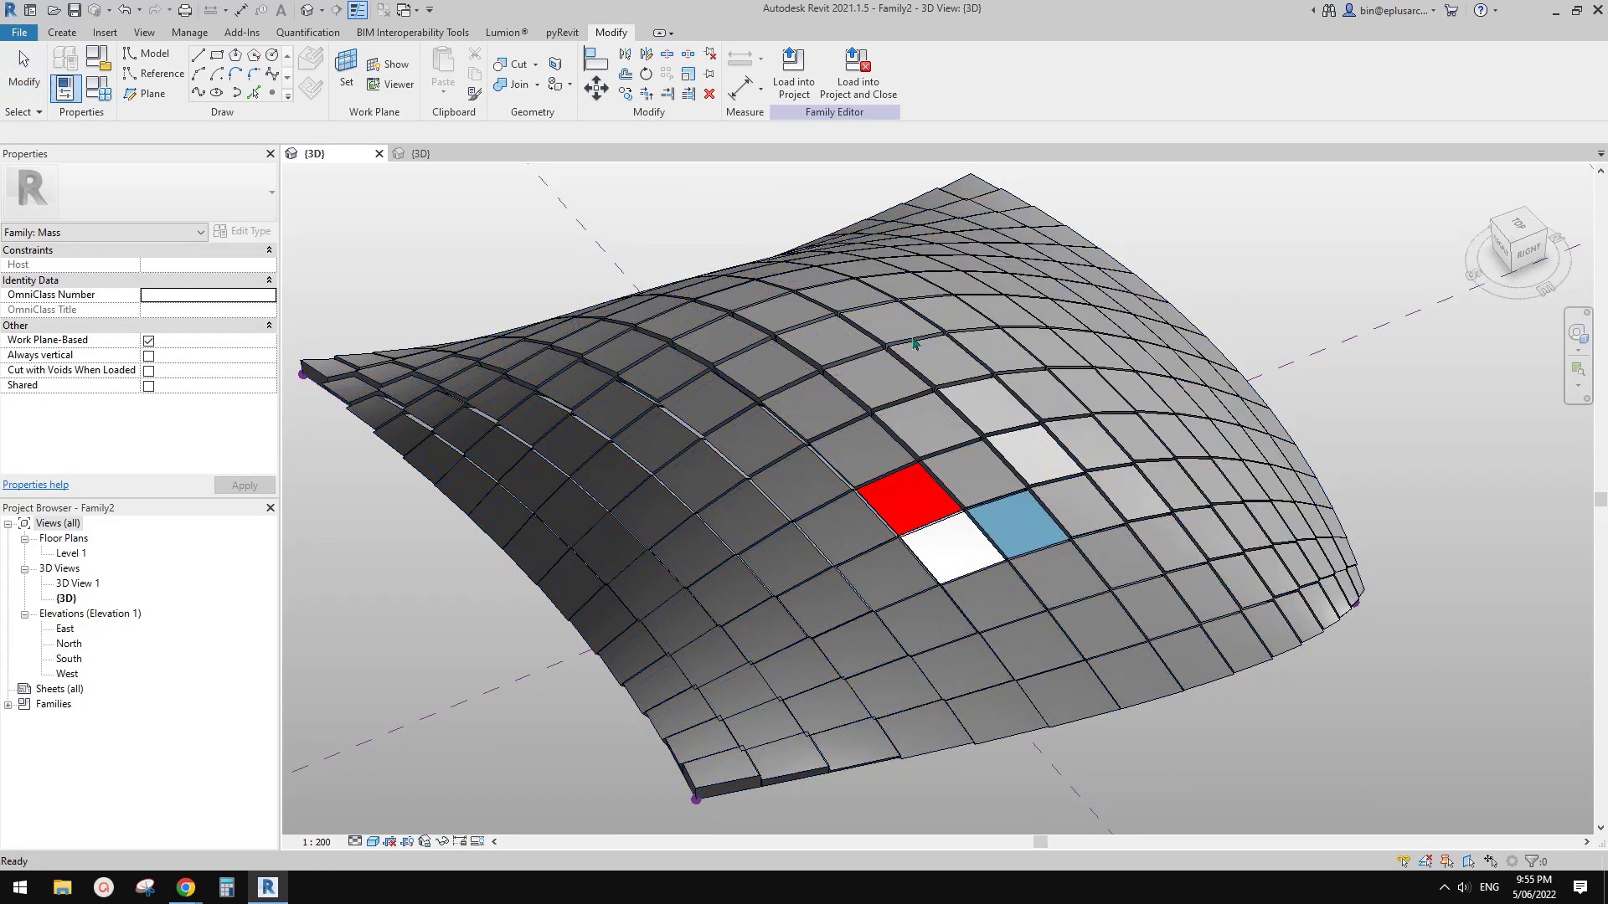
left_click(199, 37)
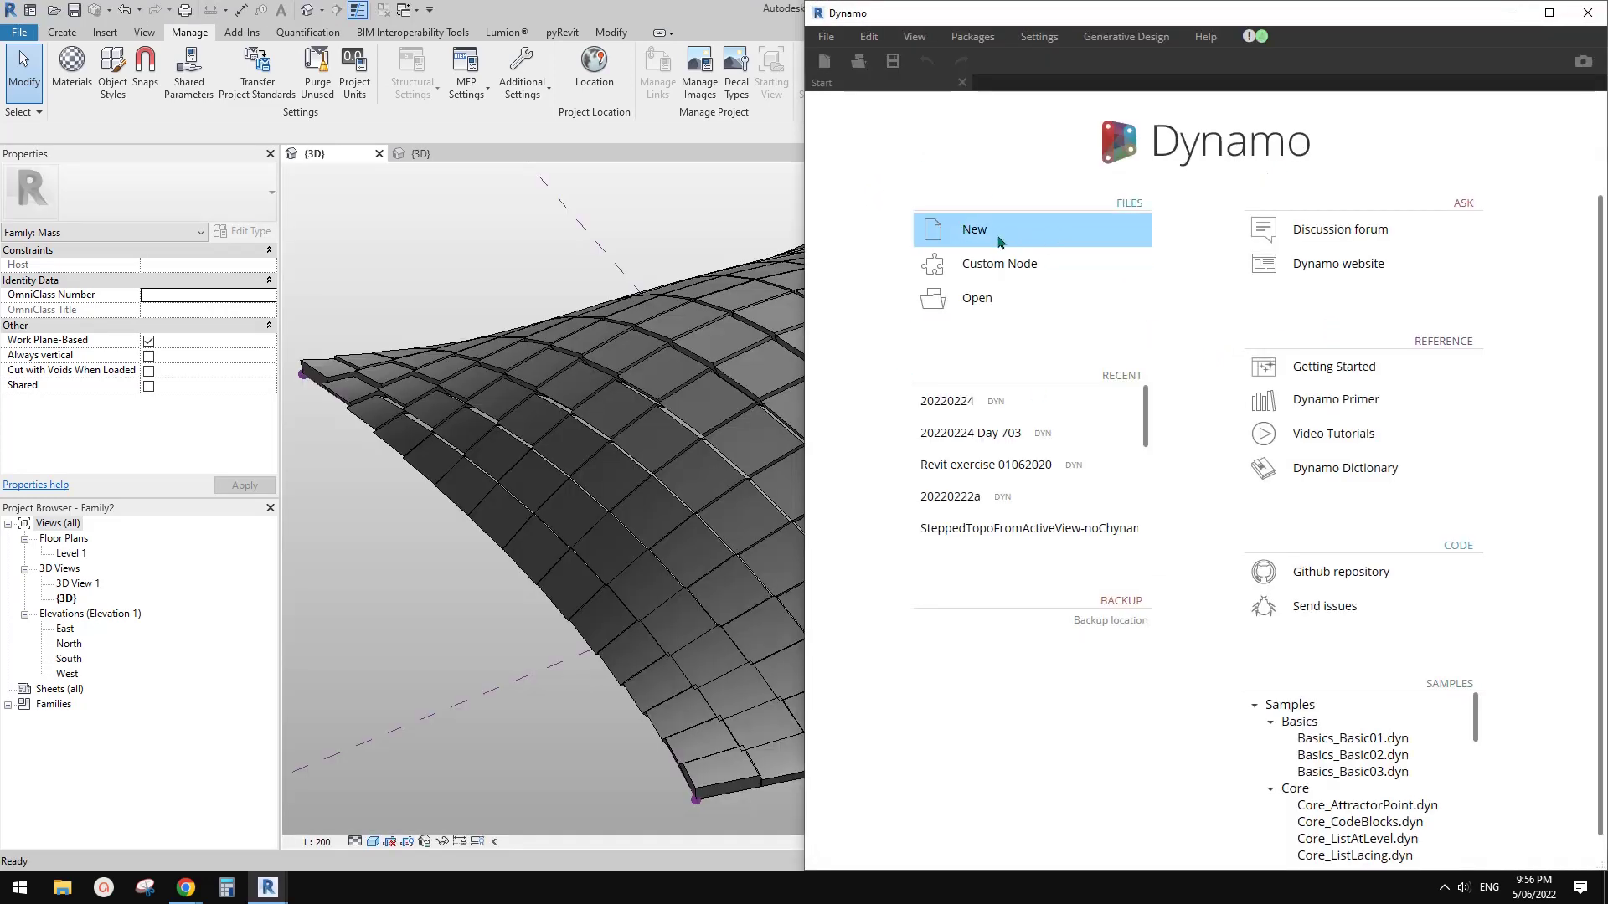
Create a new Dynamo graph alongside the mass family with its coloured panels.
left_click(999, 243)
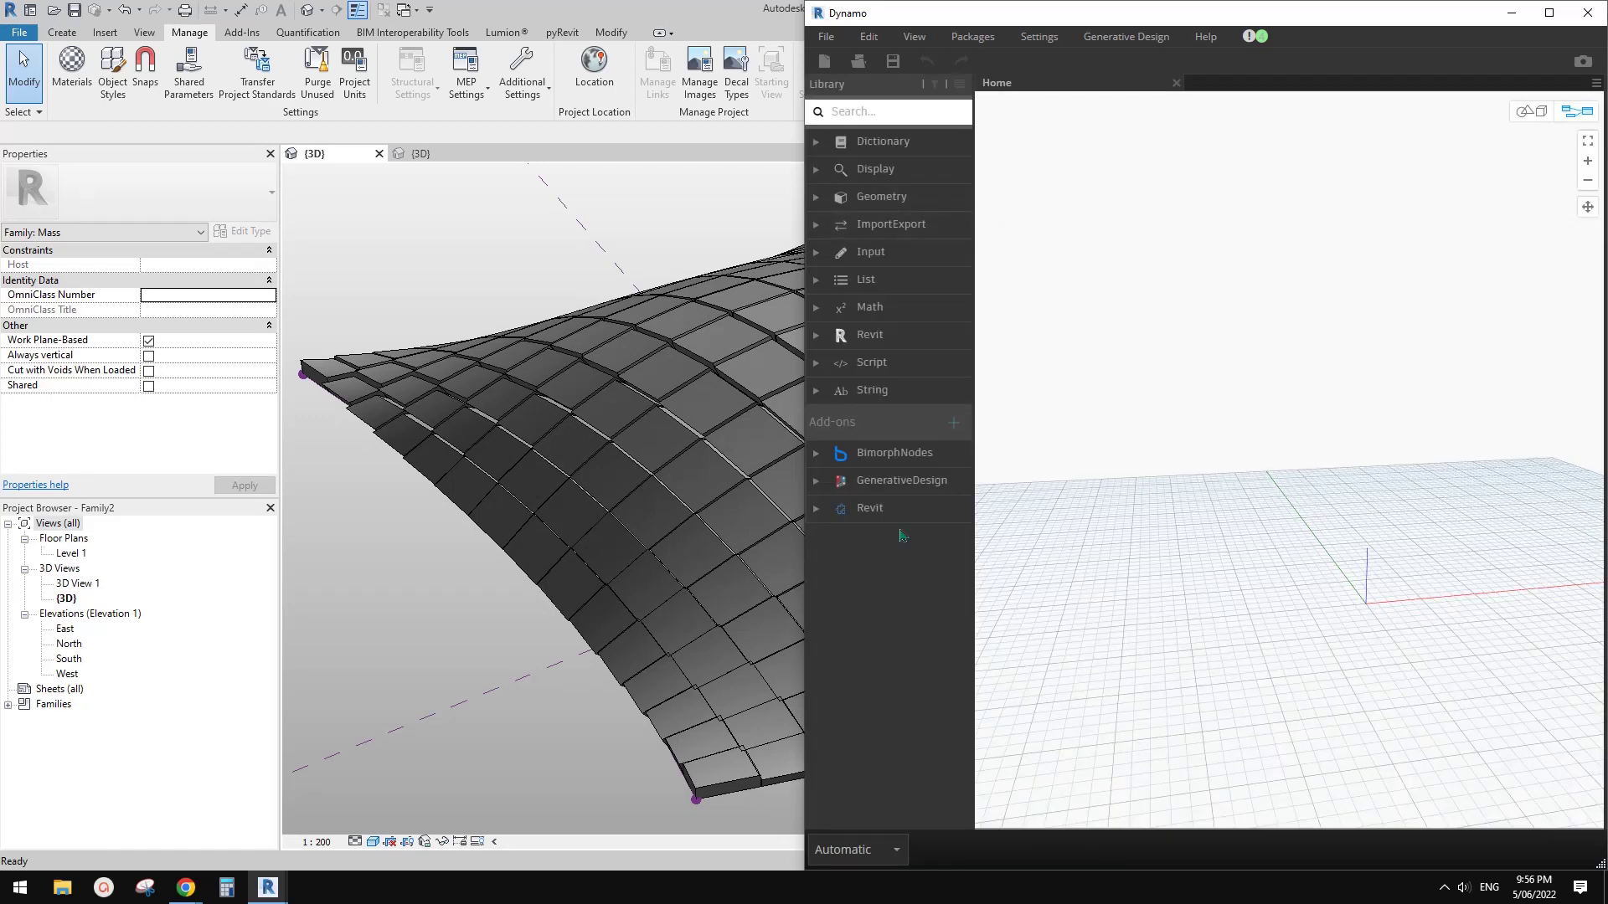
scroll(628, 529, "down", 1)
middle_click_drag(628, 529, 519, 549, "shift")
scroll(678, 576, "up", 1)
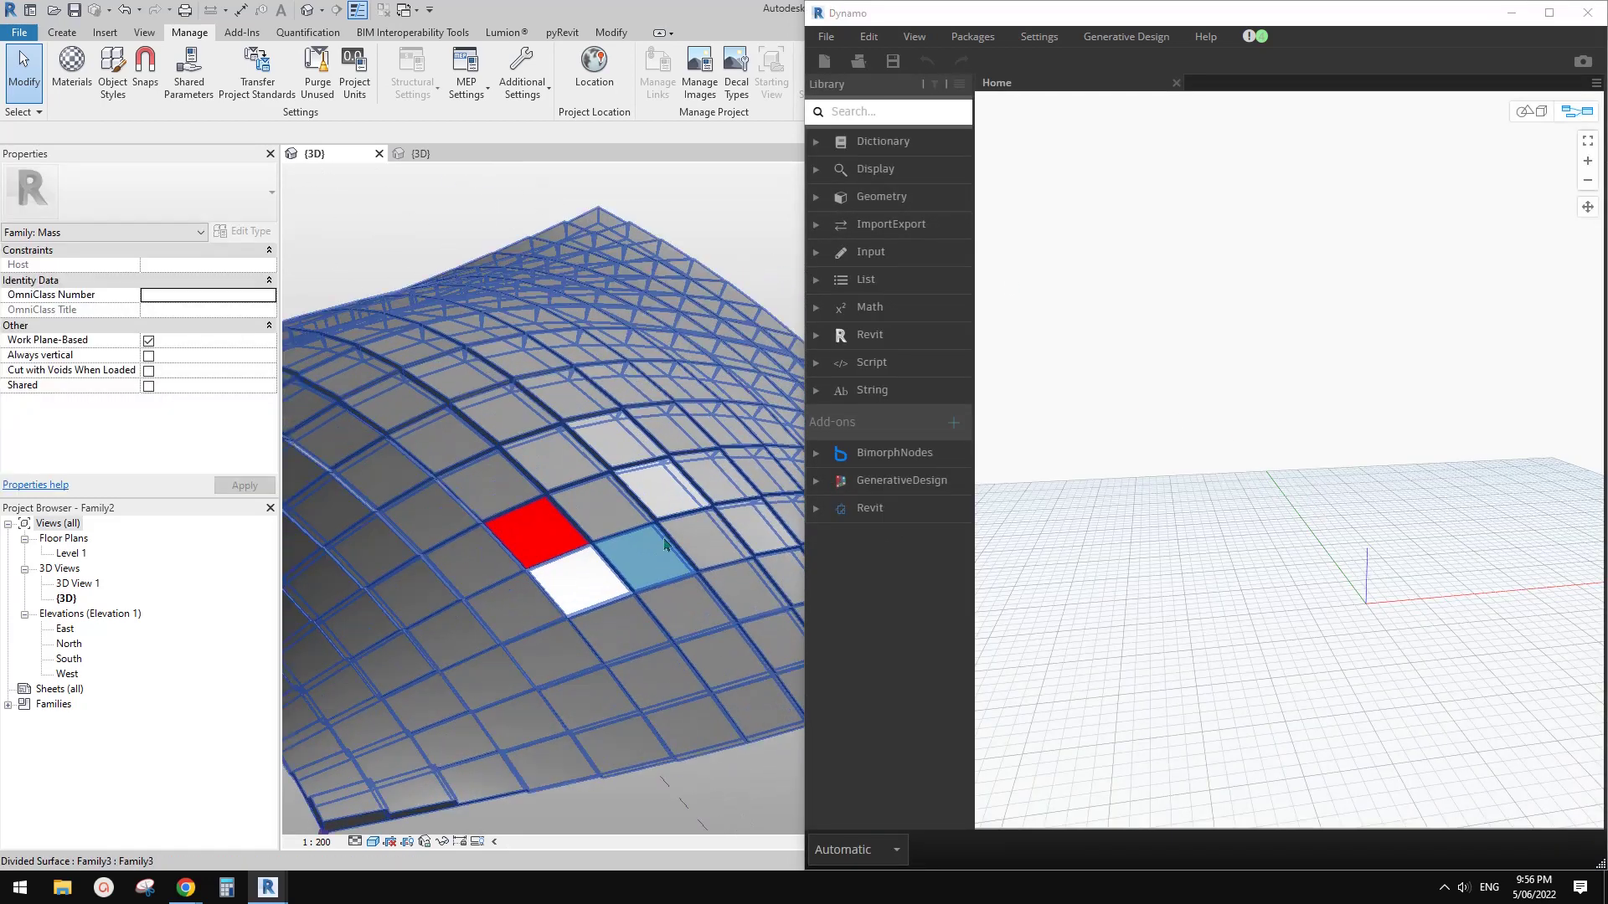
left_click(626, 508)
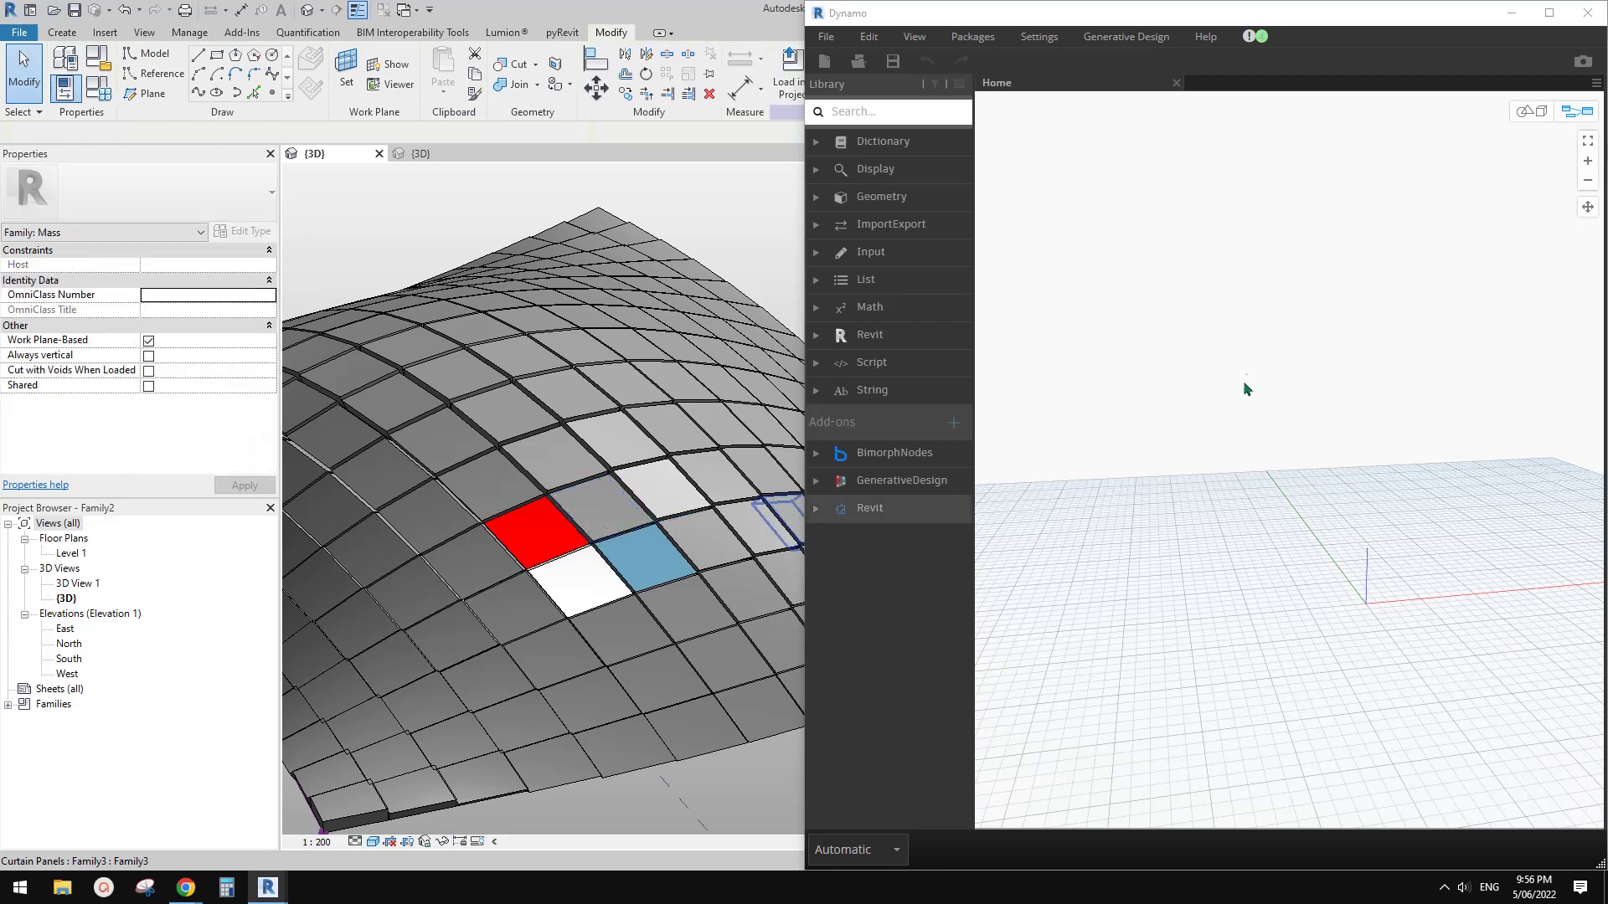
Add a Family Types node from the Revit selection nodes to the empty graph.
left_click(817, 335)
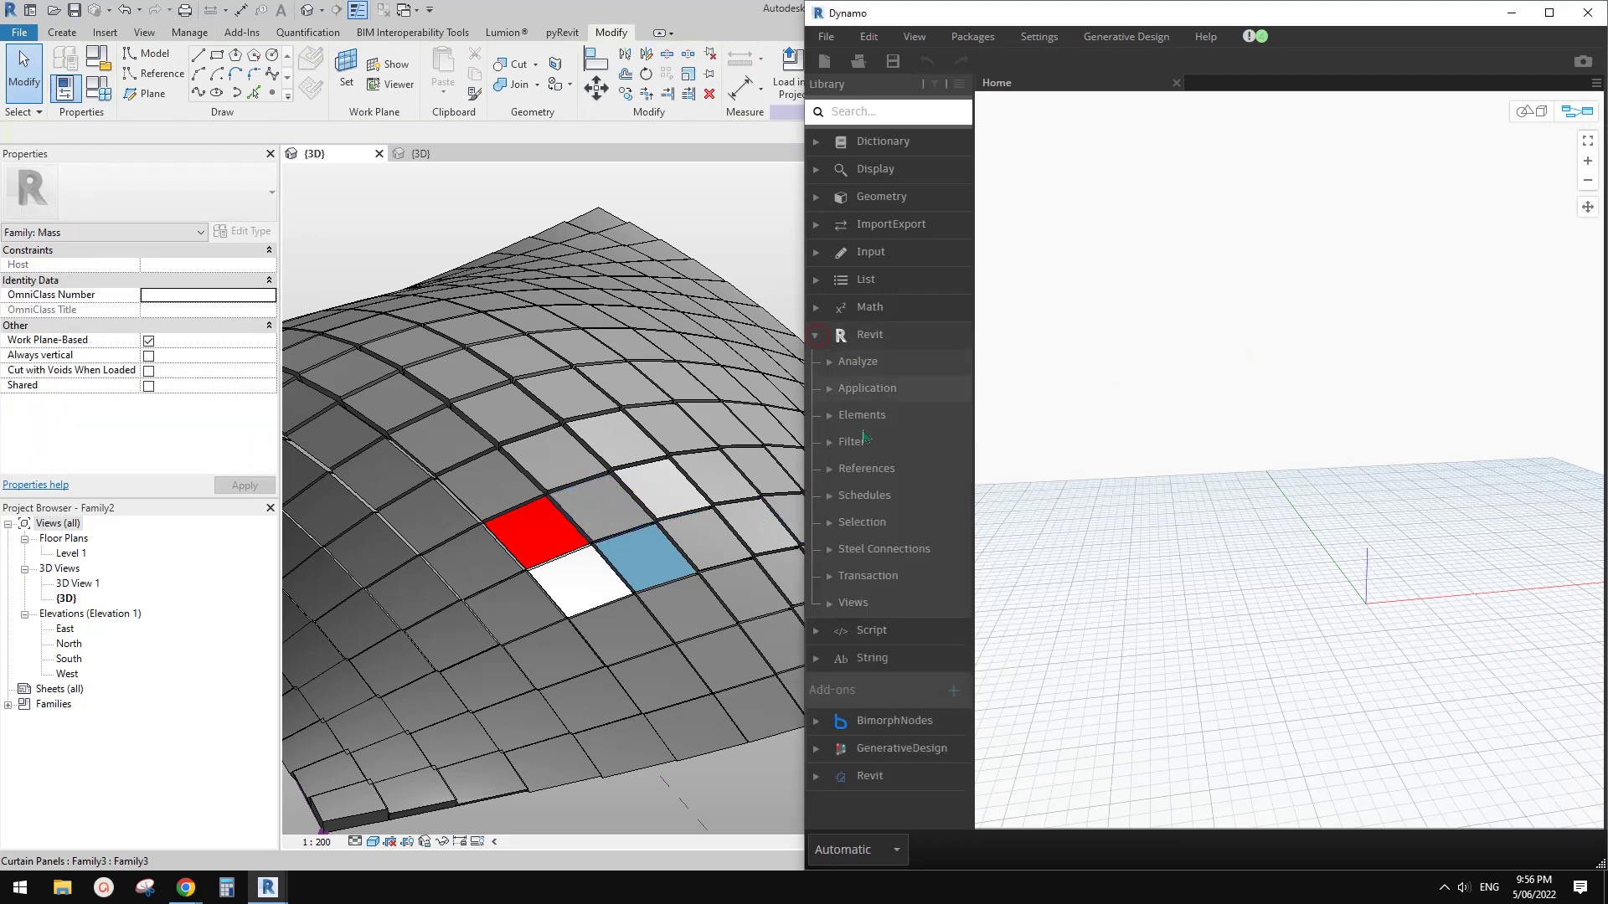
left_click(862, 522)
scroll(901, 555, "down", 4)
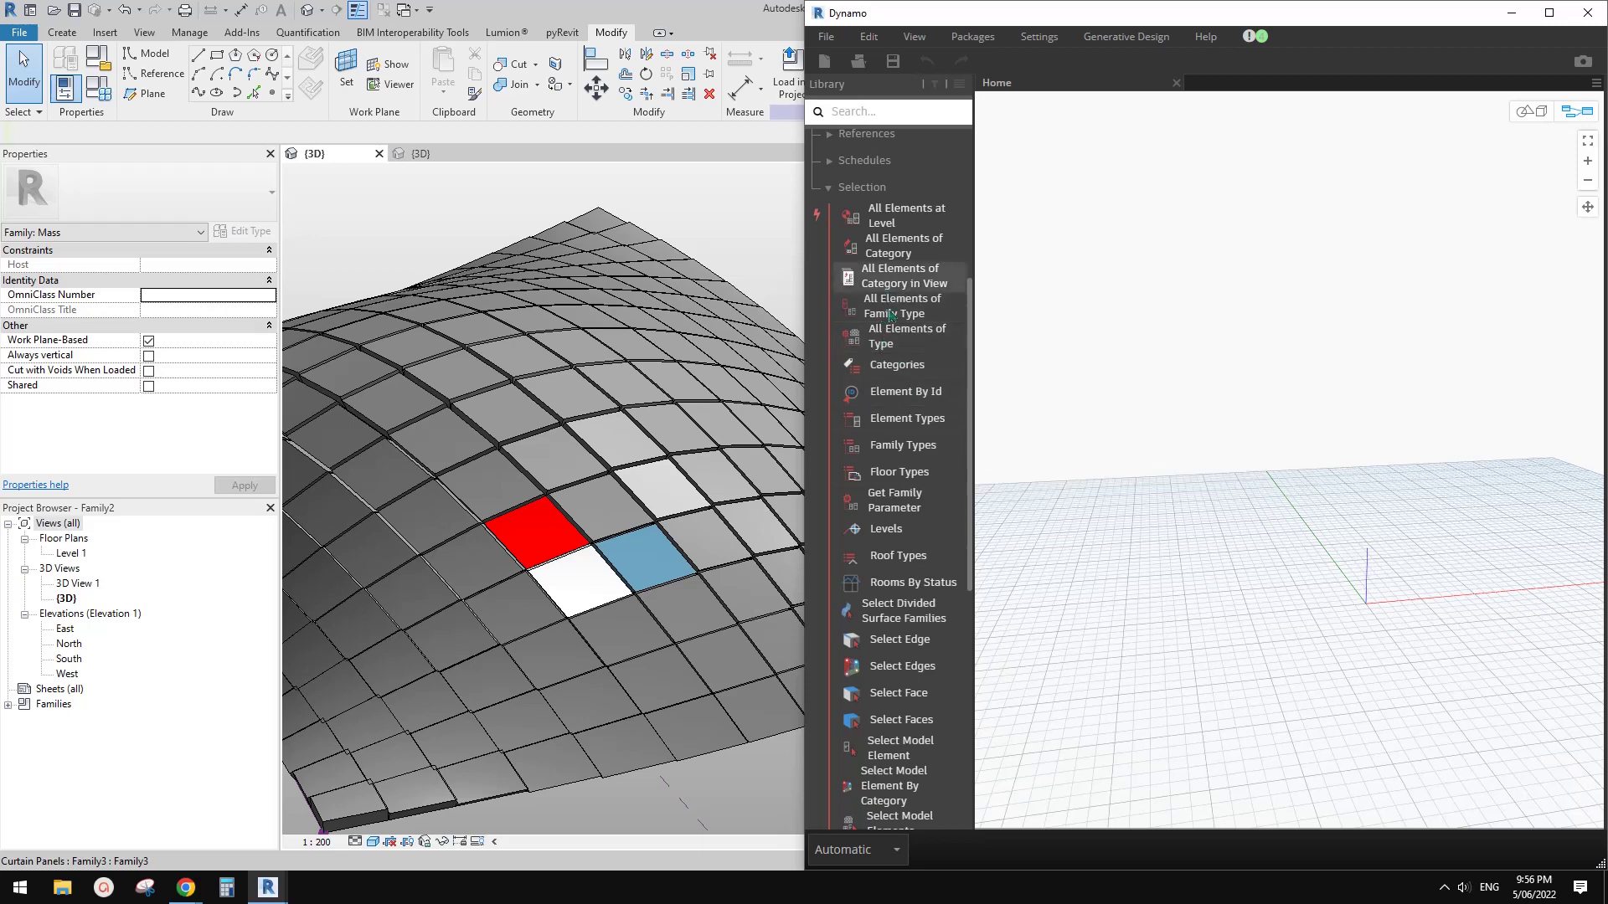
left_click(902, 444)
left_click_drag(1248, 433, 1142, 402)
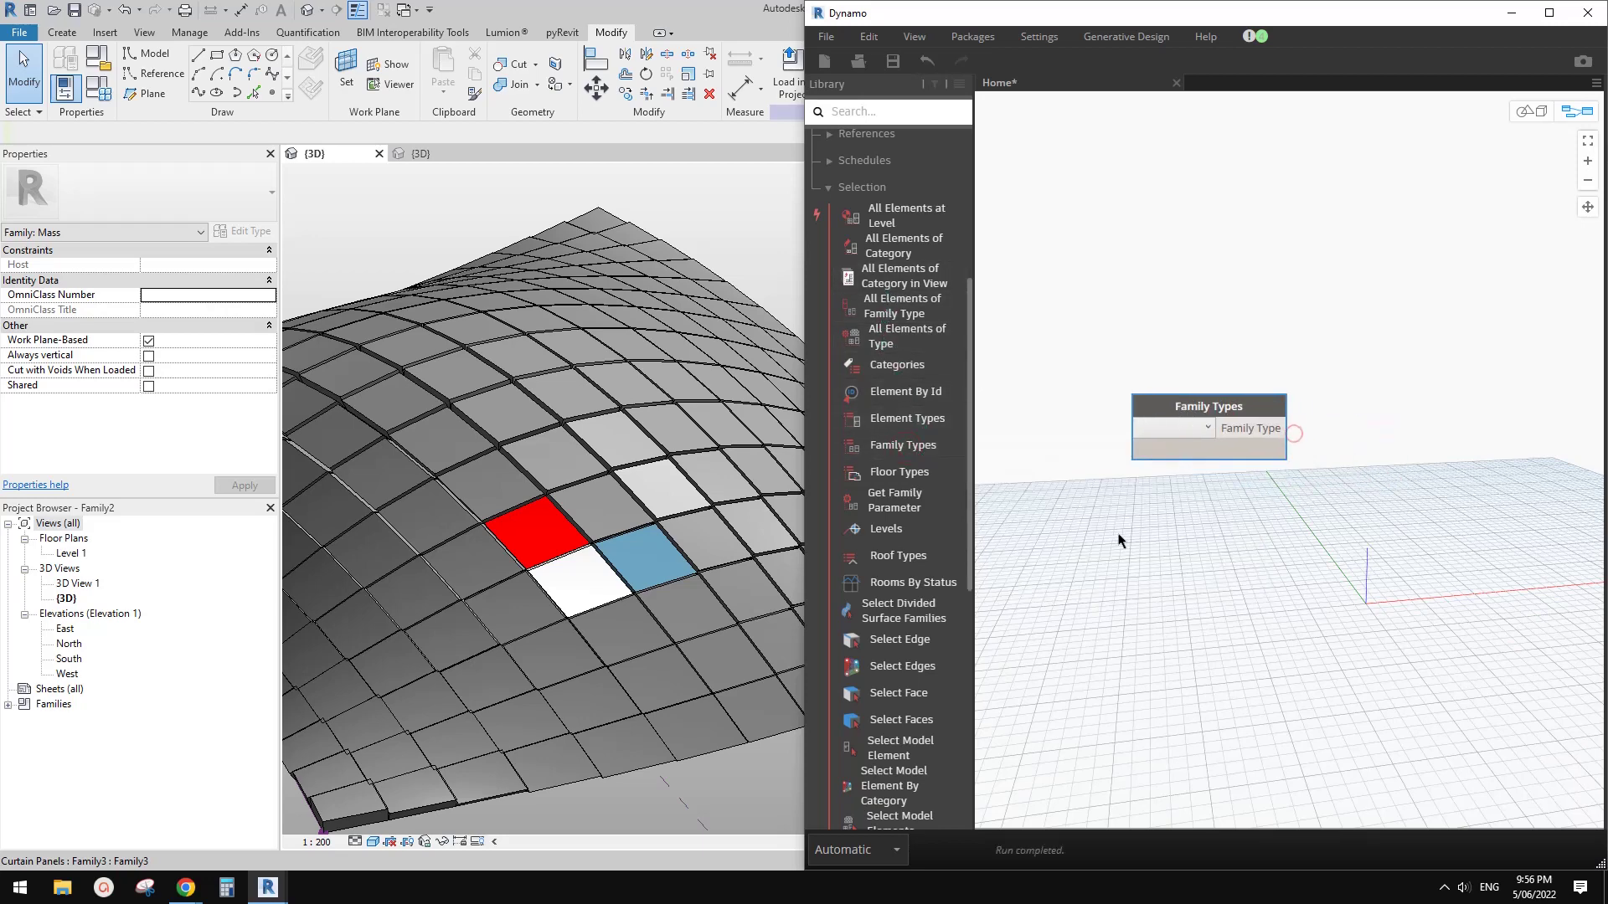
Switch the graph's run mode to Manual and set the Family Types node to Family3:Family3, checking it against the white panel's family.
left_click(895, 850)
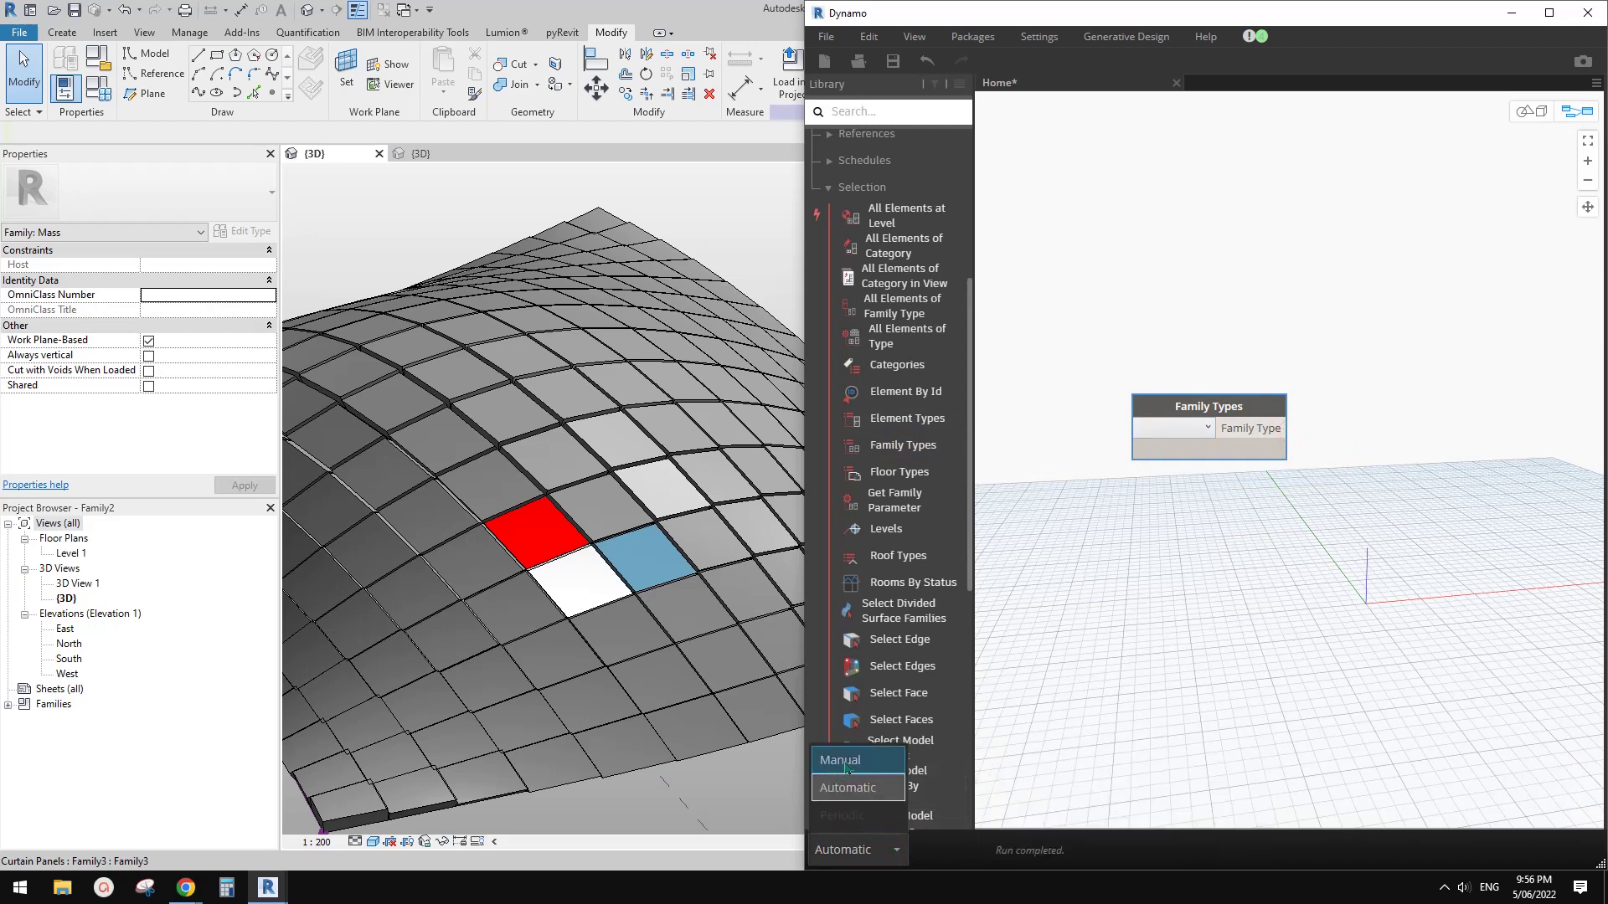
left_click(842, 761)
left_click_drag(1202, 410, 1159, 415)
left_click(1163, 432)
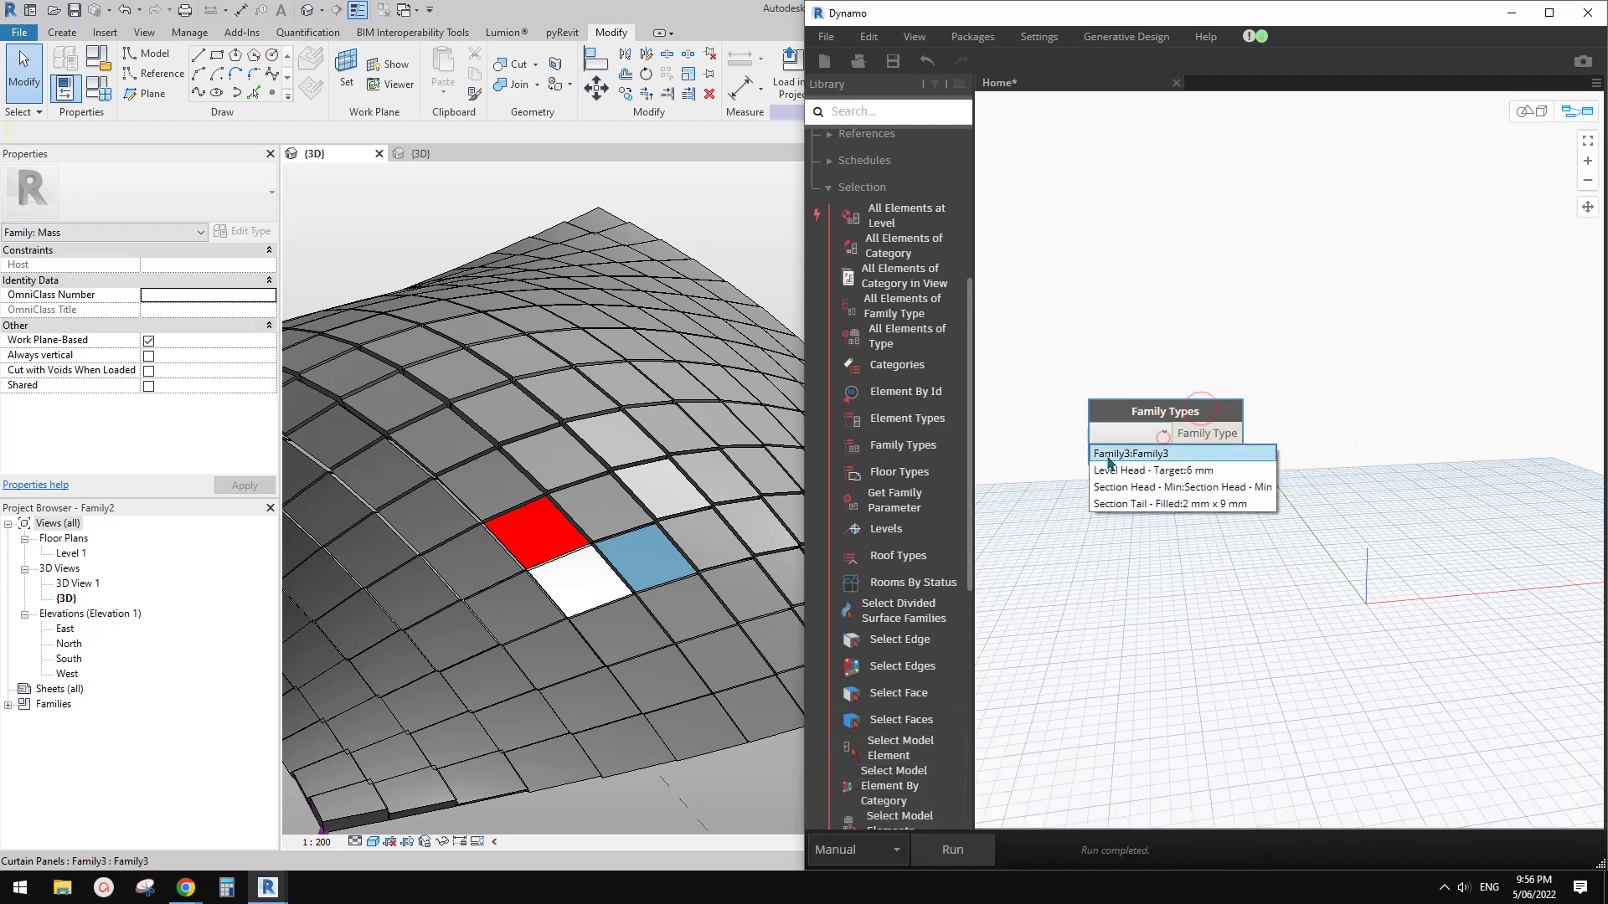
left_click(1146, 454)
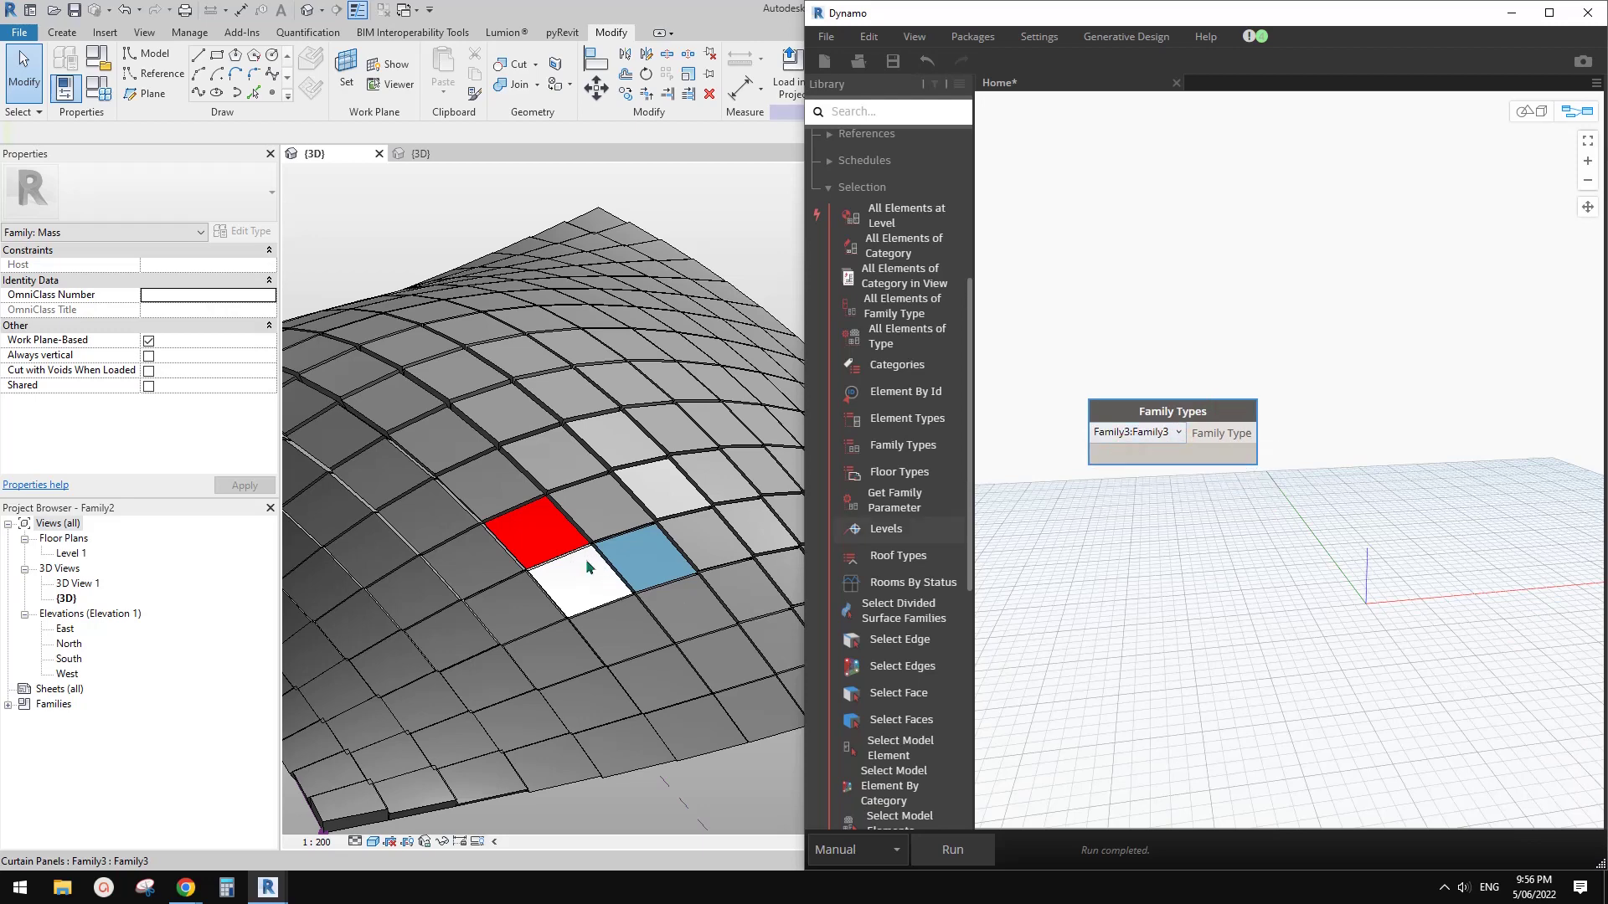
left_click(576, 578)
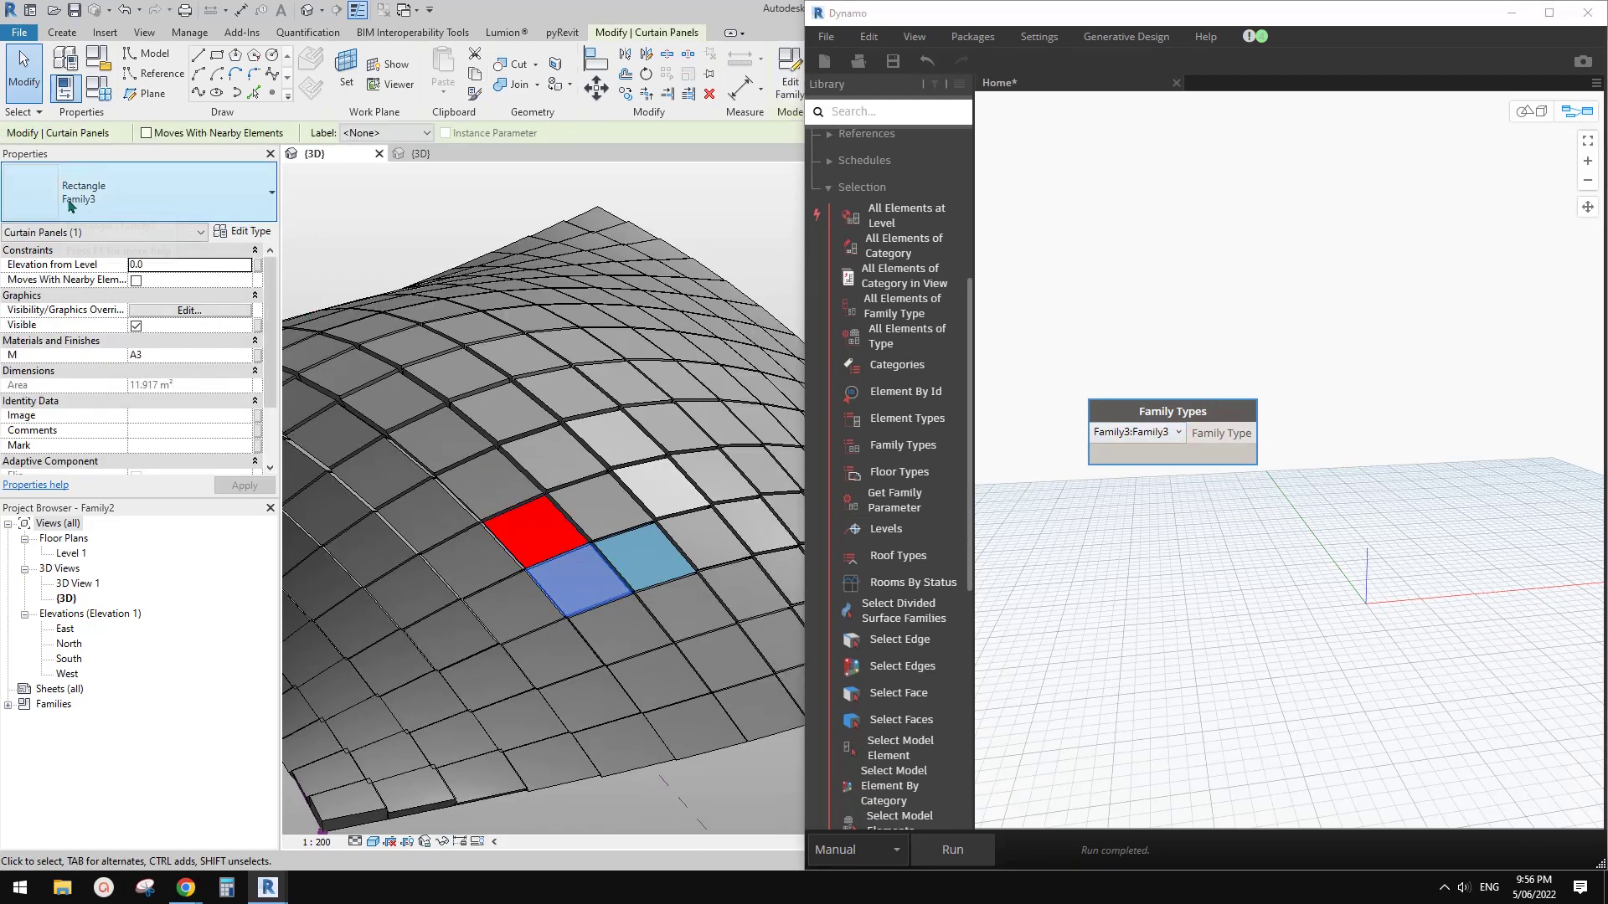
left_click(1207, 313)
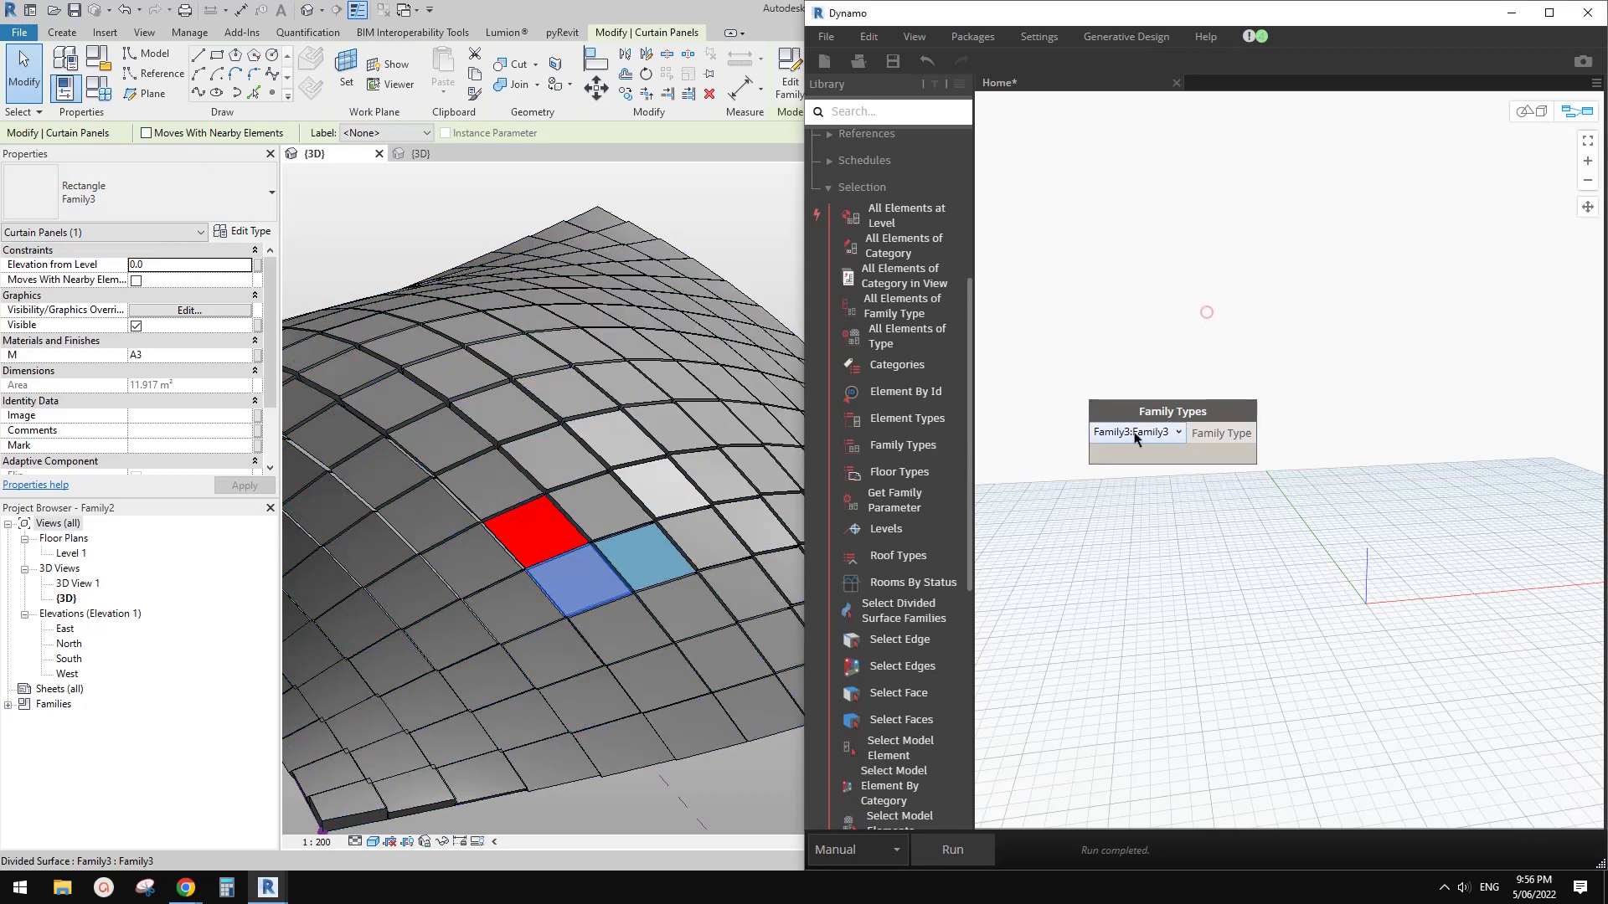
Add an All Elements of Family Type node, feed it the Family Types output, and run the graph.
left_click(893, 315)
left_click_drag(1339, 457, 1339, 412)
left_click(1309, 432)
left_click(1206, 436)
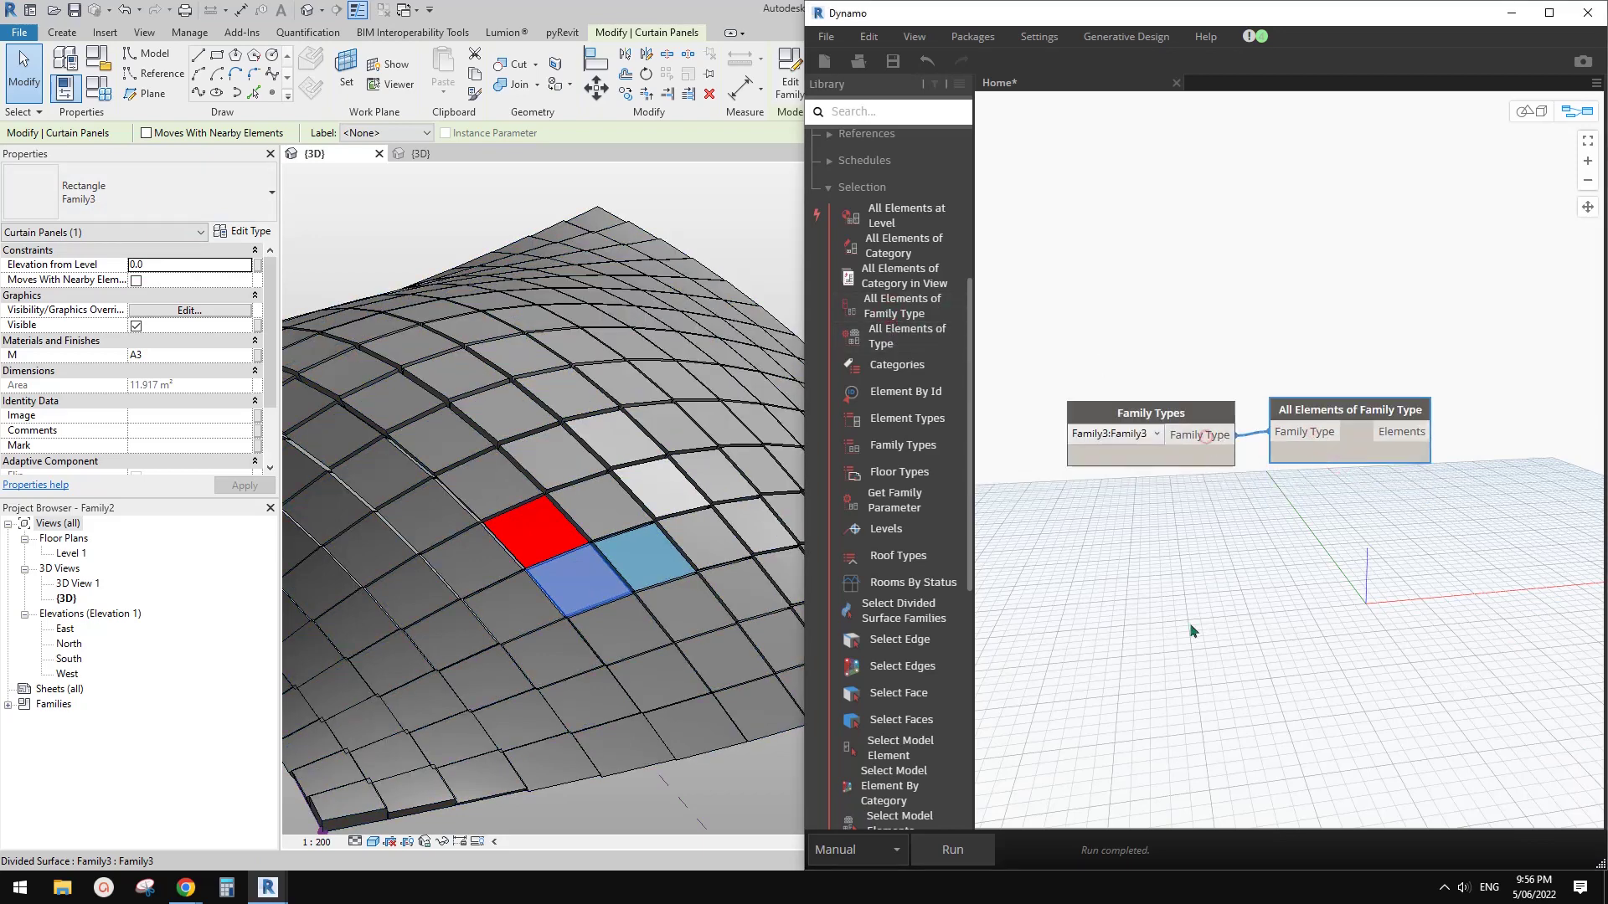
left_click(968, 849)
mouse_move(1427, 479)
Add an Element.SetParameterByName node beside the All Elements of Family Type node.
scroll(1333, 557, "down", 2)
right_click(1390, 292)
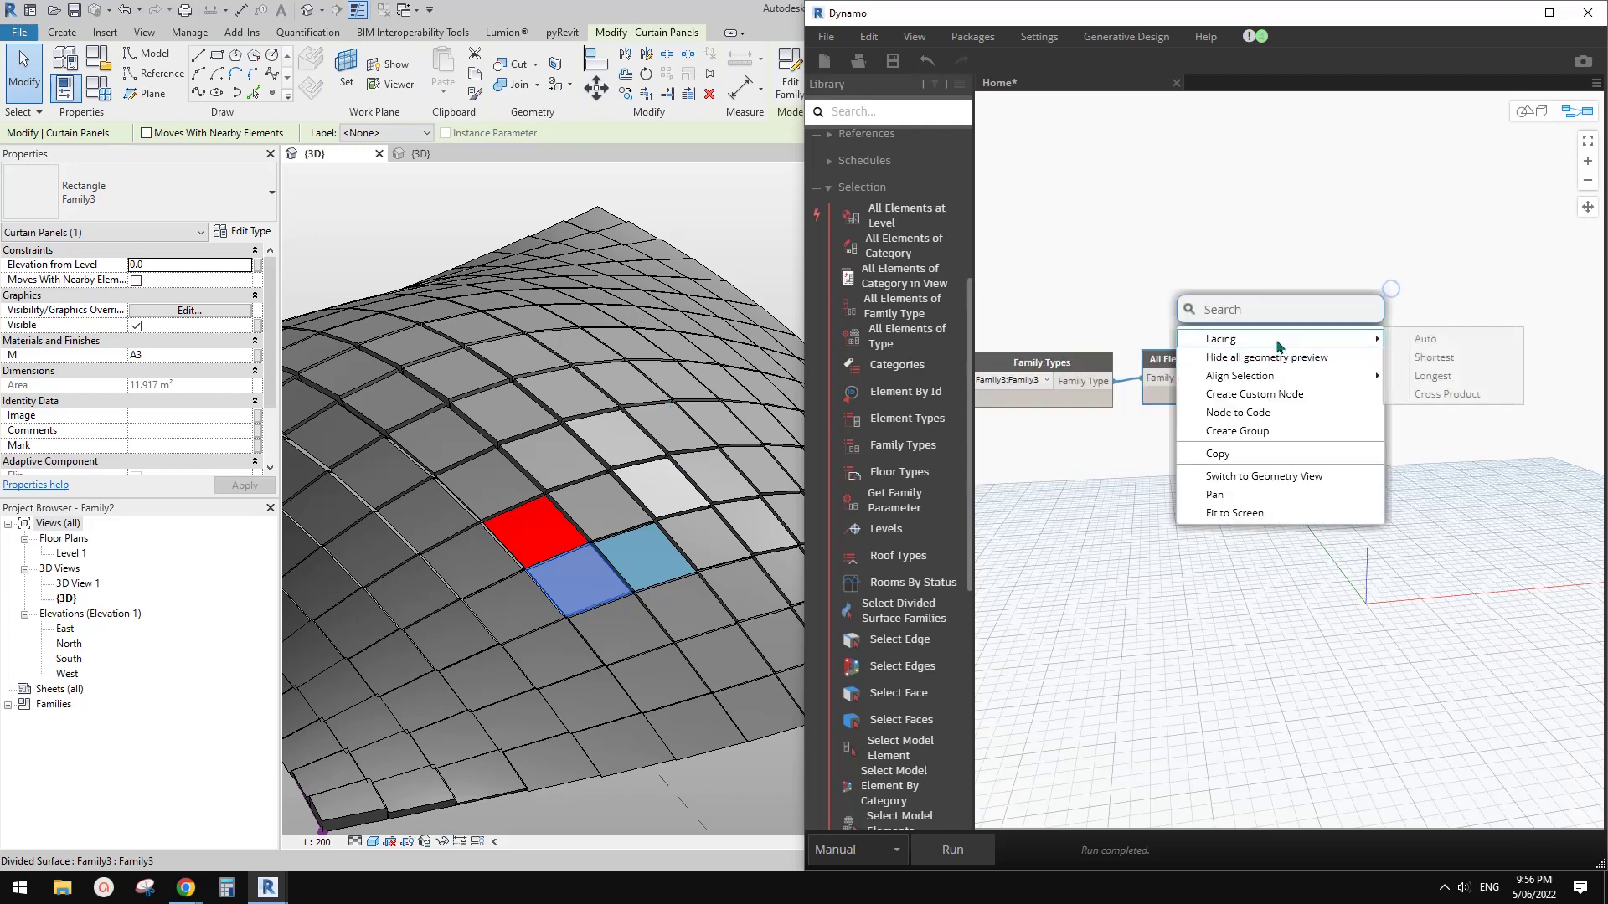
left_click(1424, 312)
left_click_drag(1256, 358, 1261, 362)
right_click(1393, 358)
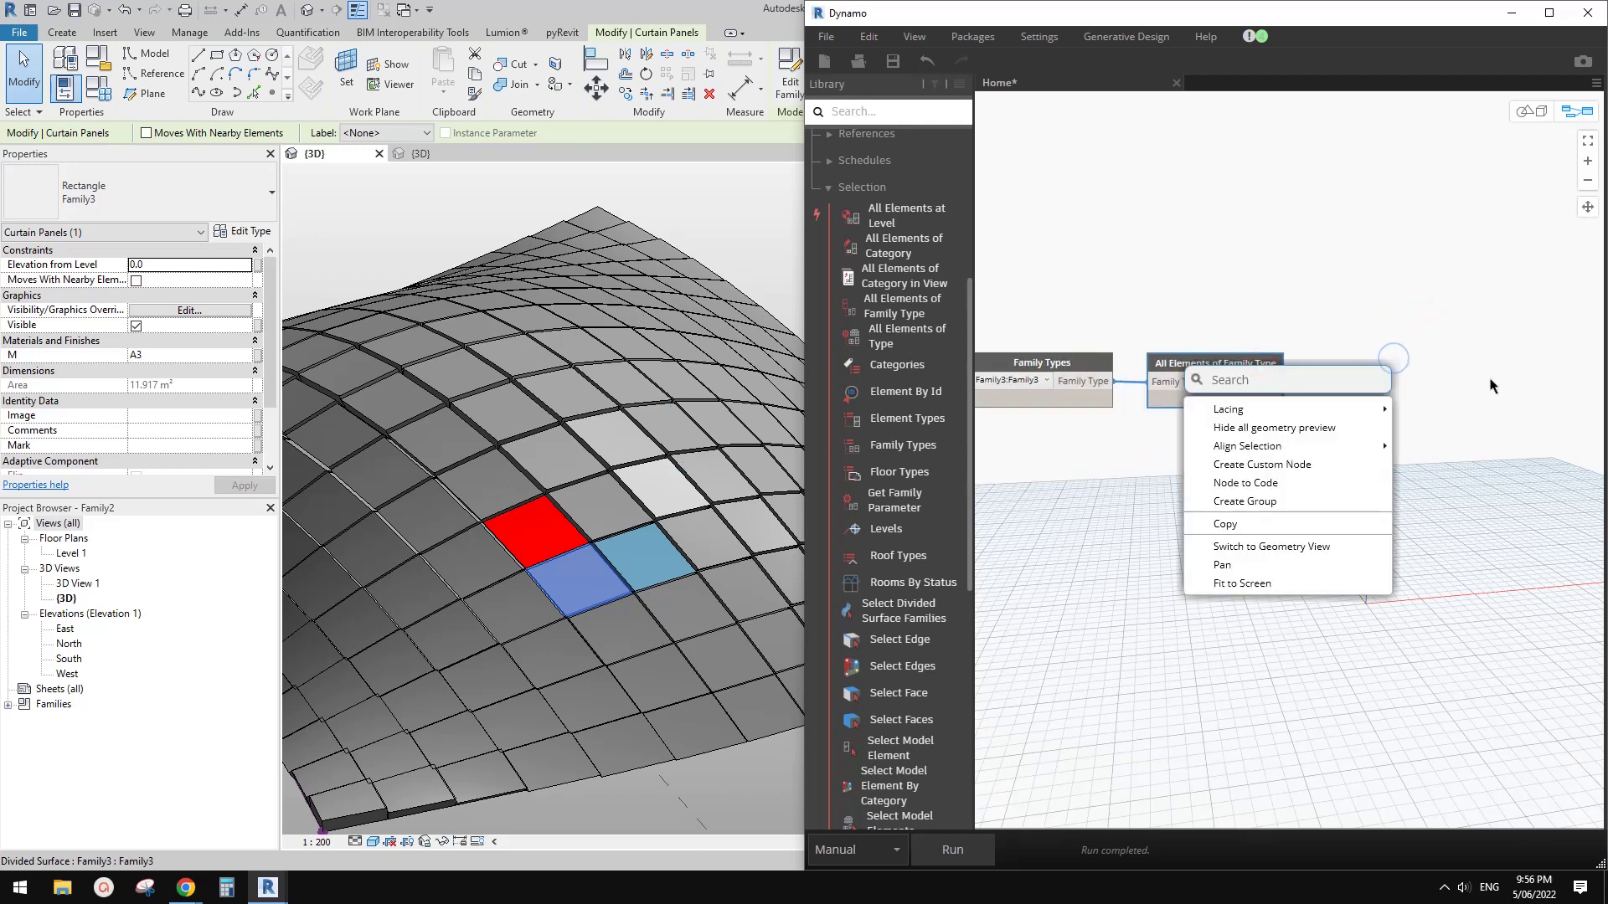
type("SETPARA")
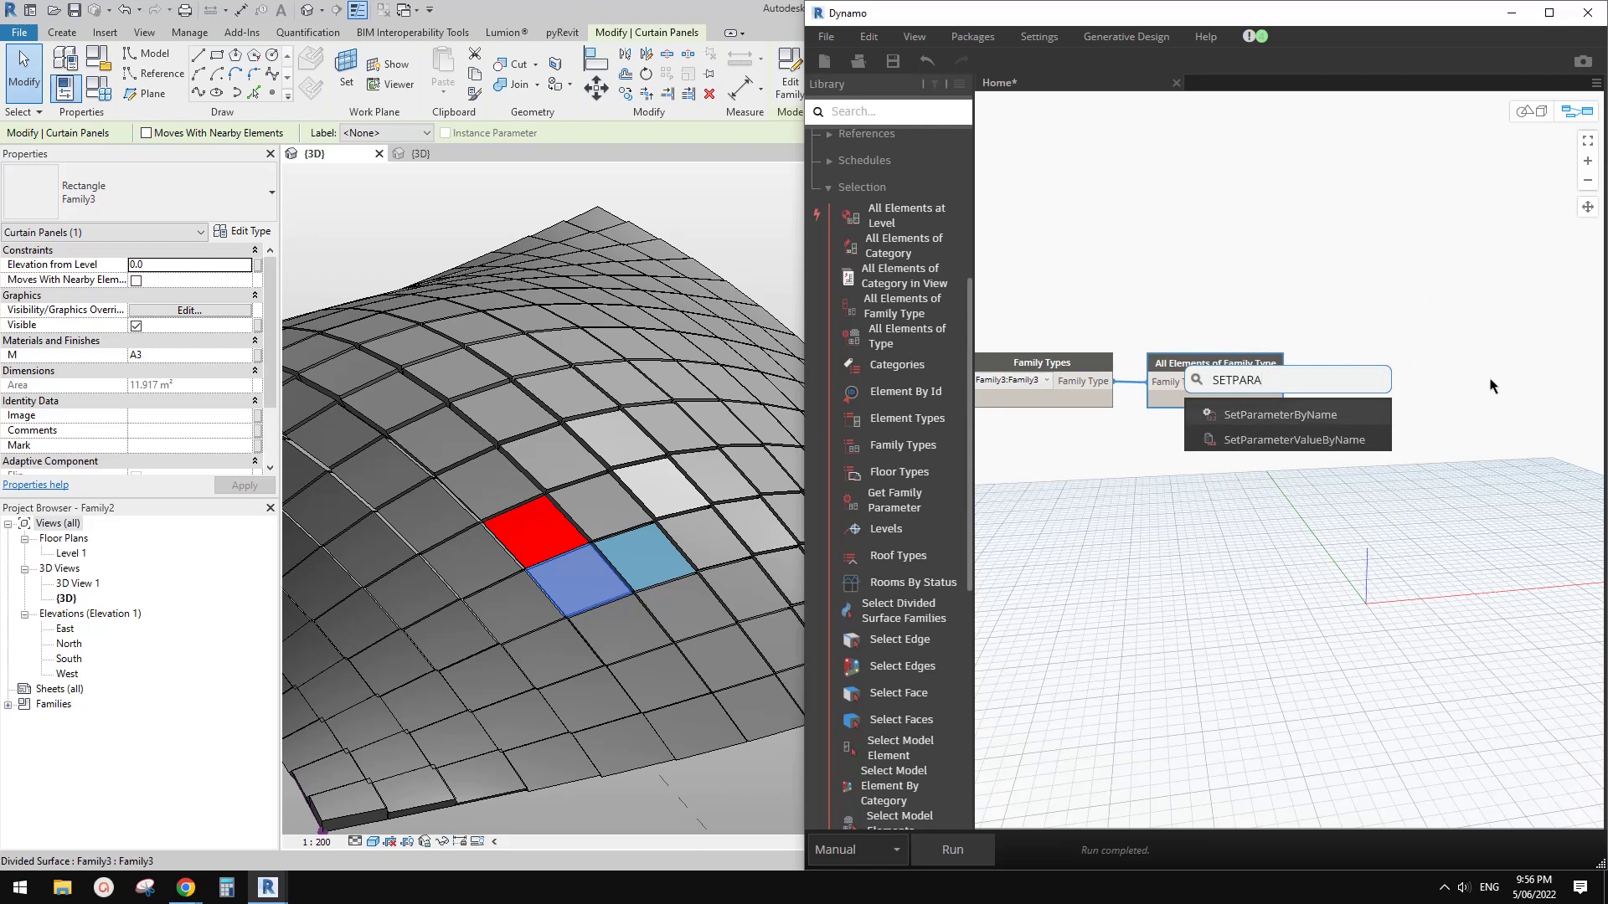
left_click(1280, 414)
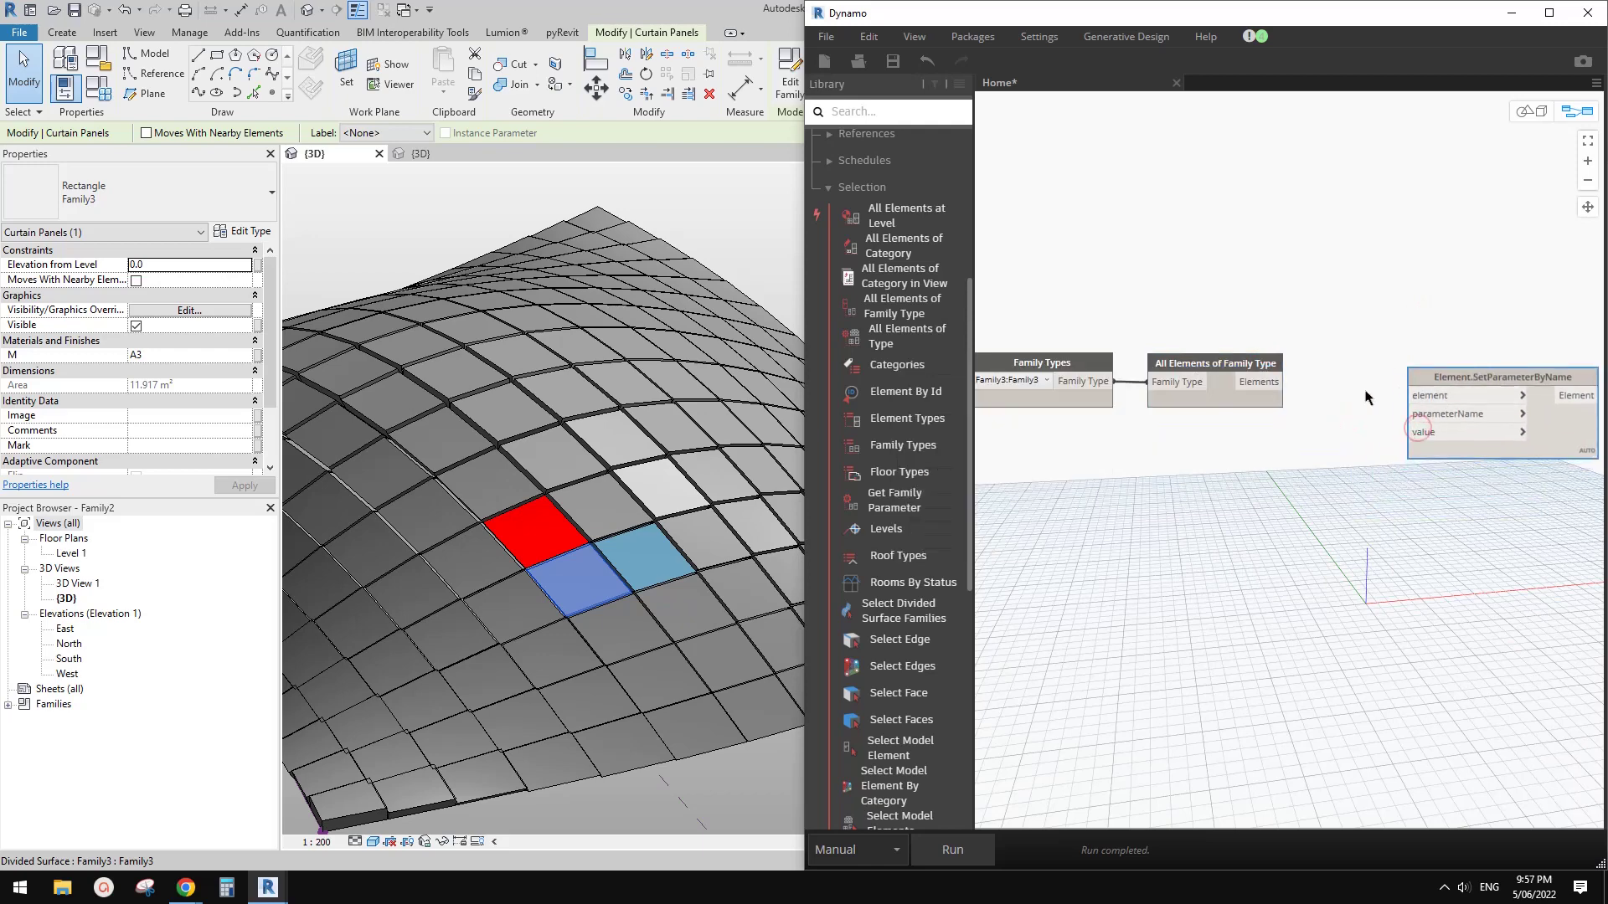
Connect the Elements output of All Elements of Family Type to the element input of Element.SetParameterByName.
scroll(1458, 385, "up", 3)
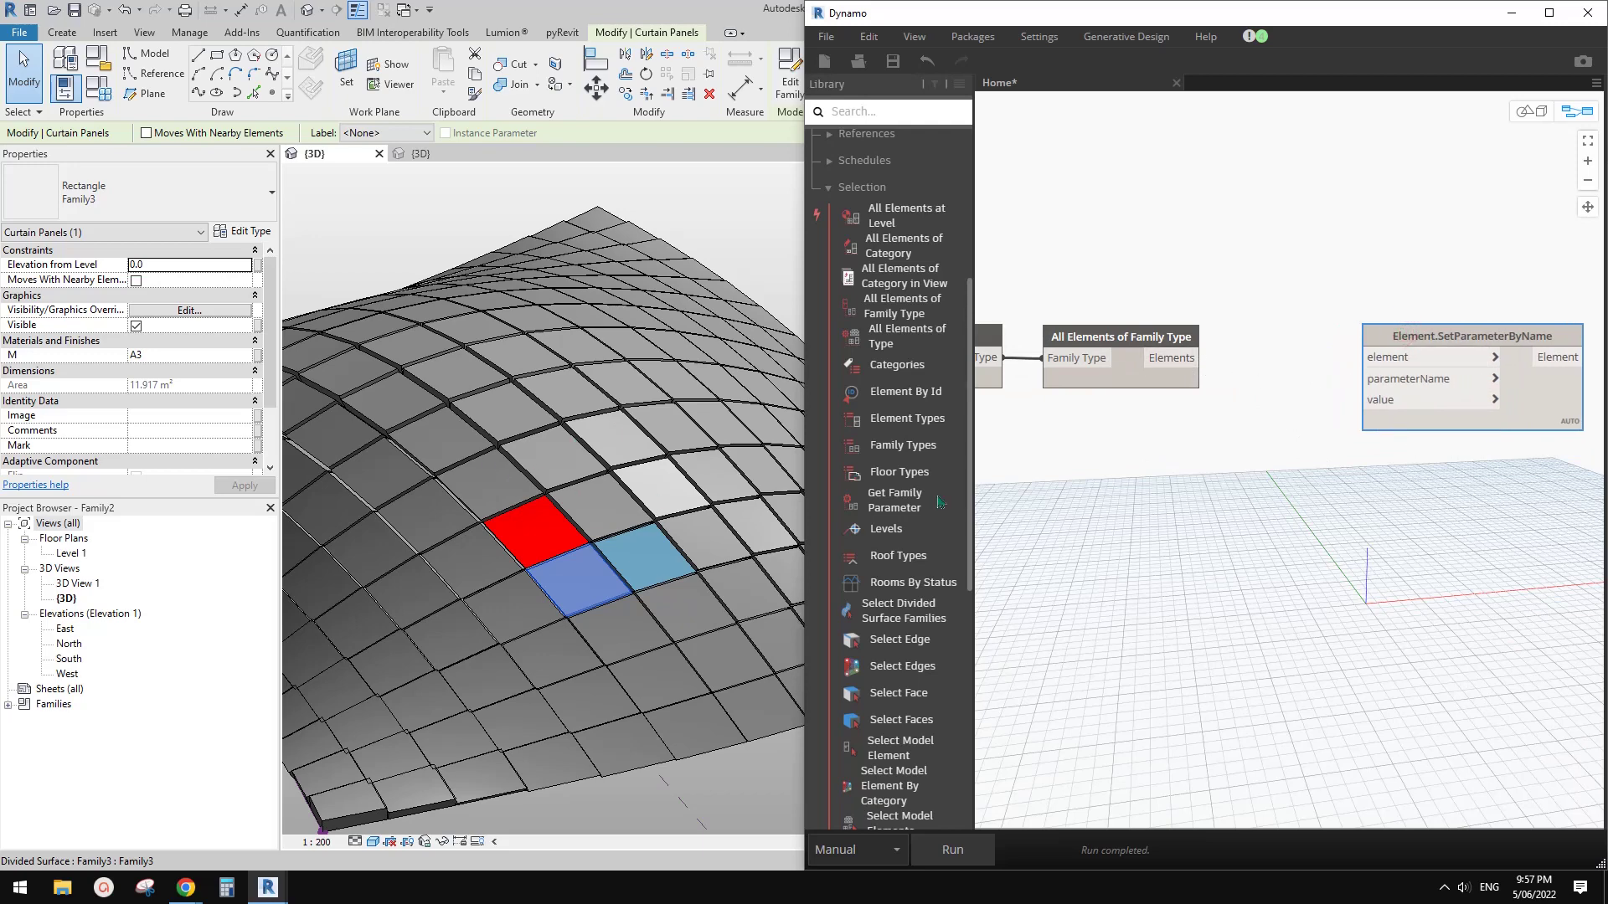
middle_click_drag(1271, 447, 1326, 461)
left_click(1447, 367)
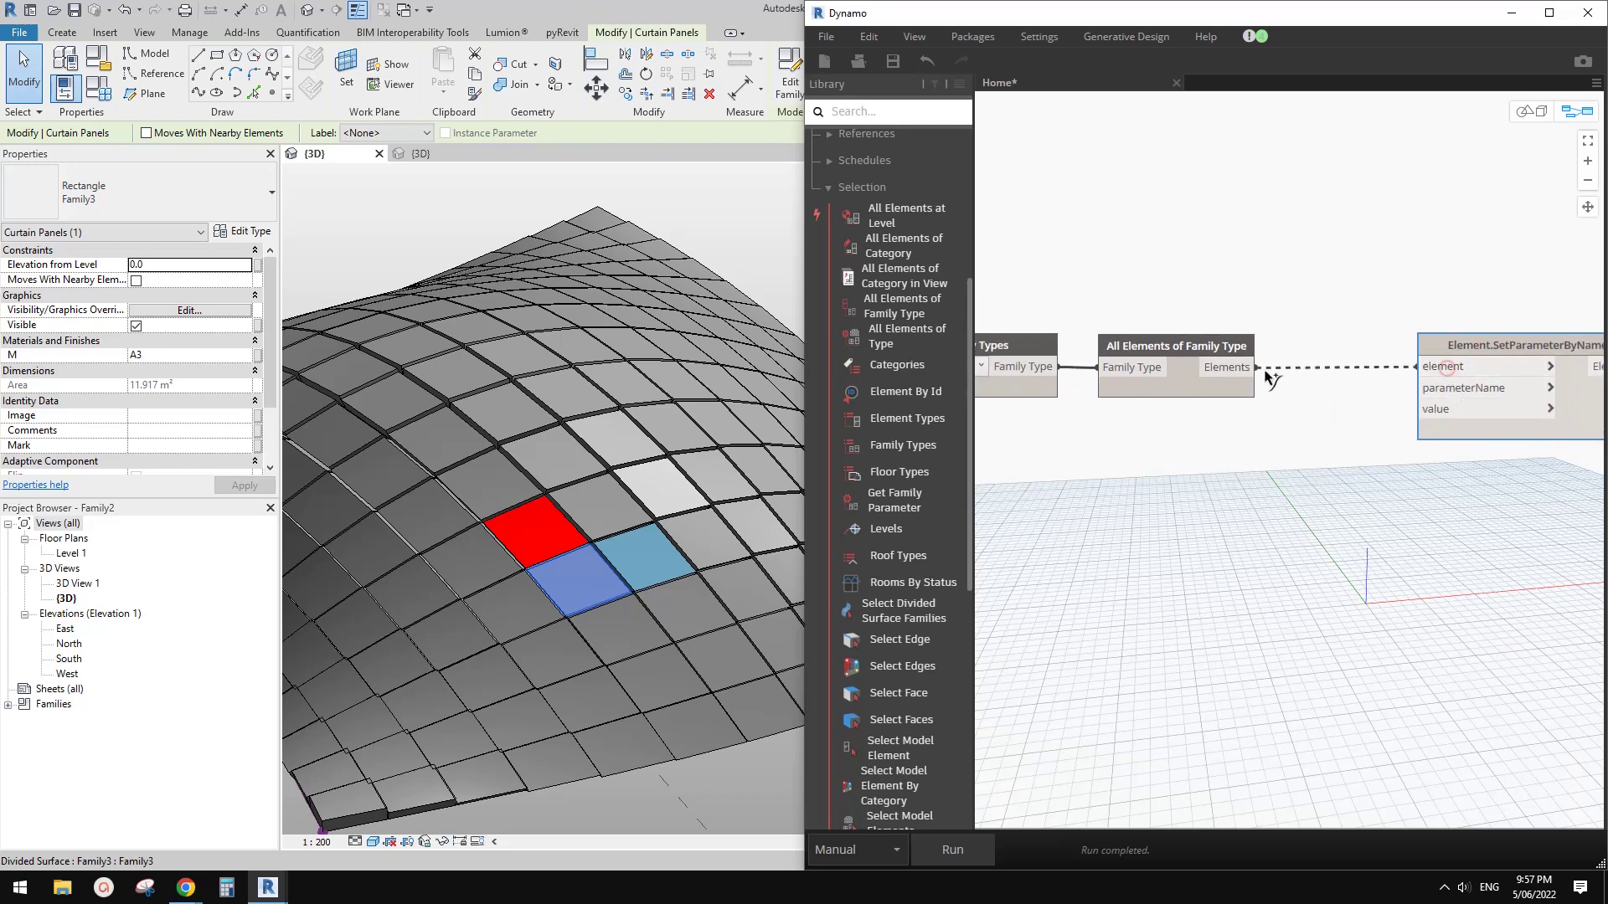
left_click_drag(1270, 379, 1258, 368)
middle_click_drag(1333, 441, 1262, 444)
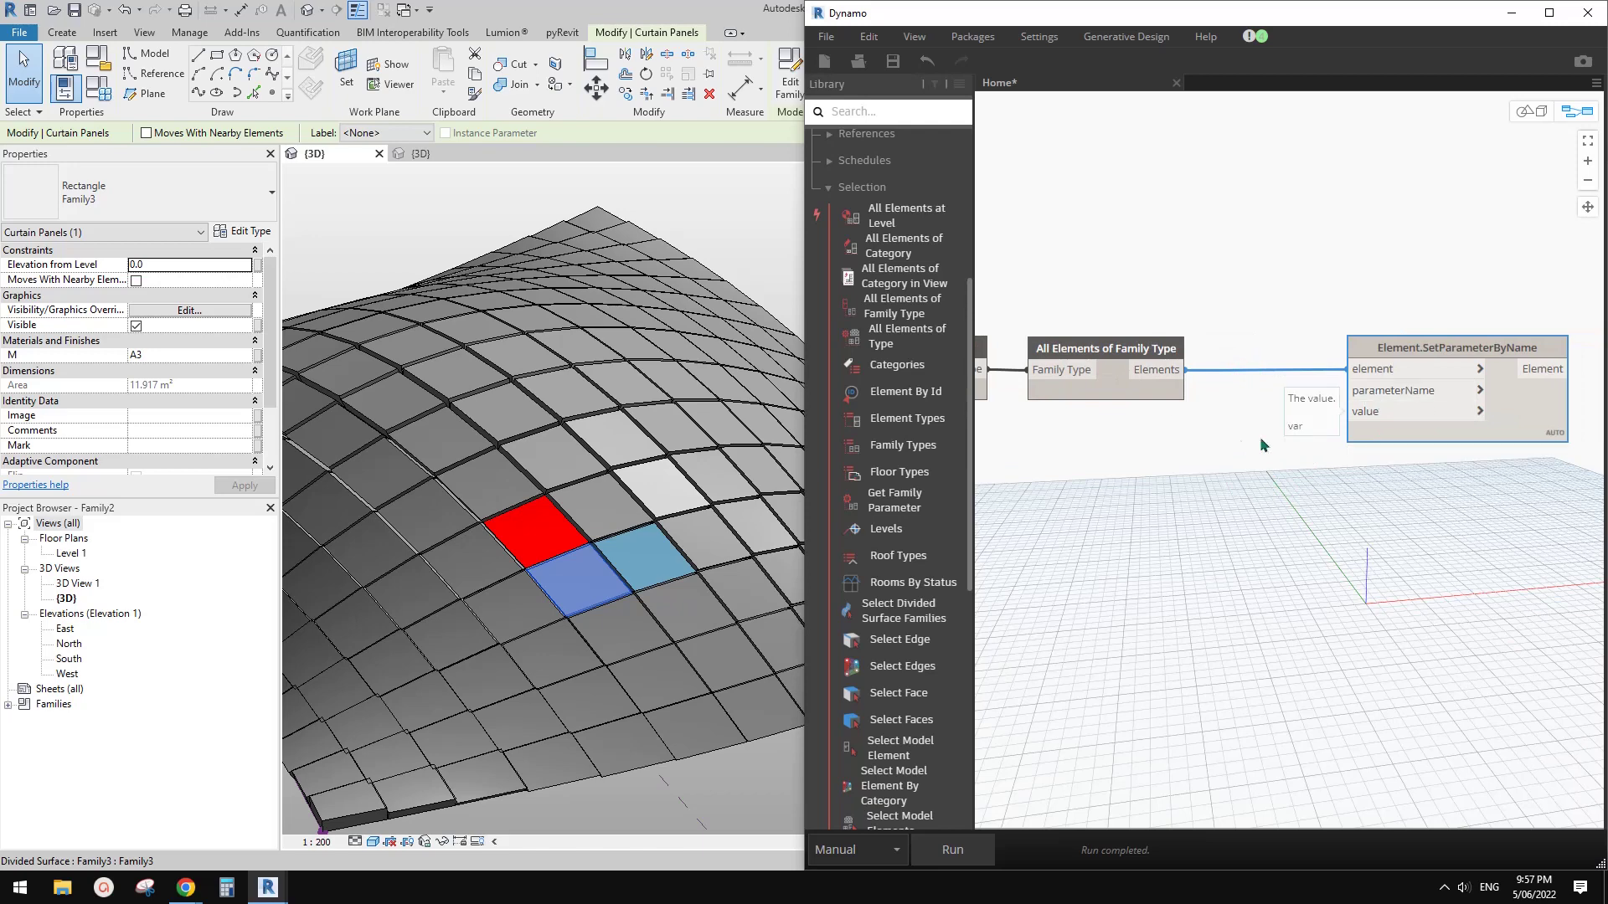
Create a code block containing "M", connect it to the parameterName input, and tidy the positions of both nodes.
double_click(1216, 452)
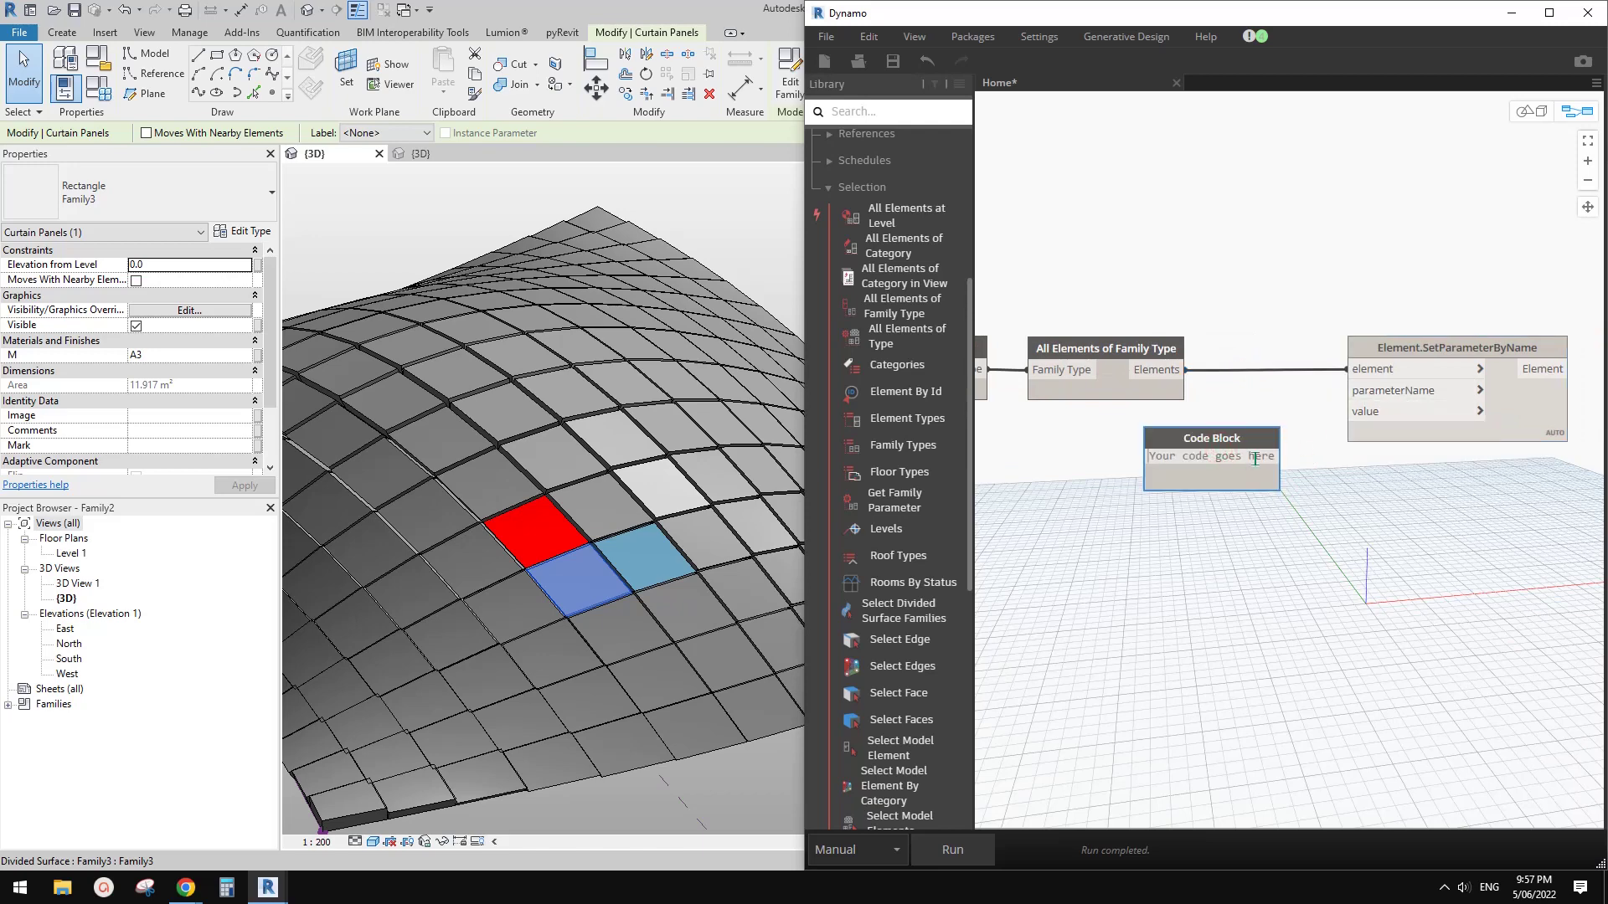
type("\"")
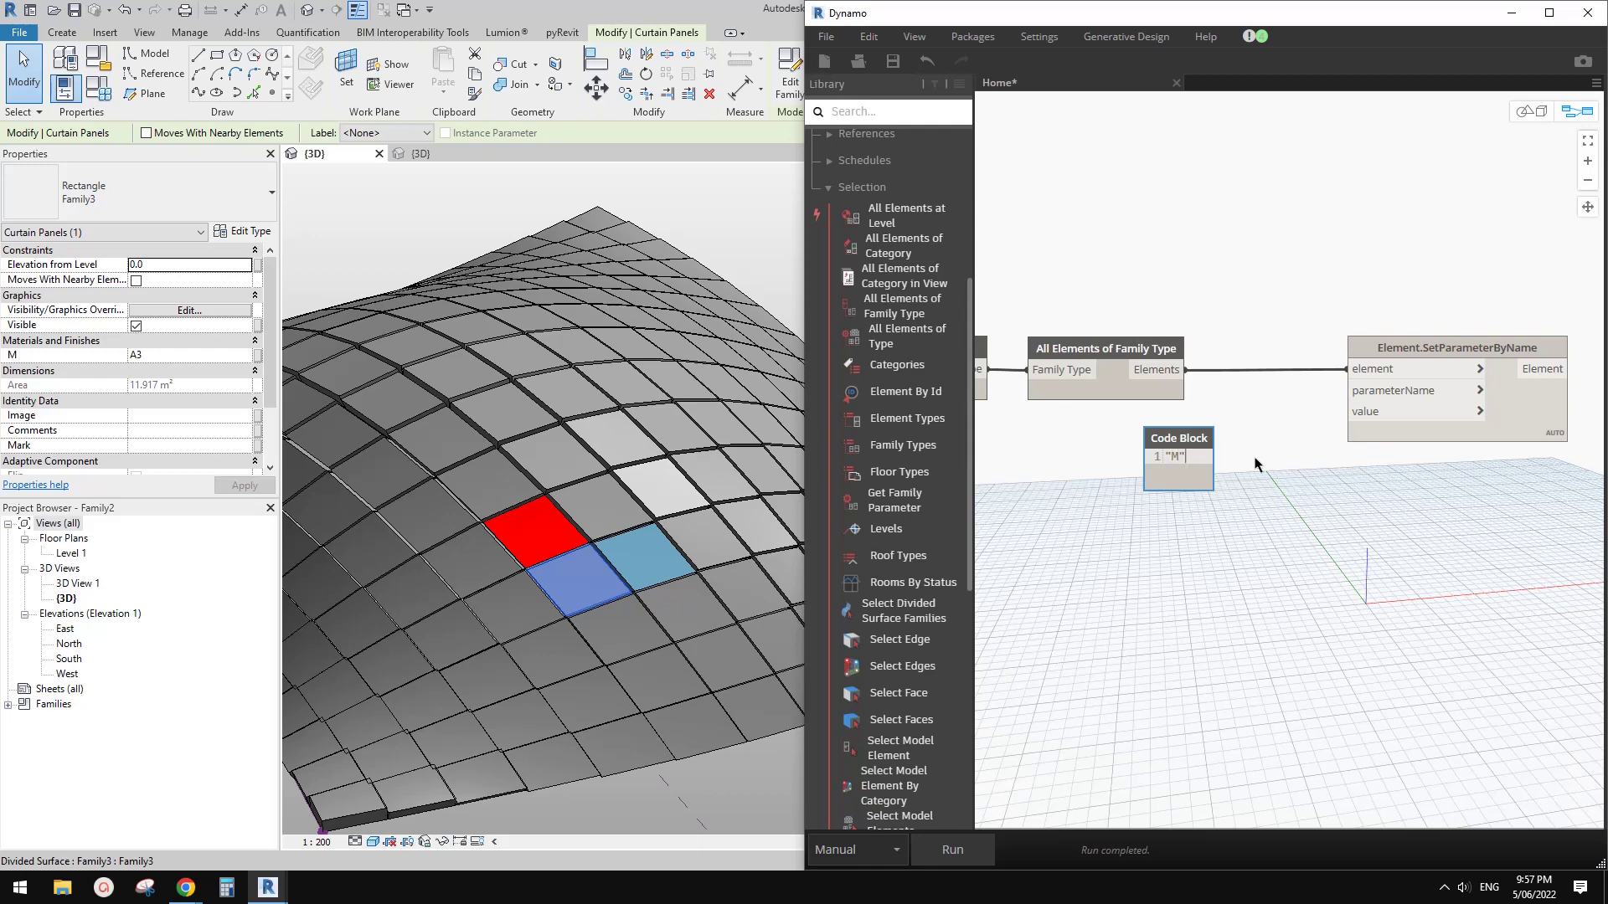
type("M\"")
left_click(1253, 463)
left_click_drag(1207, 457, 1350, 391)
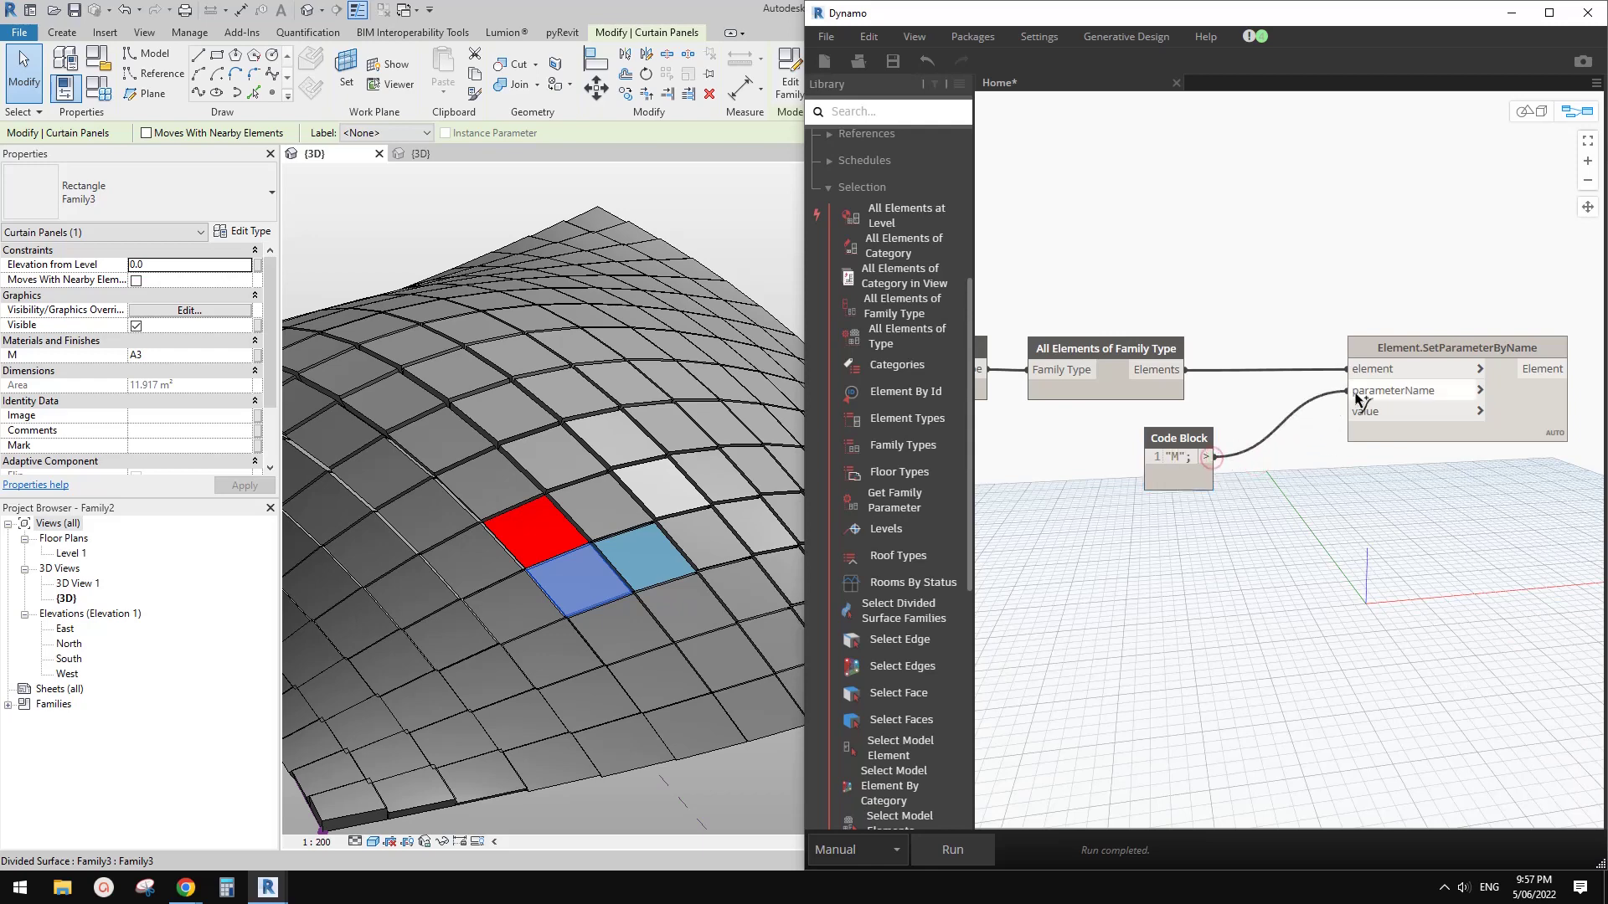
left_click_drag(1199, 438, 1256, 438)
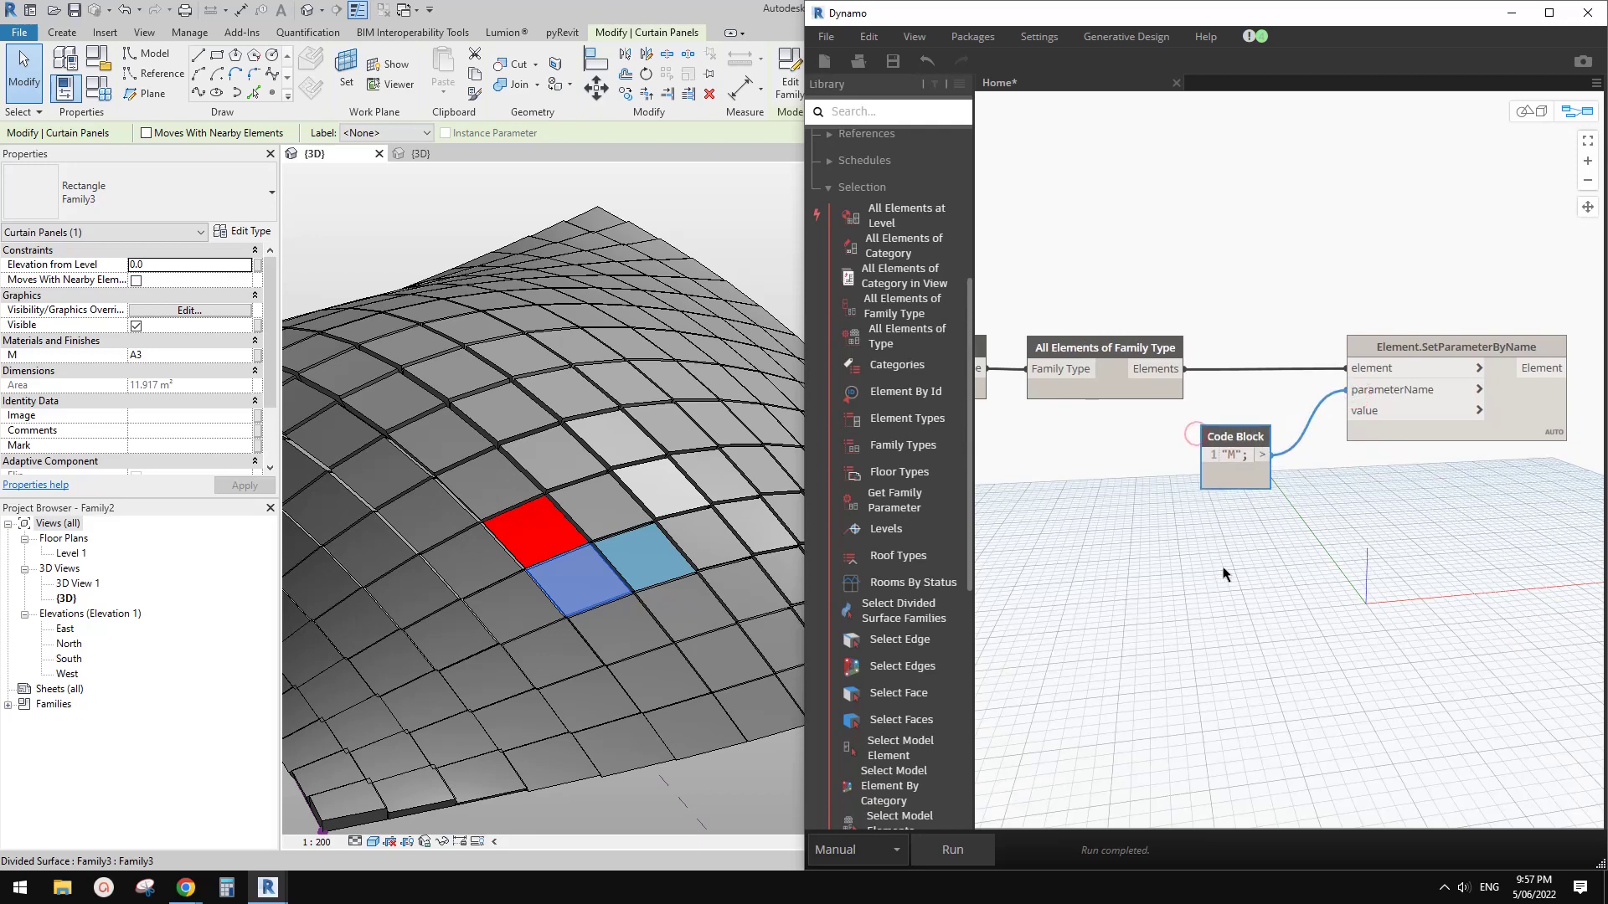
left_click_drag(1434, 348, 1456, 380)
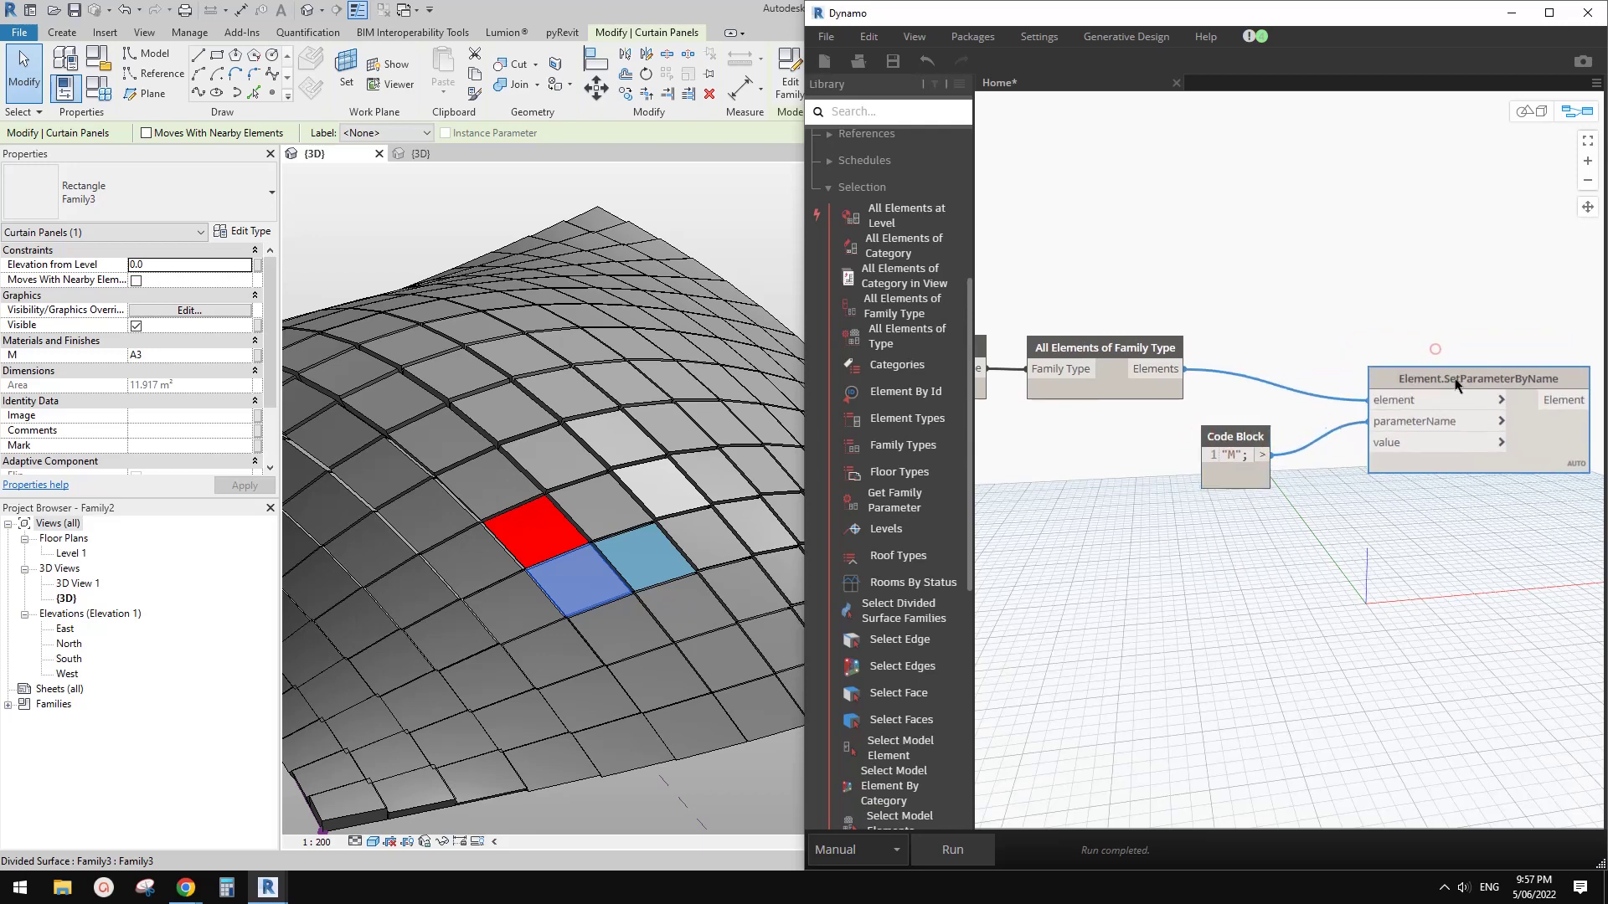
Create a code block containing "A1" below the existing nodes.
middle_click_drag(1275, 598, 1374, 541)
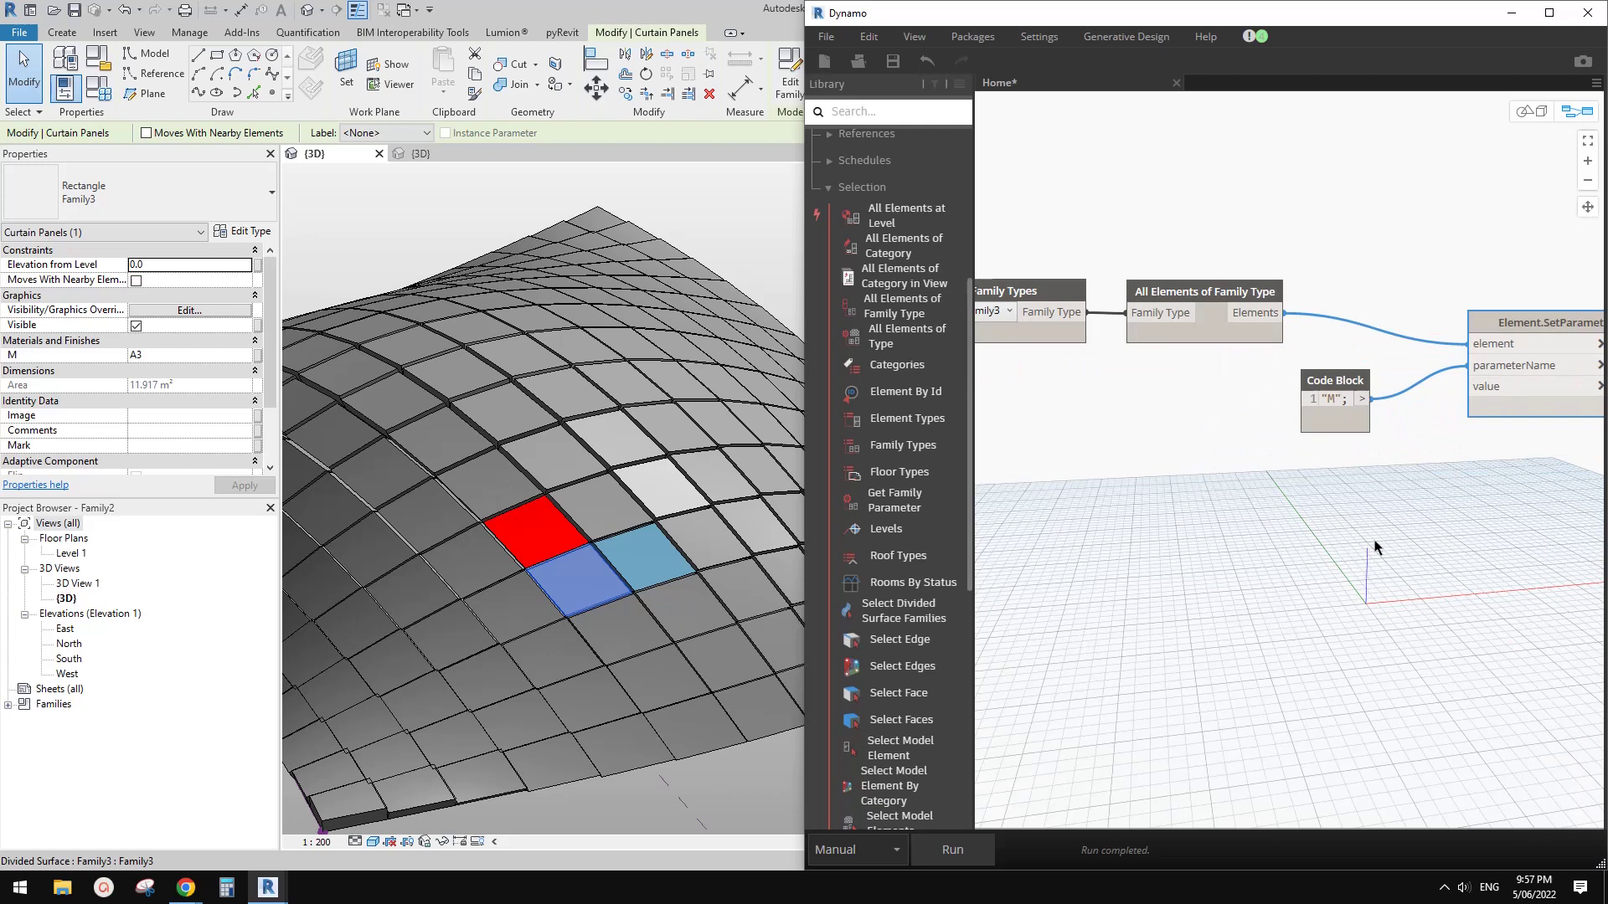
double_click(1247, 518)
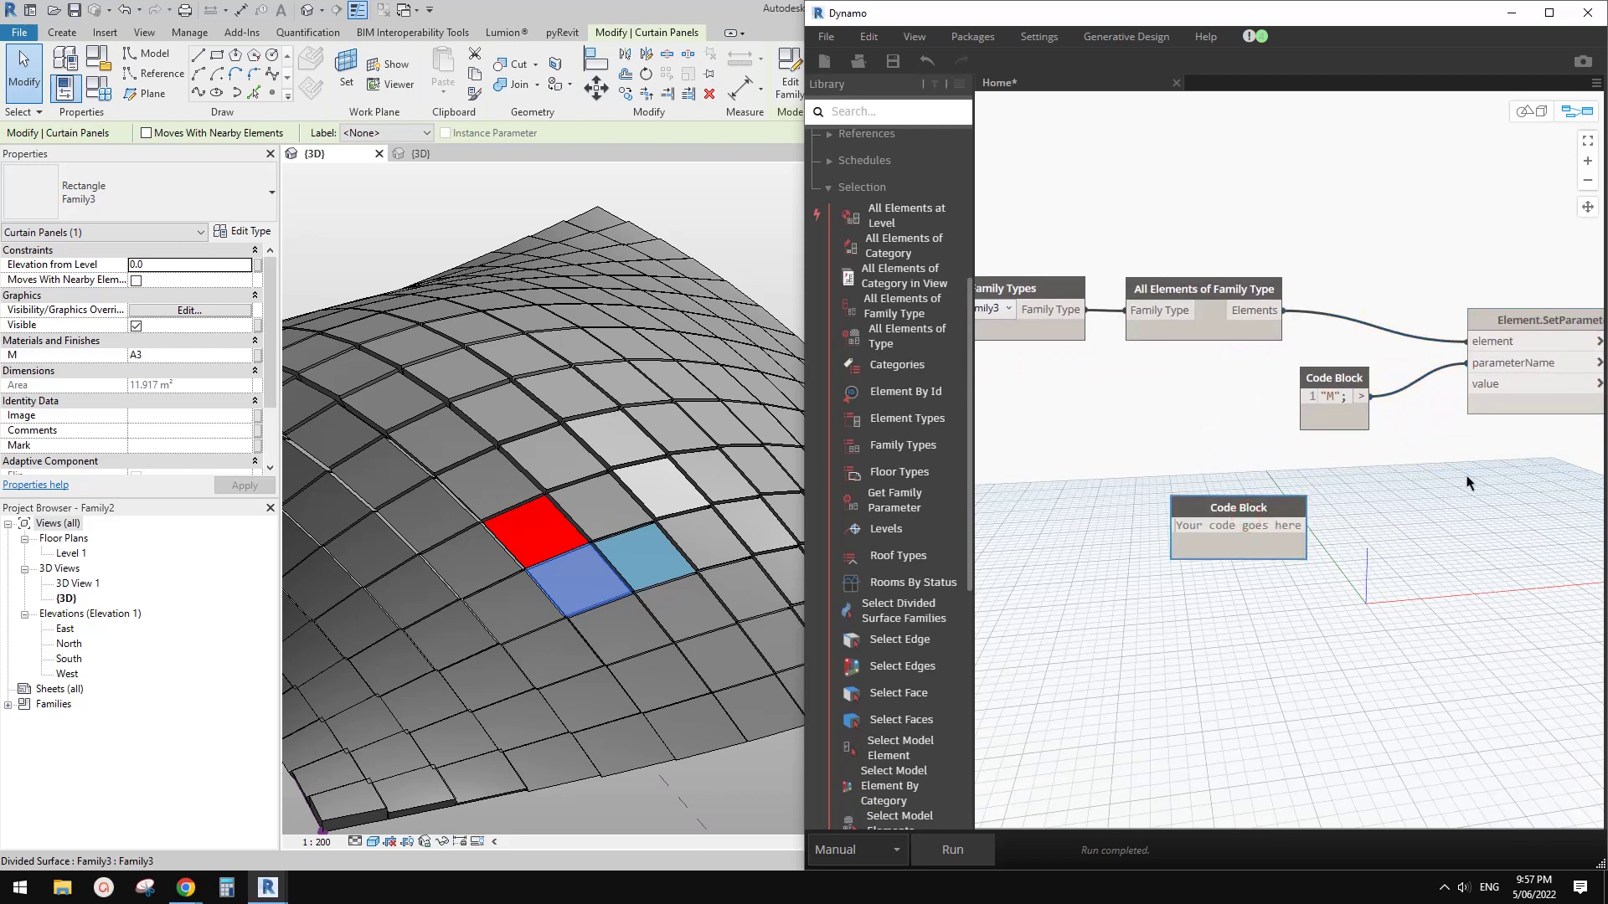
type("A1")
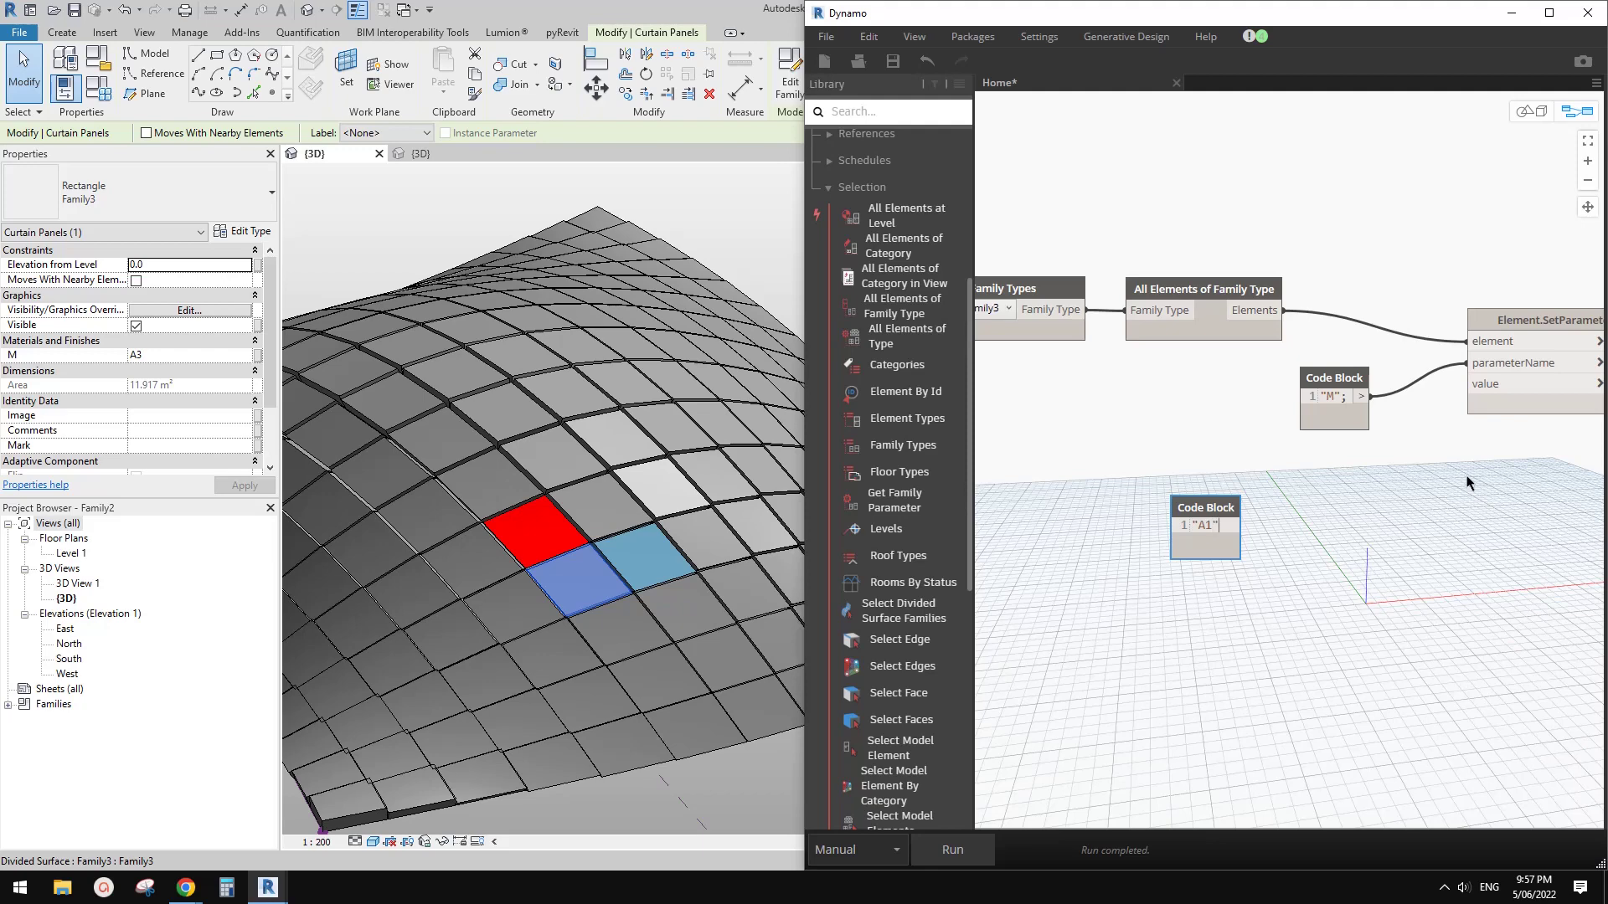
left_click(1330, 508)
middle_click_drag(1261, 586, 1257, 563)
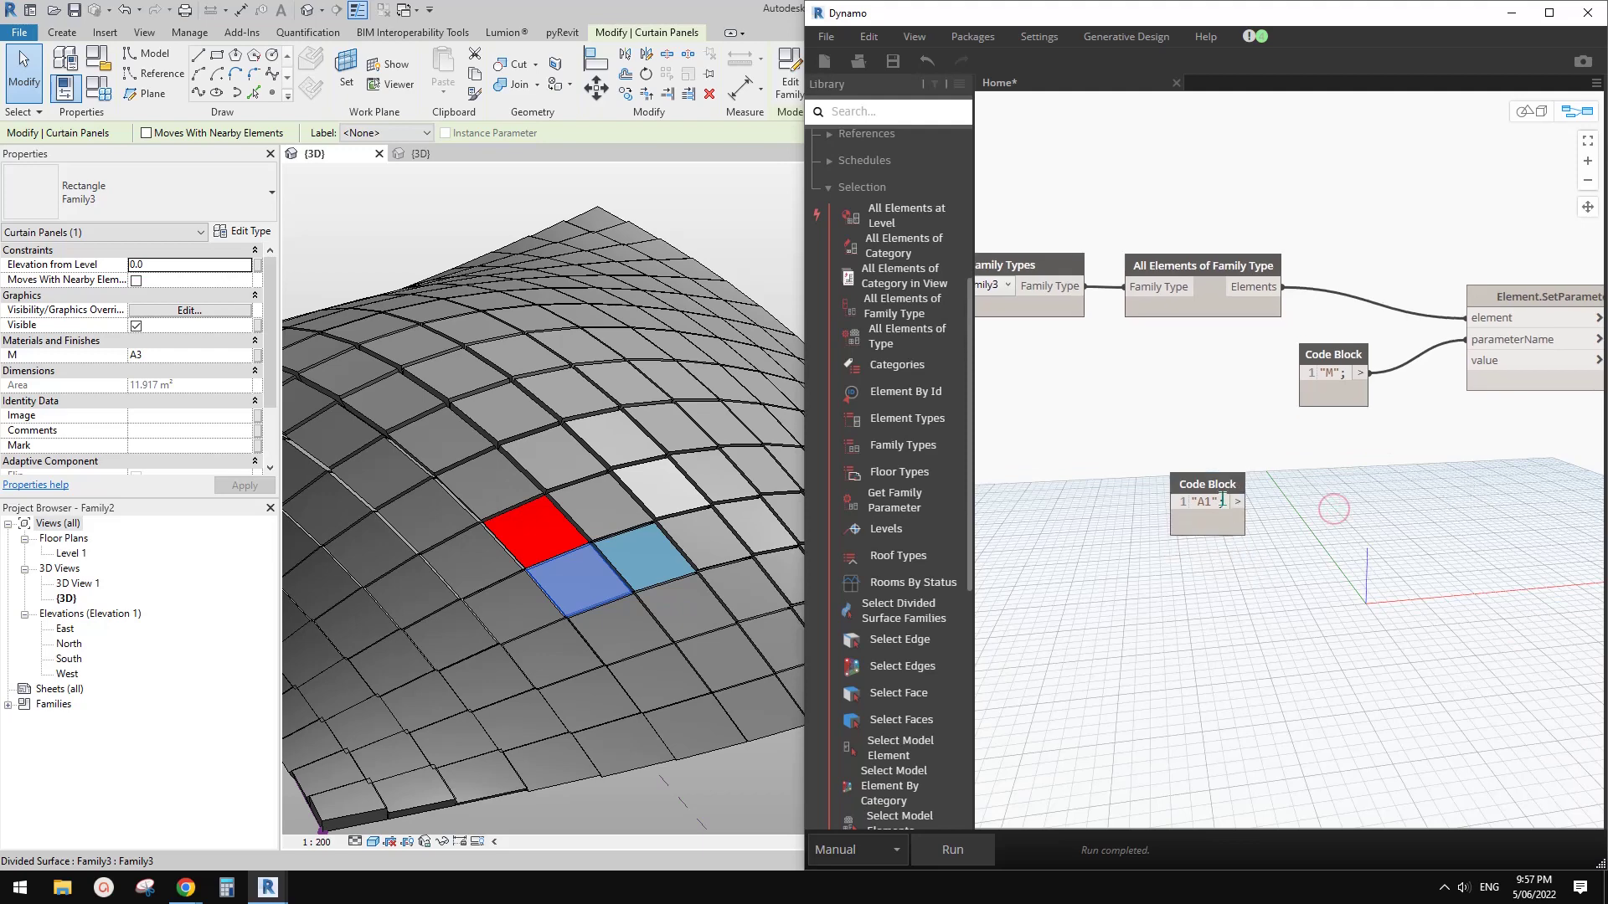
left_click_drag(1215, 485, 1215, 463)
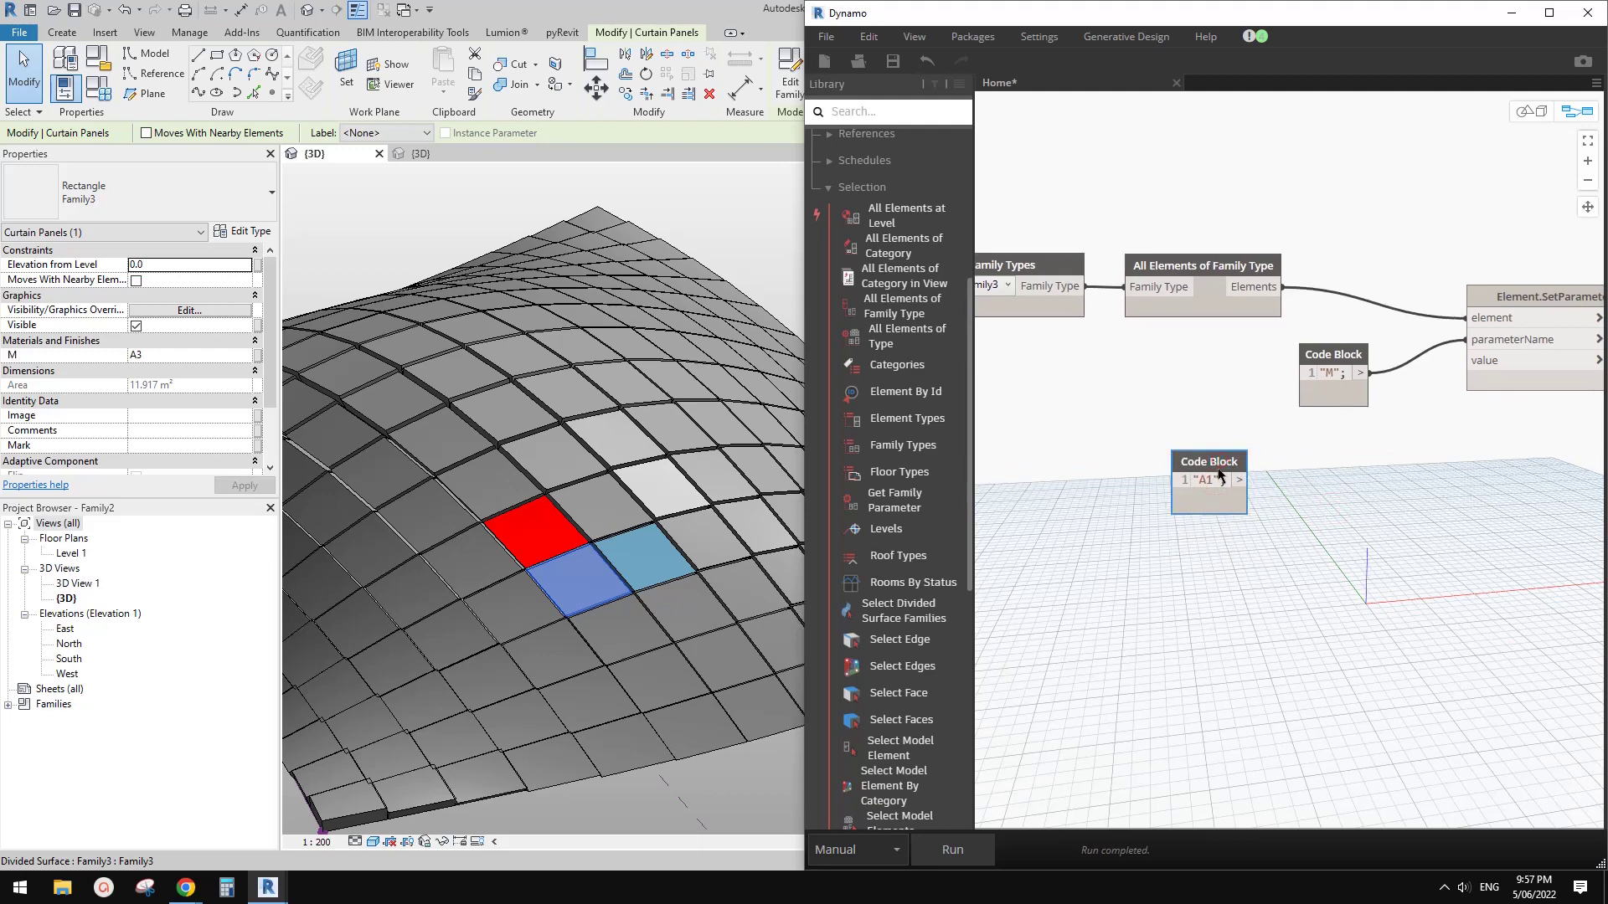
Duplicate the "A1" code block twice and change the copies to "A2" and "A3".
middle_click_drag(1223, 493, 1235, 472)
key("ctrl+v")
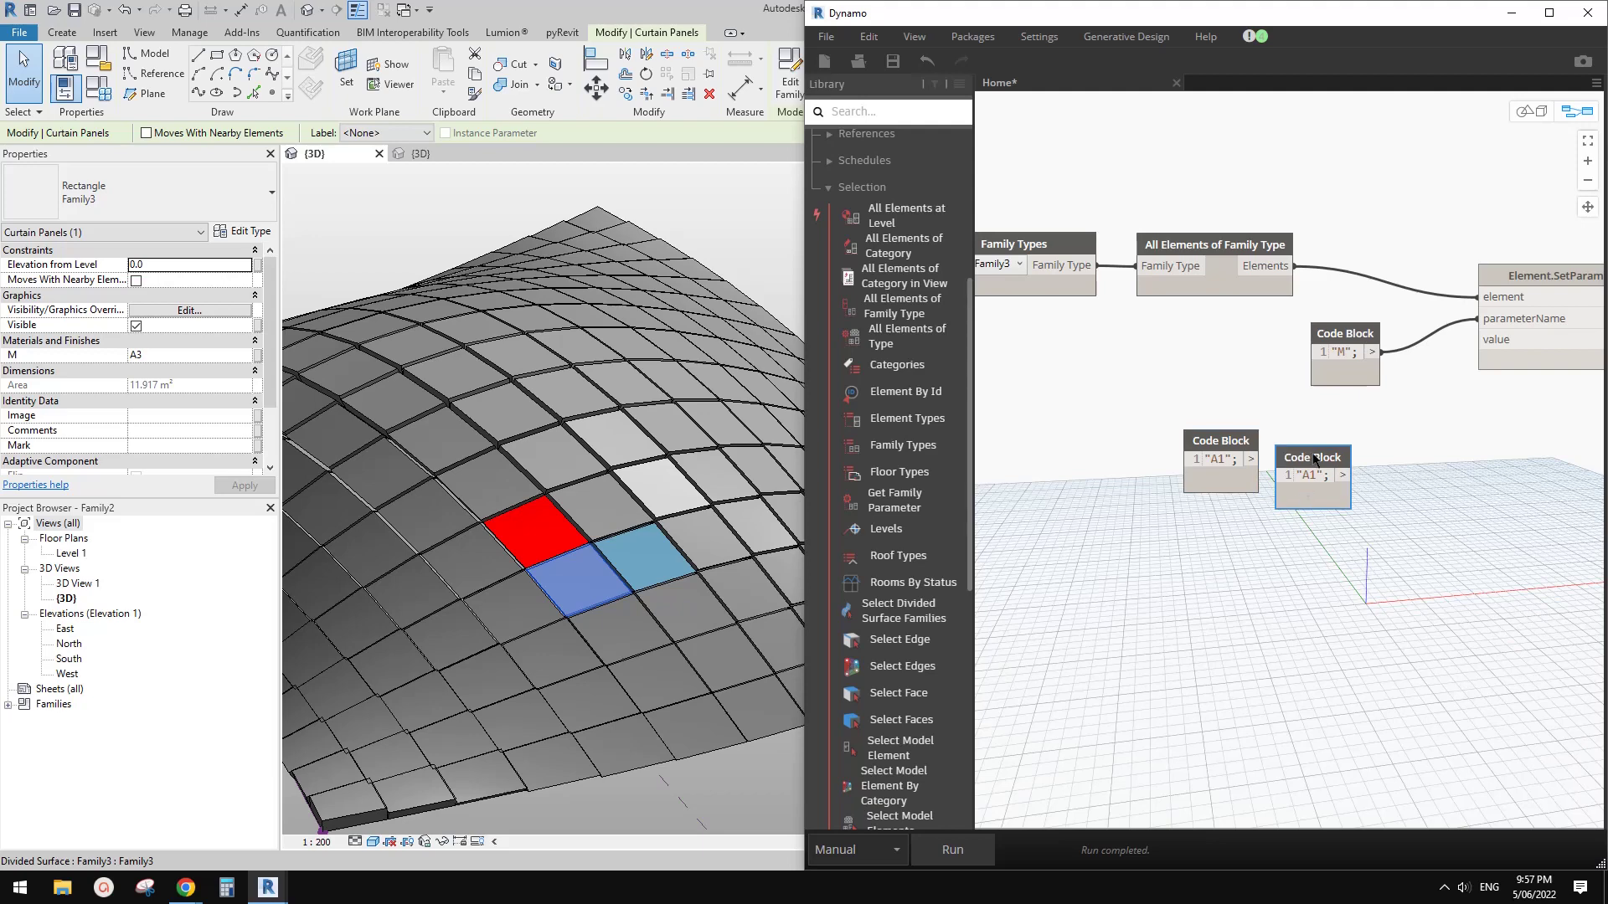
left_click_drag(1313, 456, 1238, 607)
type("2")
key("ctrl+c")
key("ctrl+v")
double_click(1258, 632)
type("3")
left_click(1332, 624)
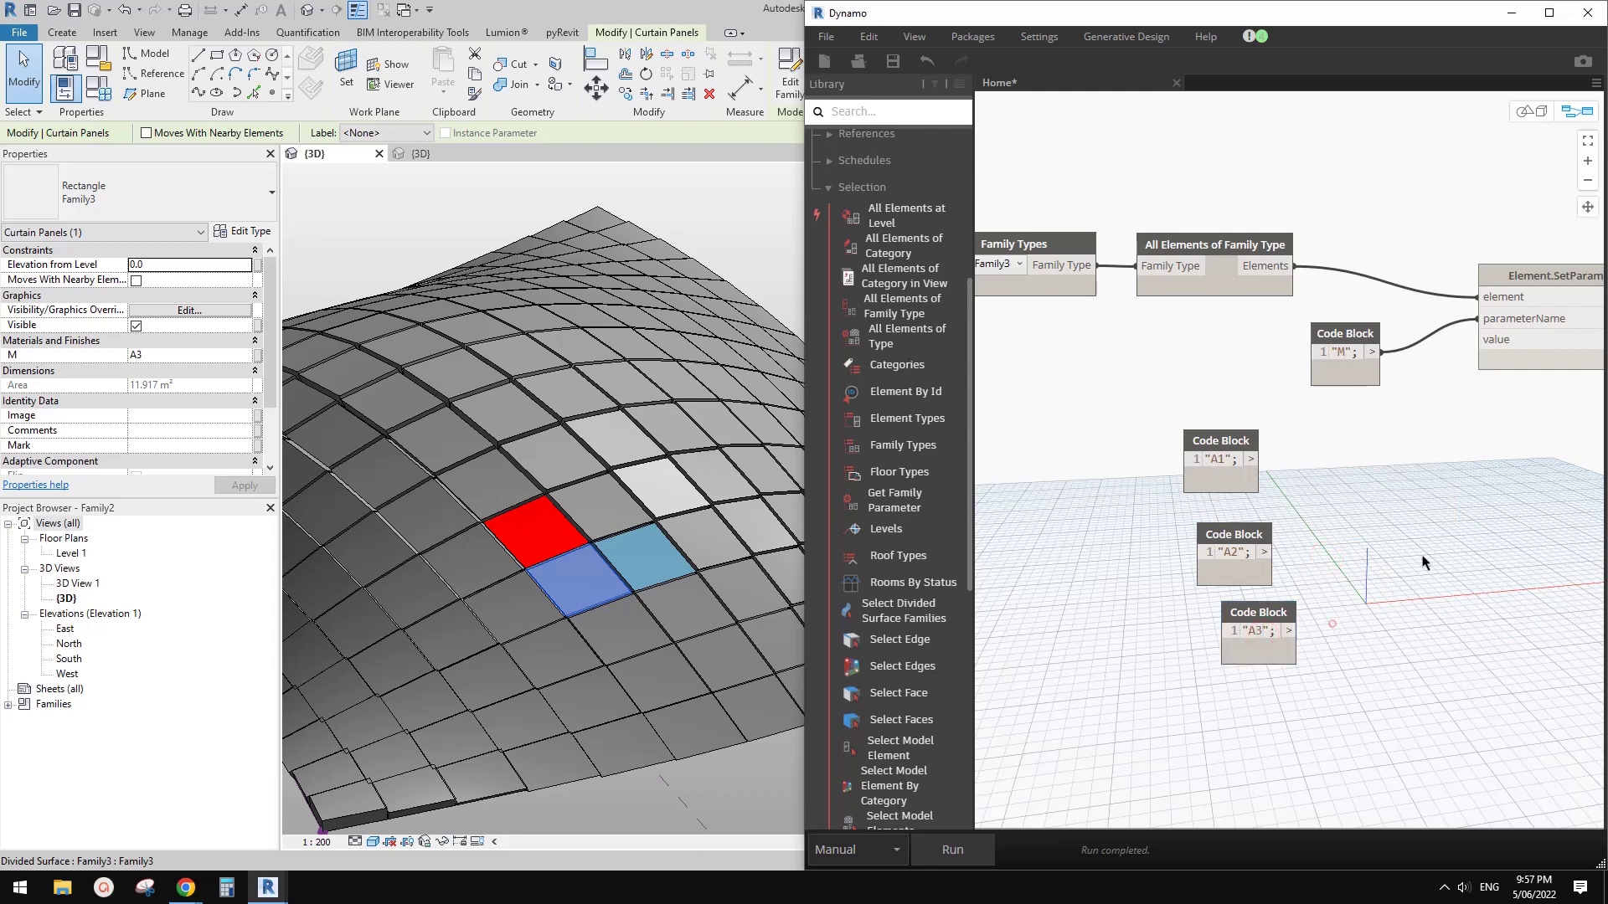
Arrange the A1, A2 and A3 code blocks in an evenly spaced vertical column.
middle_click_drag(1424, 559, 1405, 567)
left_click_drag(1258, 625, 1245, 638)
left_click_drag(1224, 549, 1229, 546)
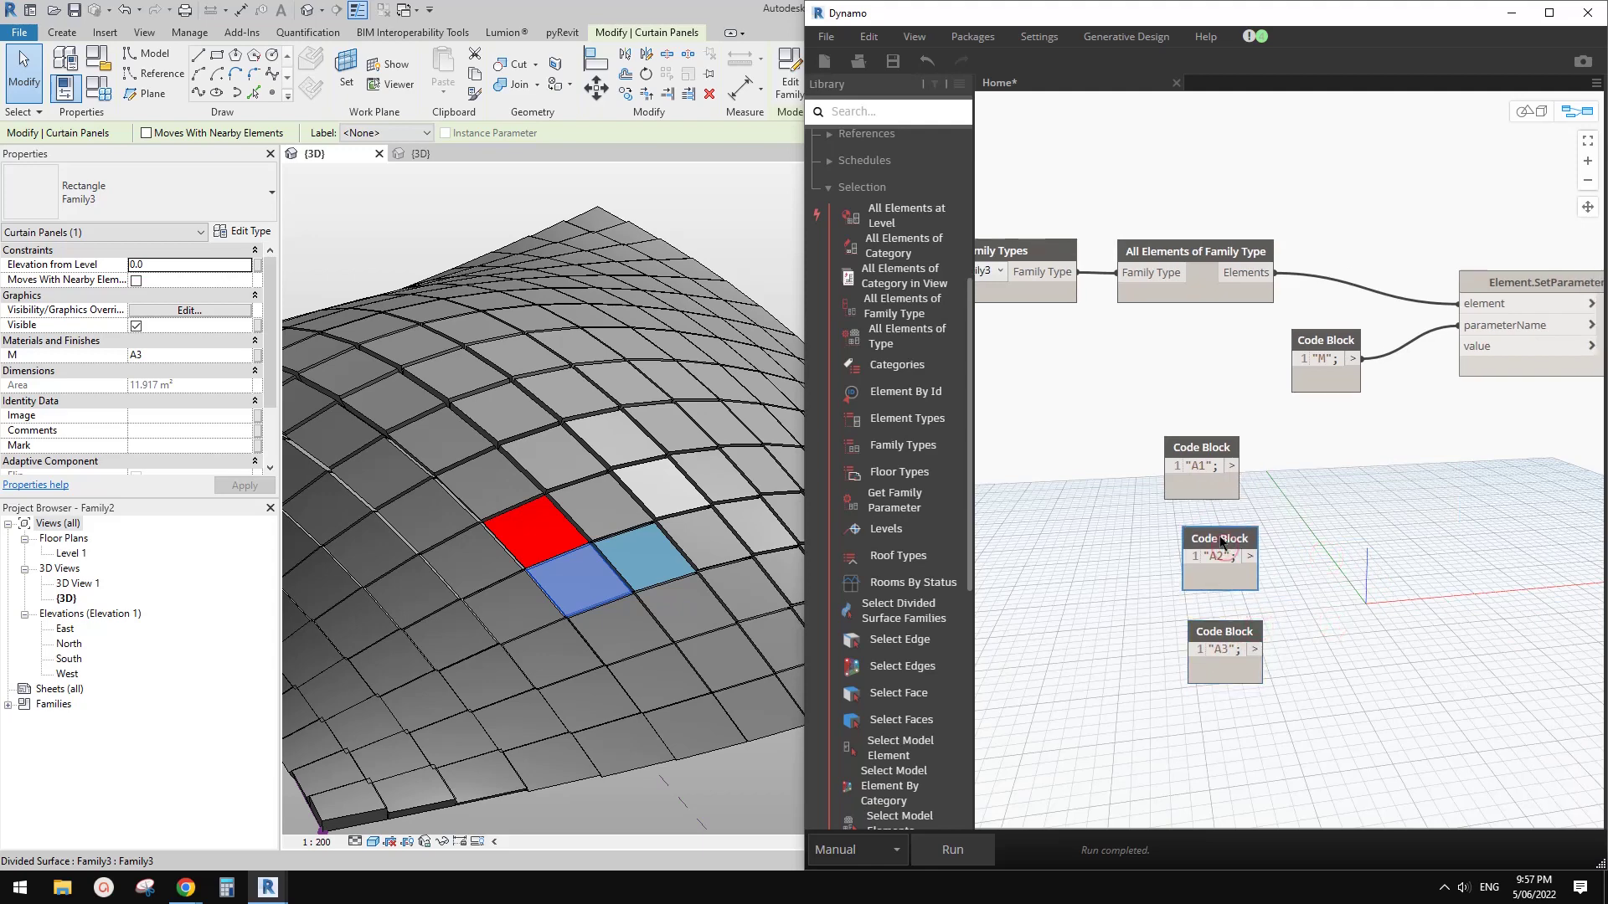
mouse_move(1224, 584)
left_click_drag(1230, 639, 1231, 631)
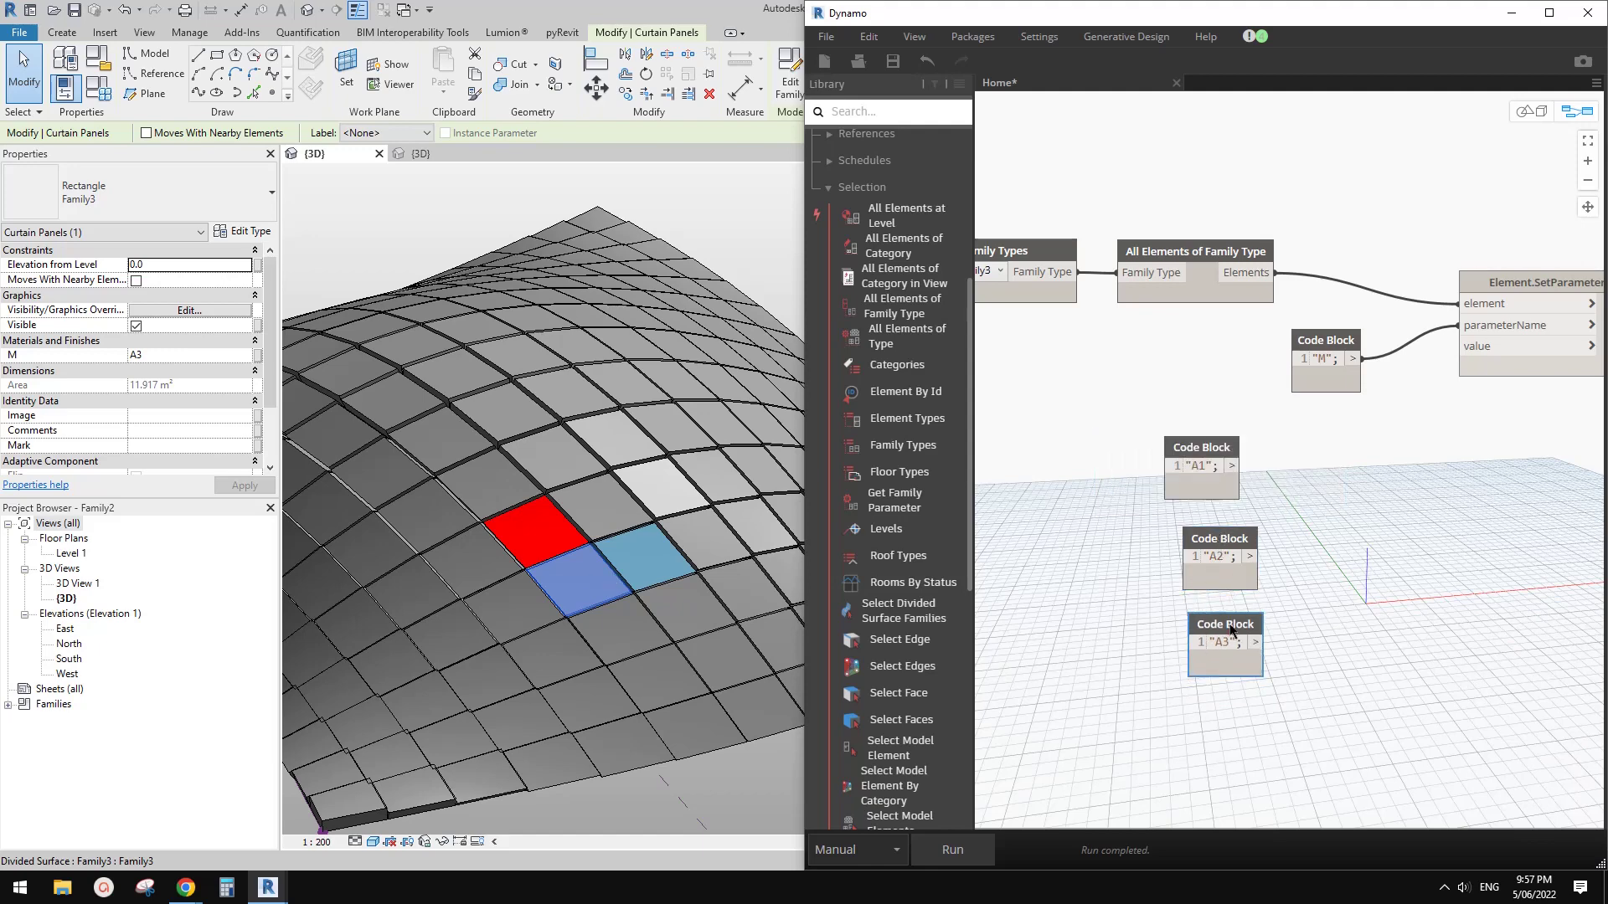
left_click_drag(1214, 453, 1221, 452)
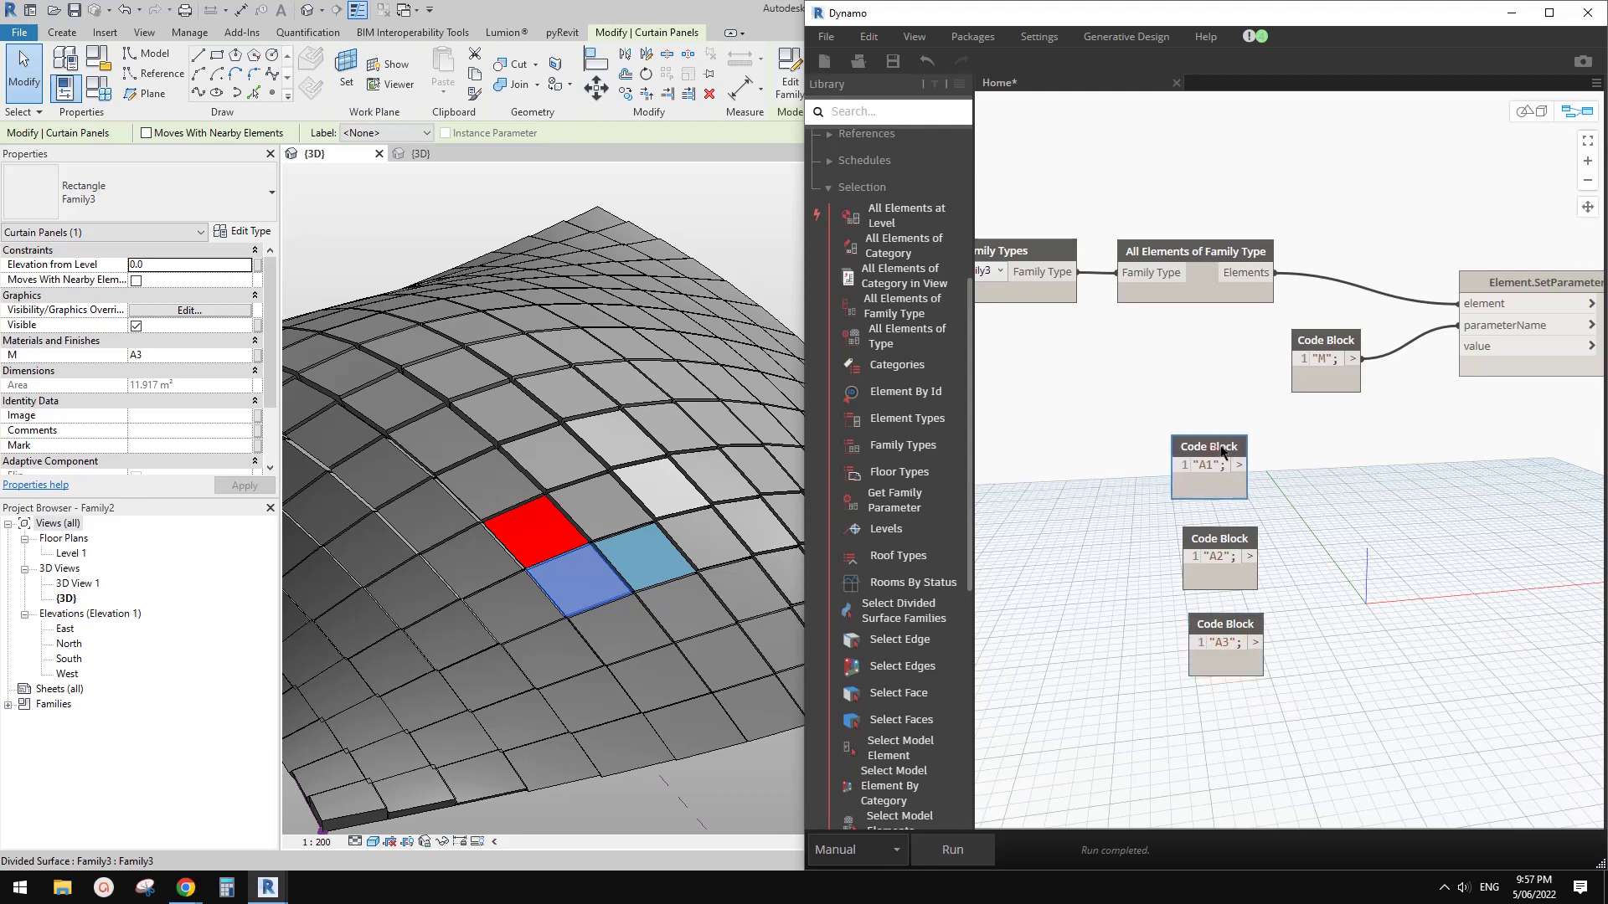
scroll(1329, 531, "up", 2)
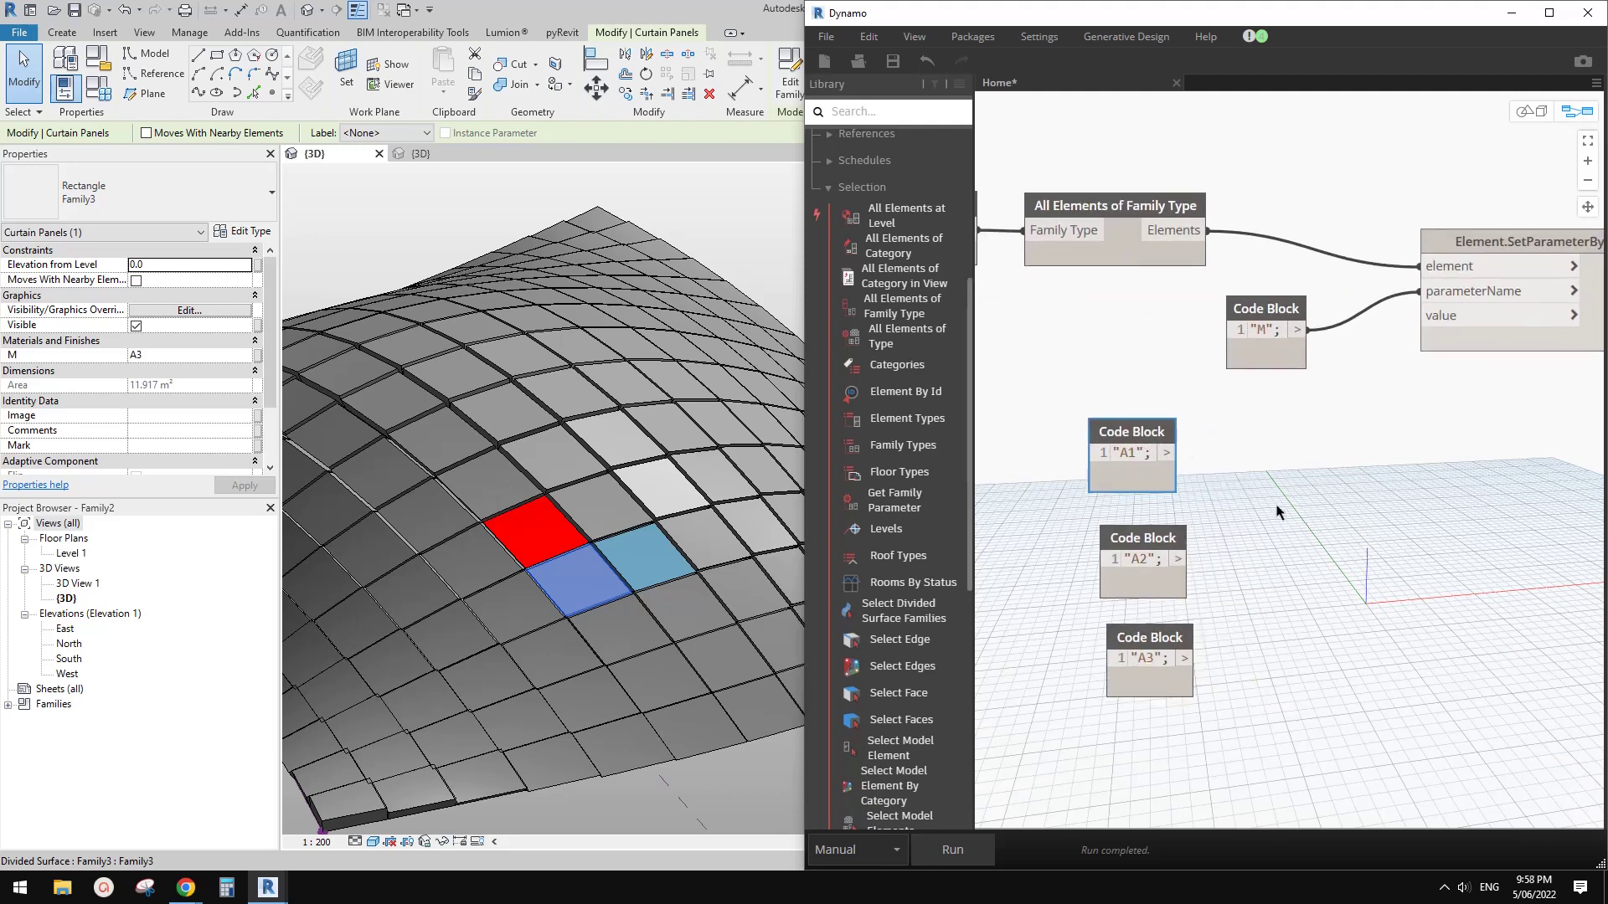
Add a Material.ByName node beside the A1 code block and connect "A1" to its name input.
right_click(1290, 511)
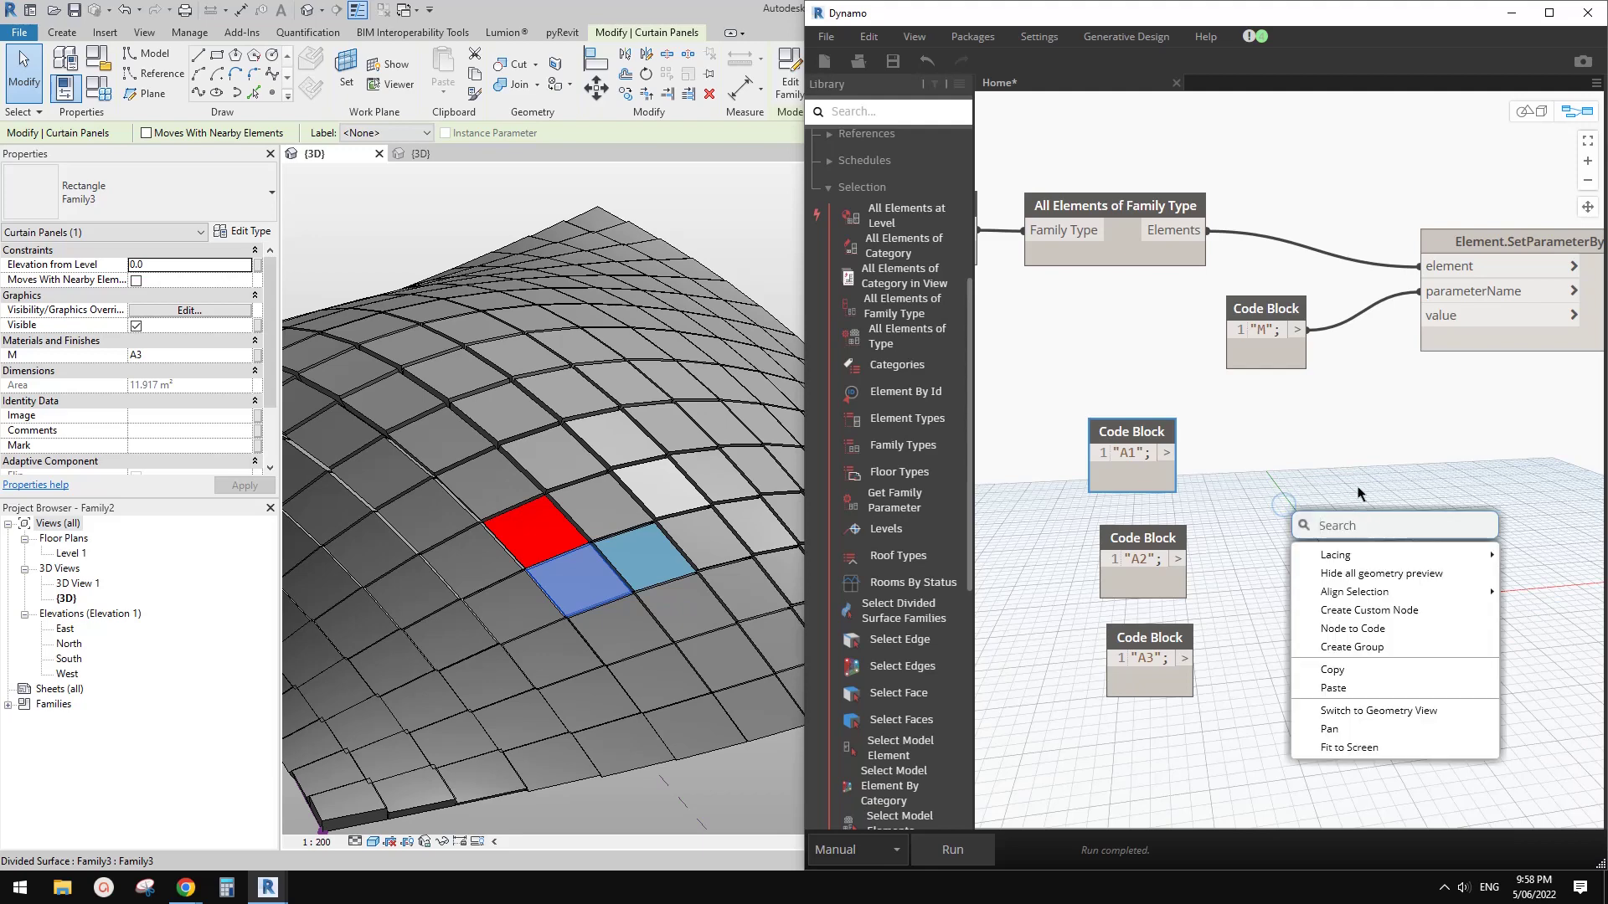
type("M")
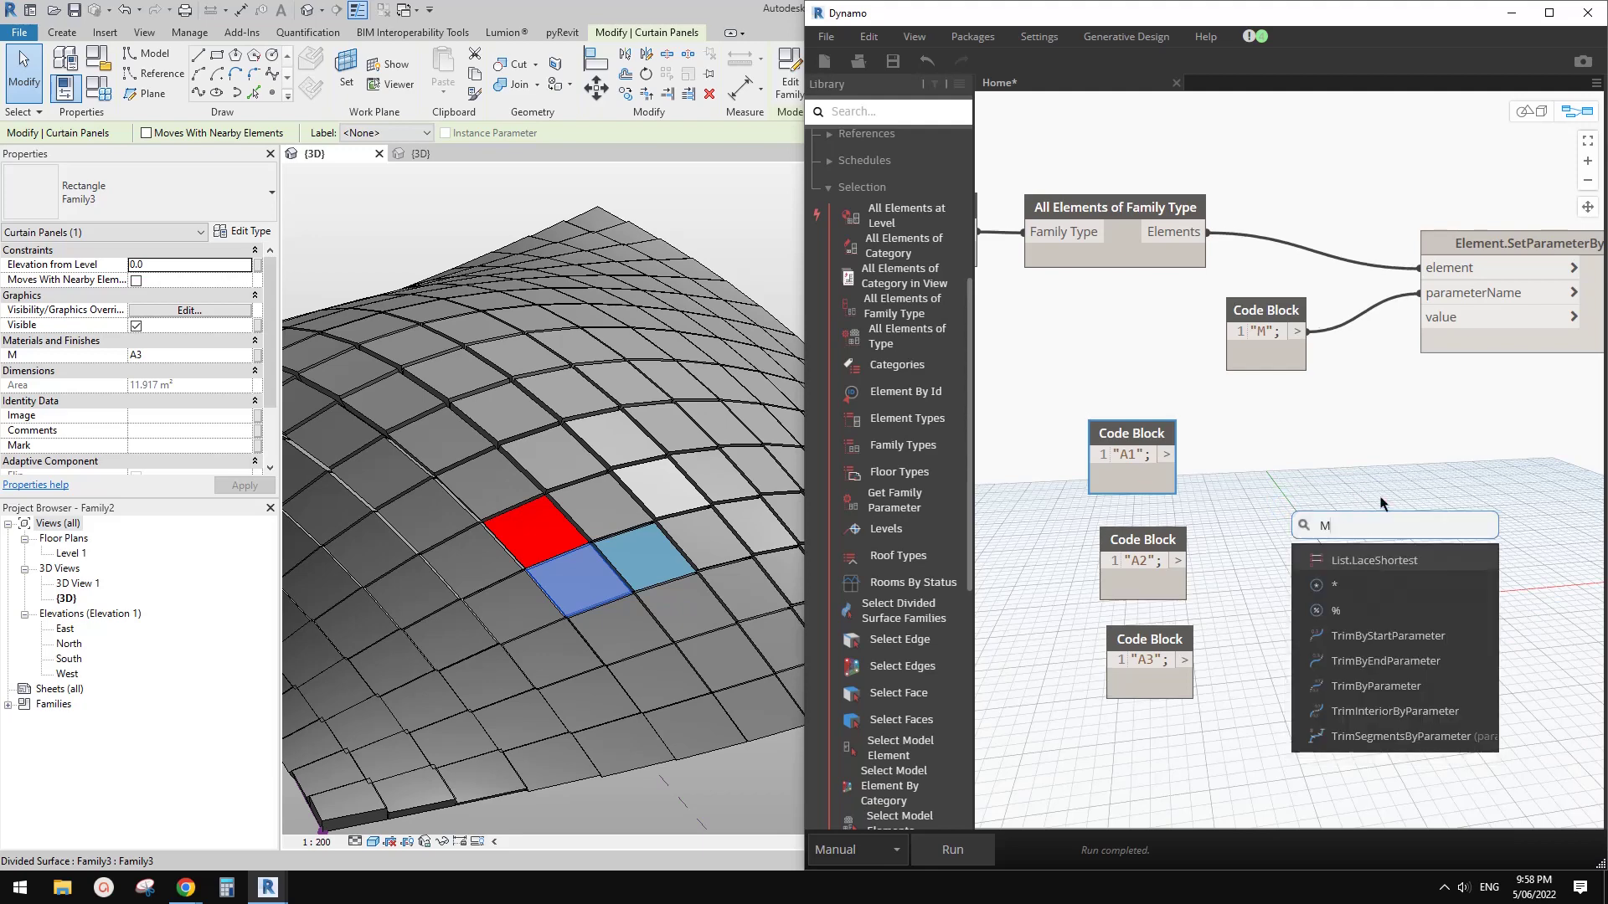
type("AT")
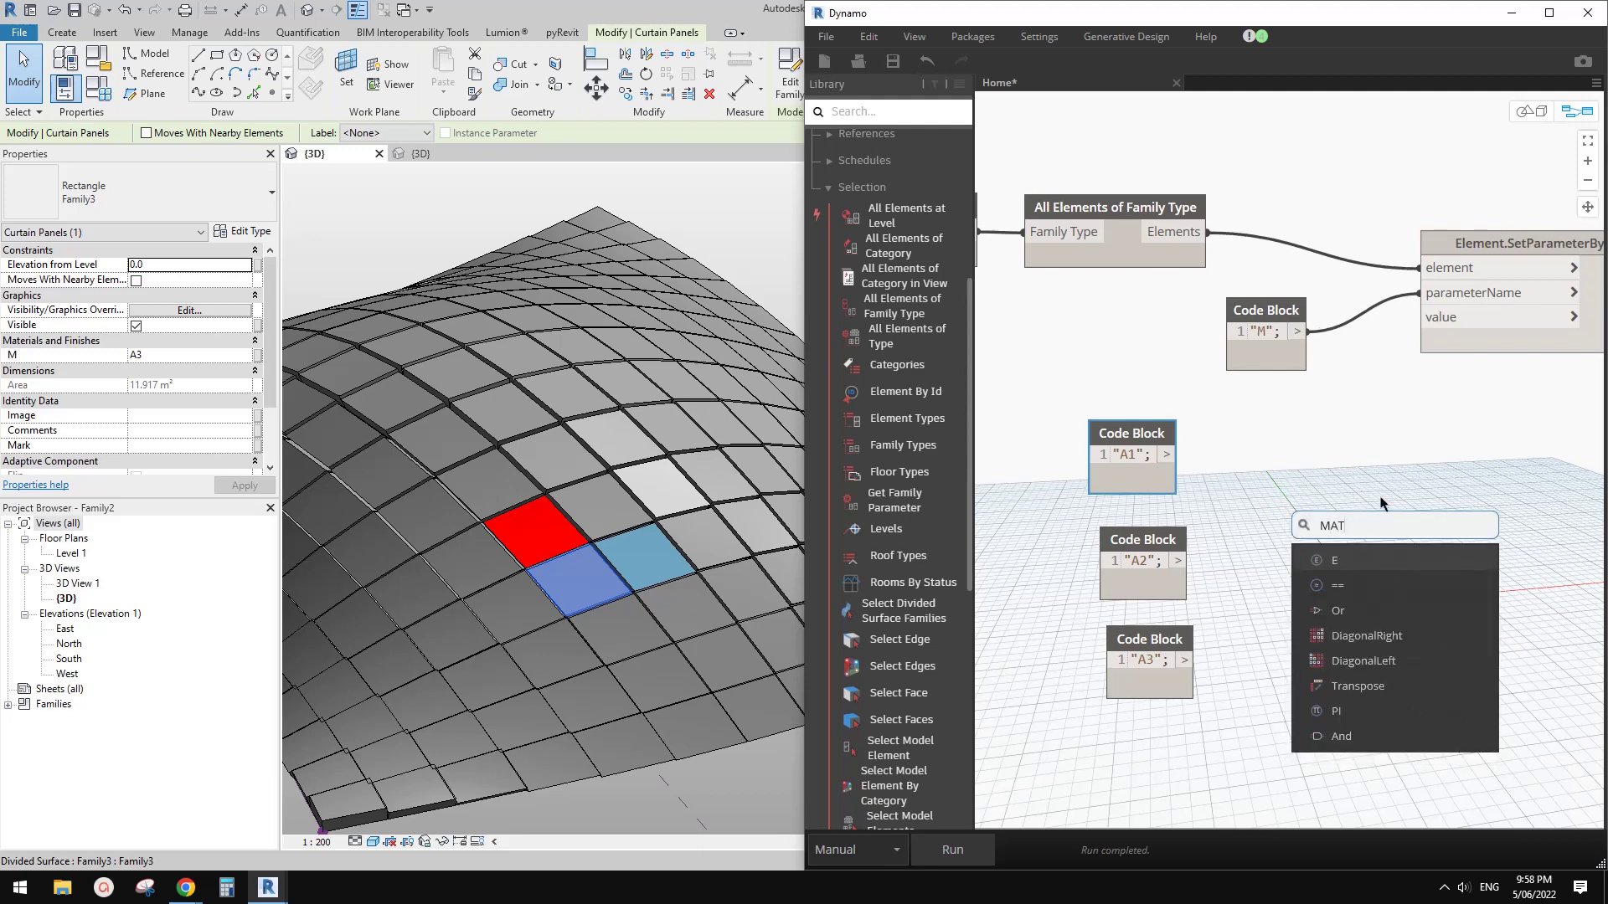
type("ERIALNAME")
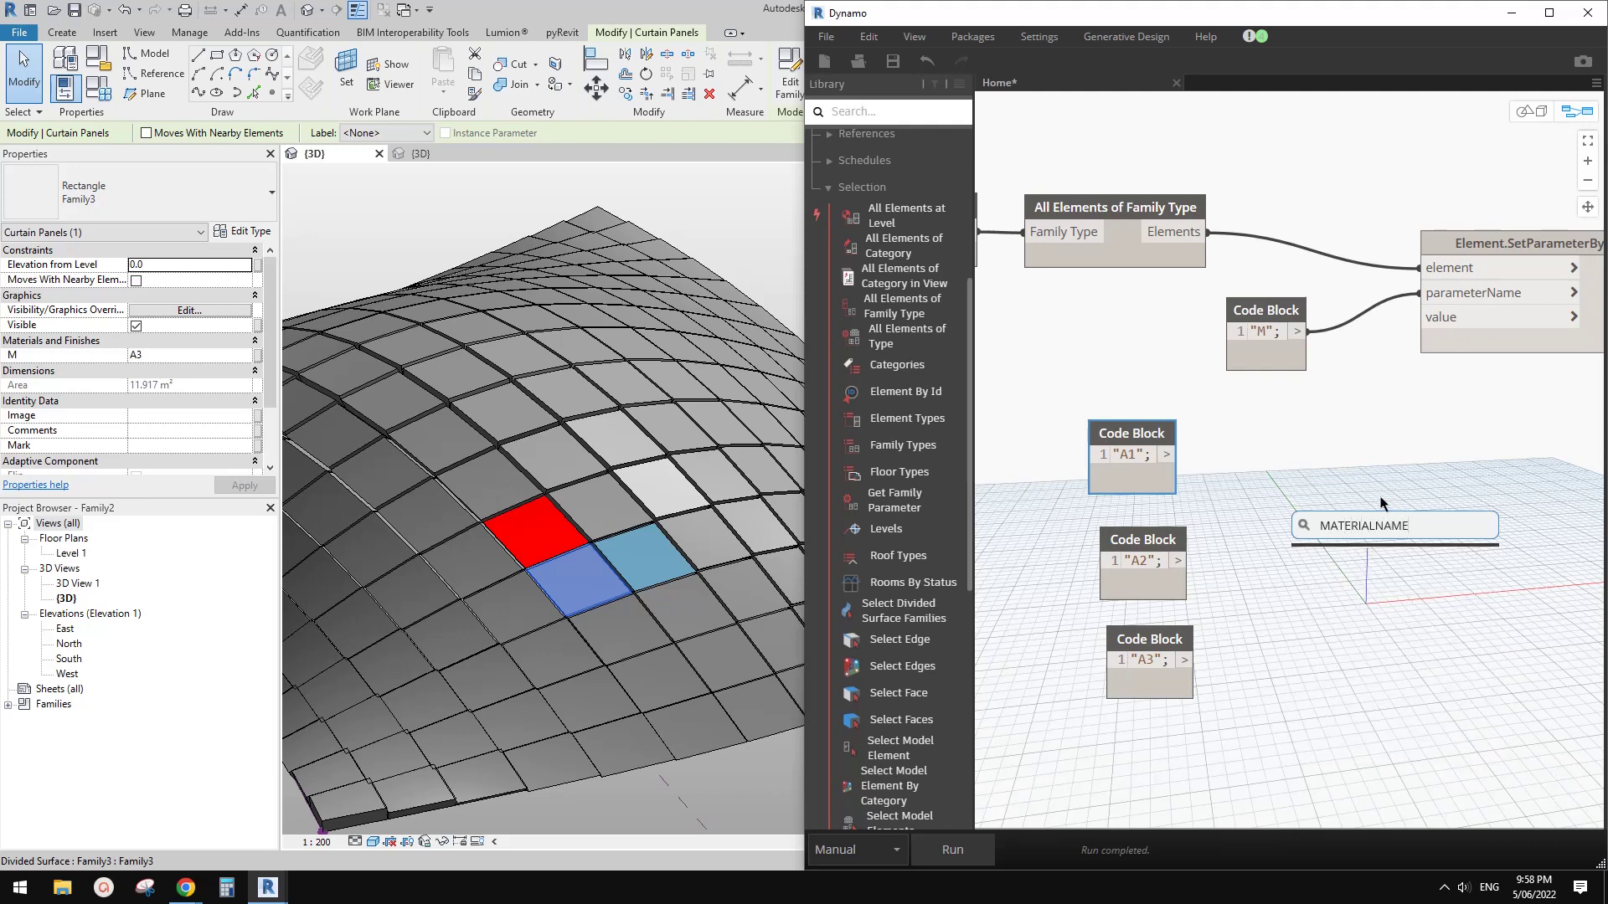
key("BackSpace")
key("BackSpace")
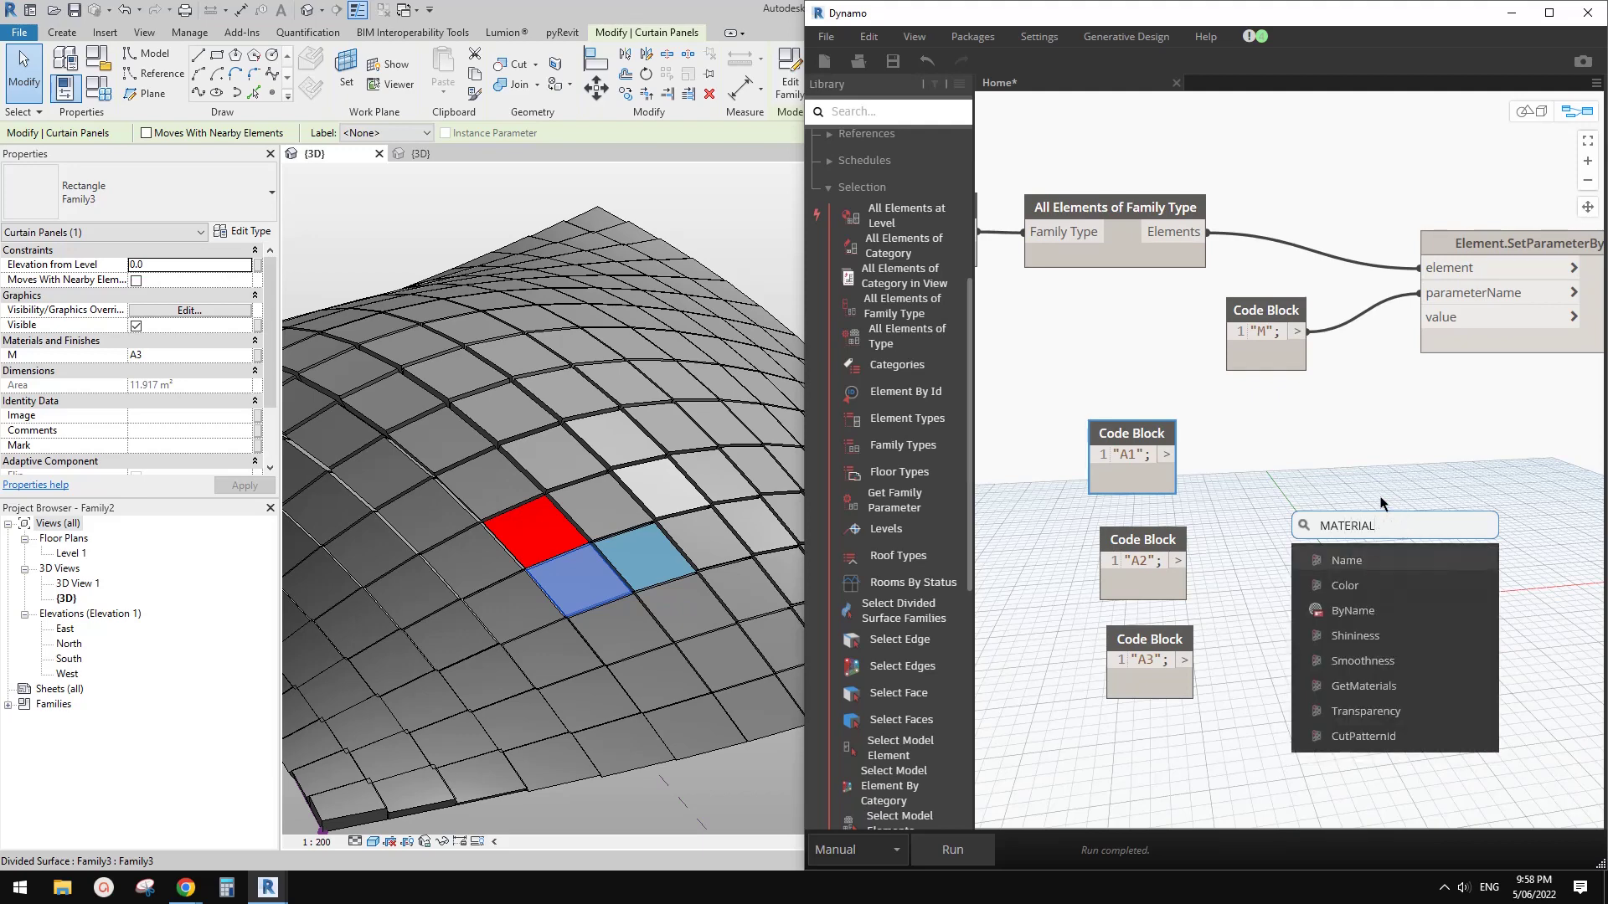
left_click(1363, 614)
left_click_drag(1435, 627, 1331, 430)
left_click(1278, 455)
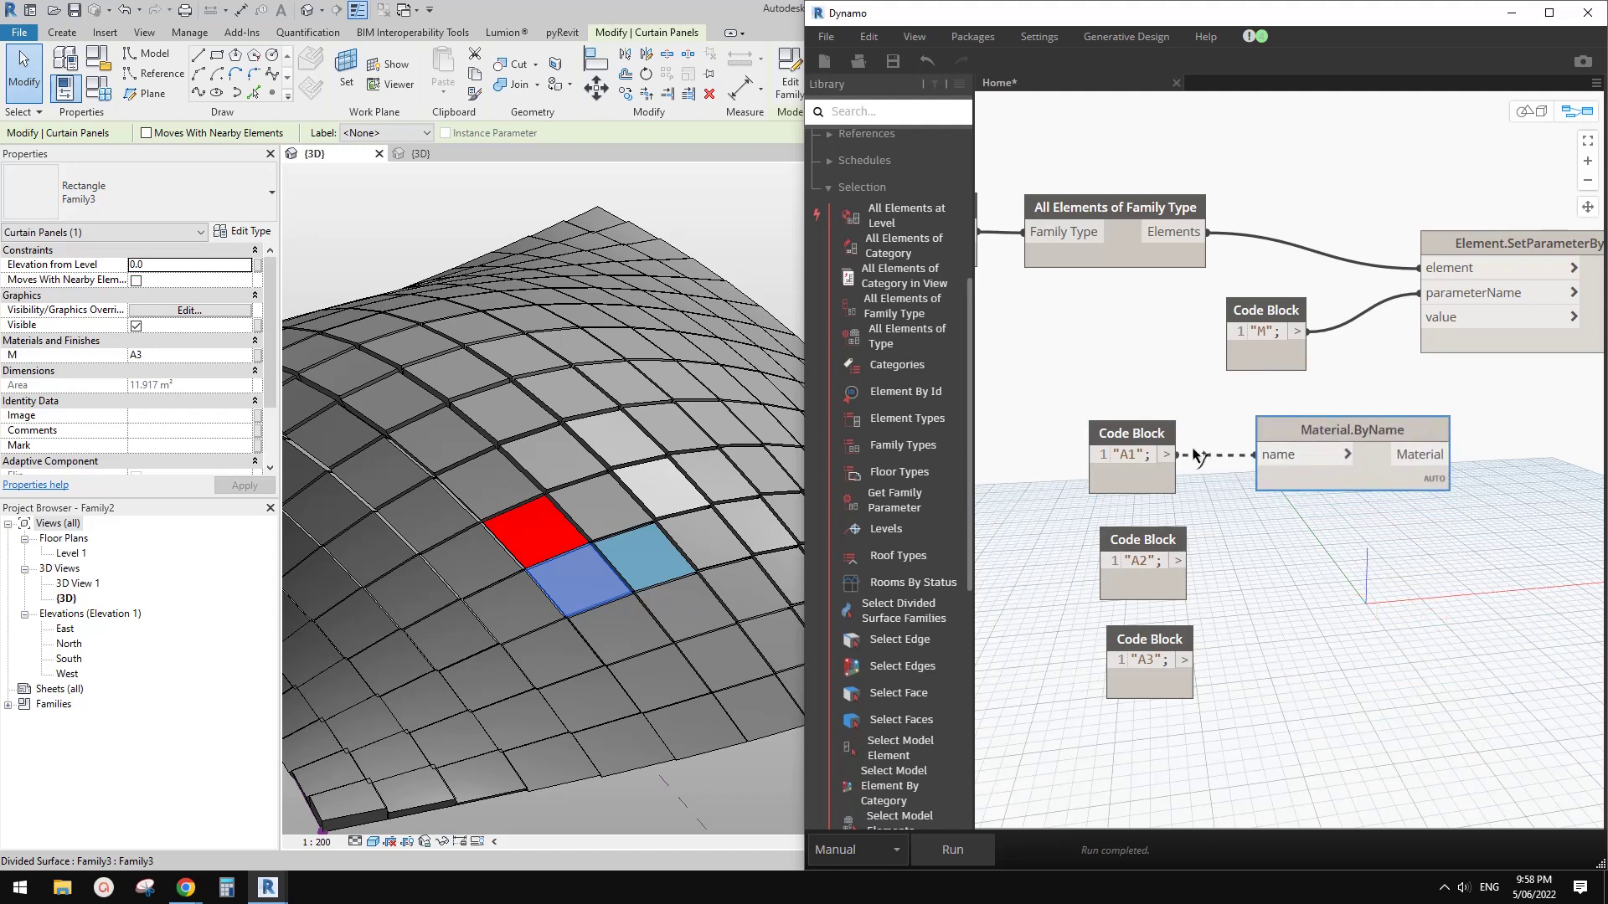
left_click(1168, 455)
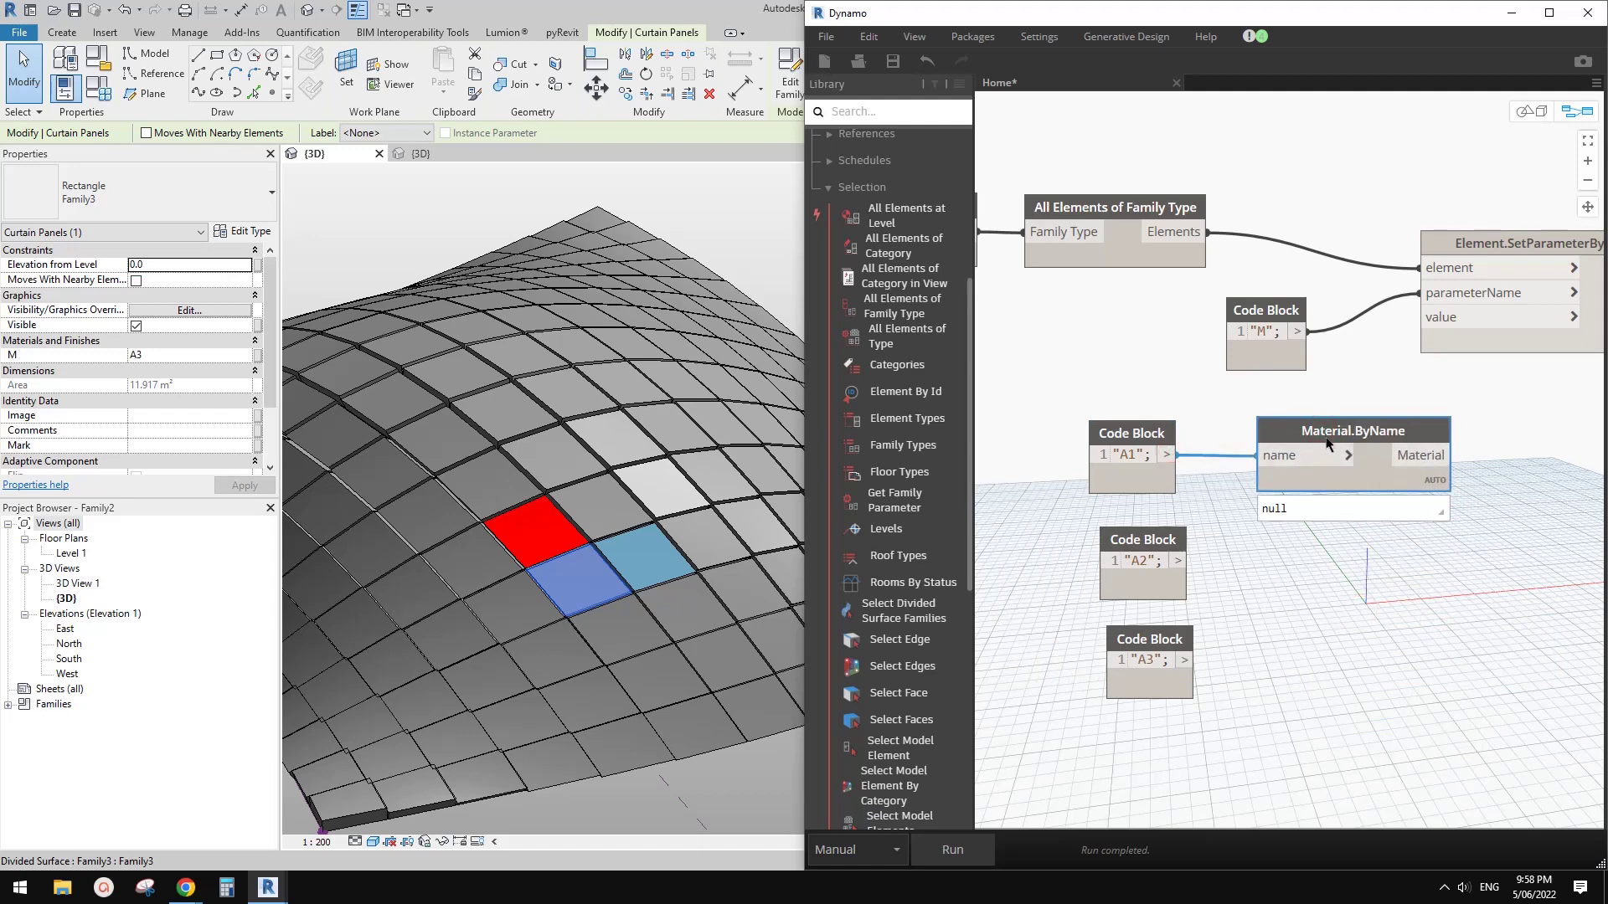
Duplicate the Material.ByName node, place the copy beside the A2 code block and connect "A2" to its name input.
key("ctrl+c")
key("ctrl+v")
left_click_drag(1498, 521, 1458, 566)
left_click(1329, 587)
left_click(1251, 568)
left_click(1314, 593)
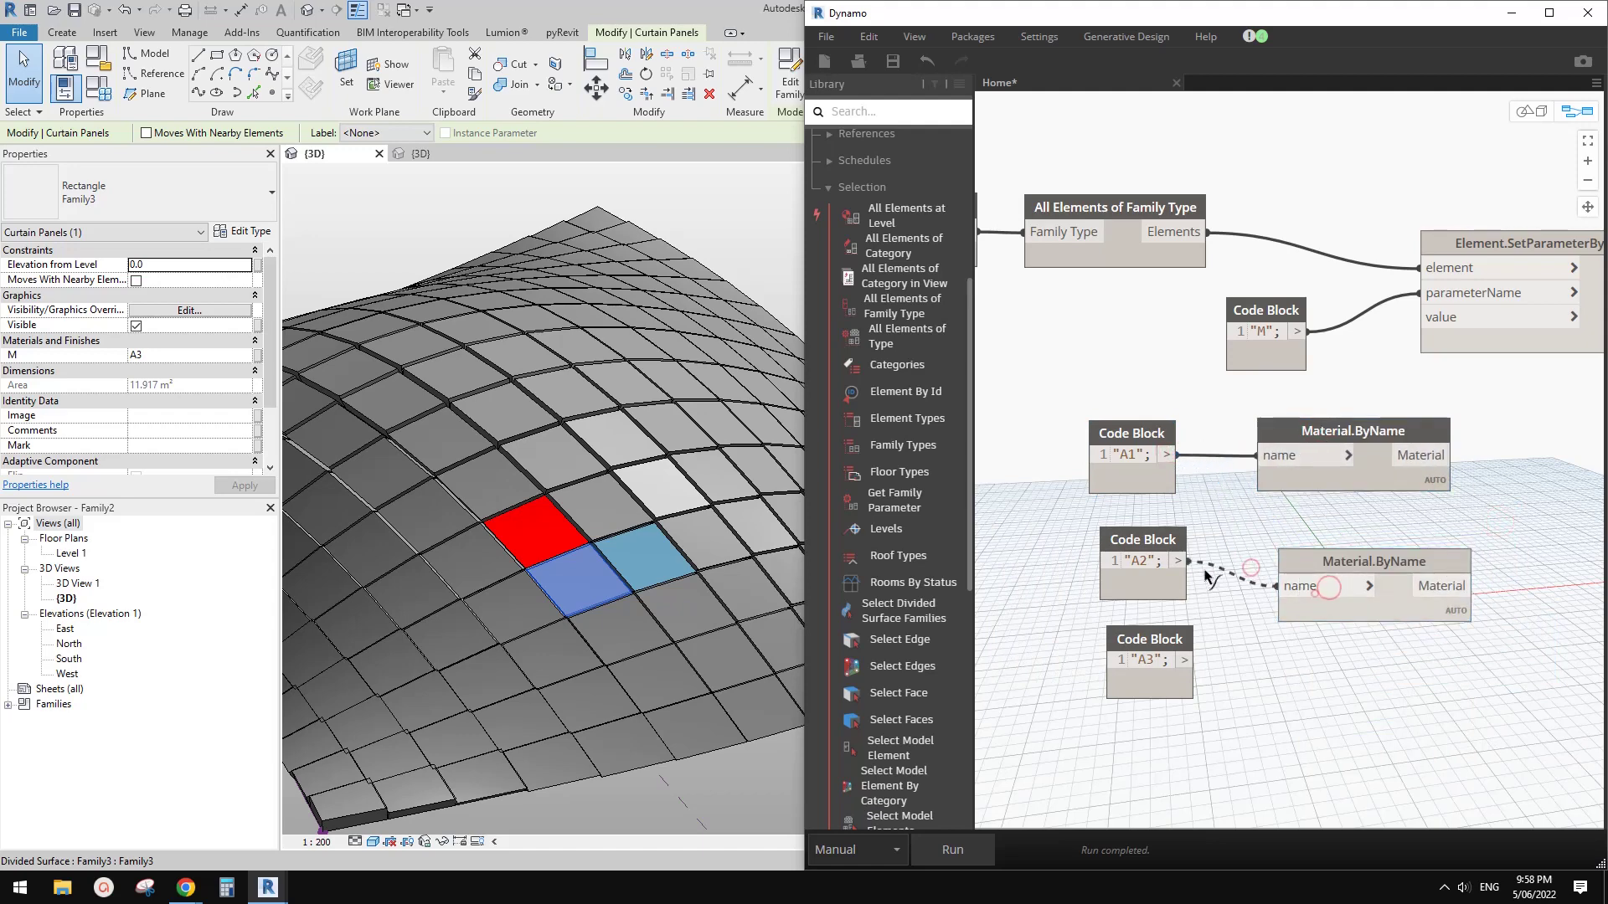
left_click(1180, 562)
left_click_drag(1332, 566, 1339, 552)
Duplicate the Material.ByName node again, place the copy beside the A3 code block and connect "A3" to its name input.
key("ctrl+c")
key("ctrl+v")
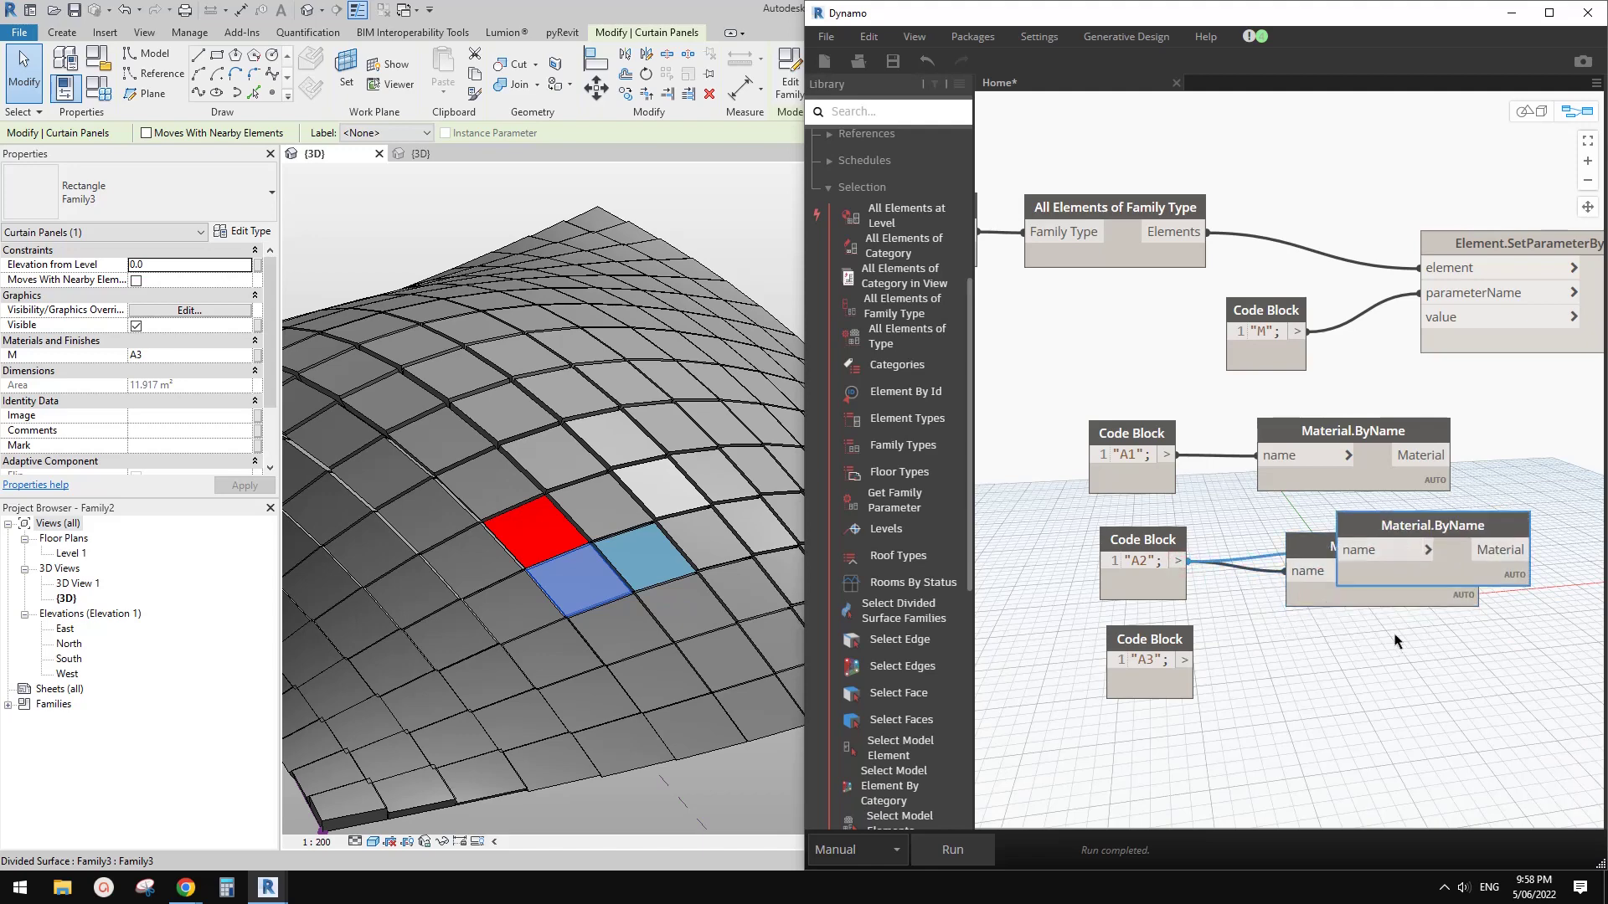
left_click_drag(1432, 526, 1424, 656)
left_click(1327, 681)
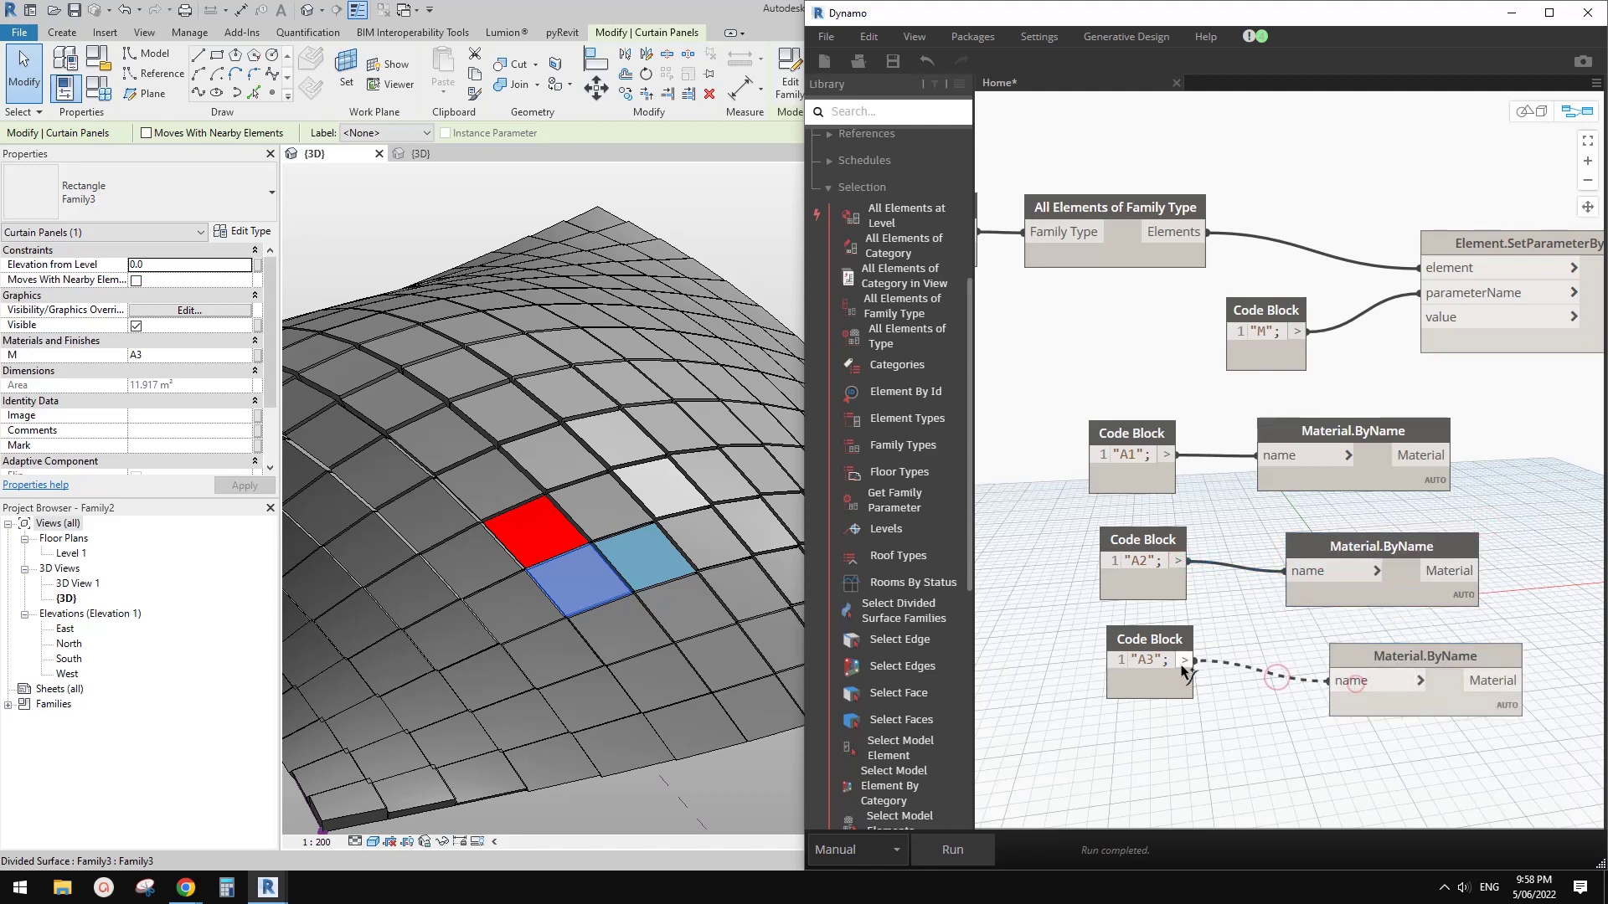
left_click(1180, 667)
Run the graph and keep the output preview of the A3 Material.ByName node displayed.
middle_click_drag(1334, 768, 1194, 759)
left_click(963, 849)
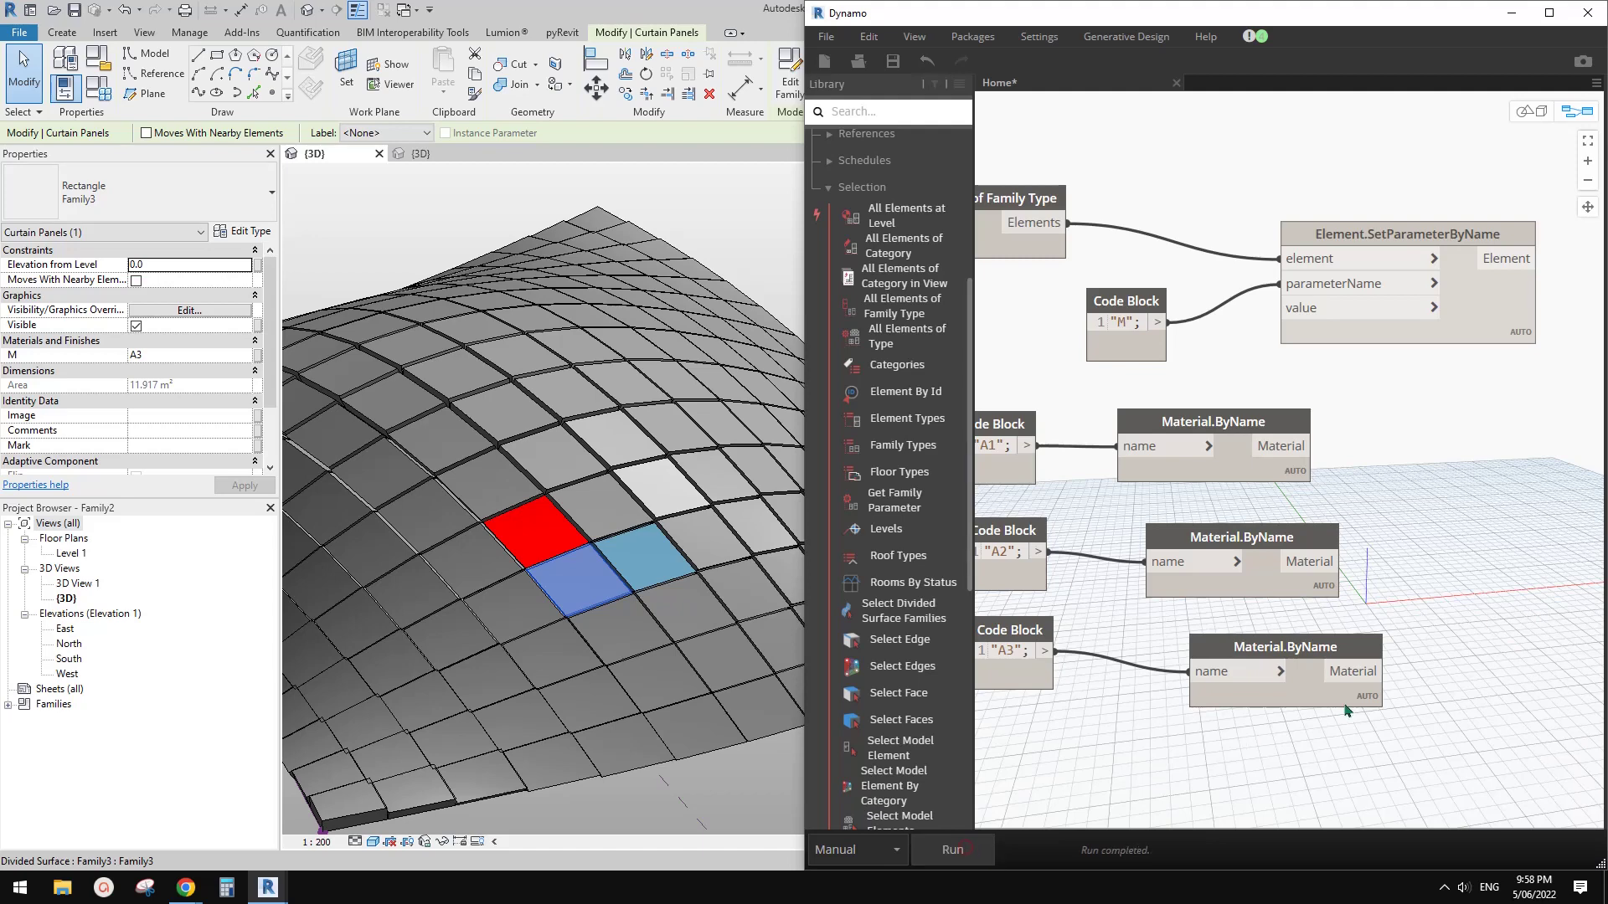
left_click(1369, 723)
middle_click_drag(1441, 684, 1490, 631)
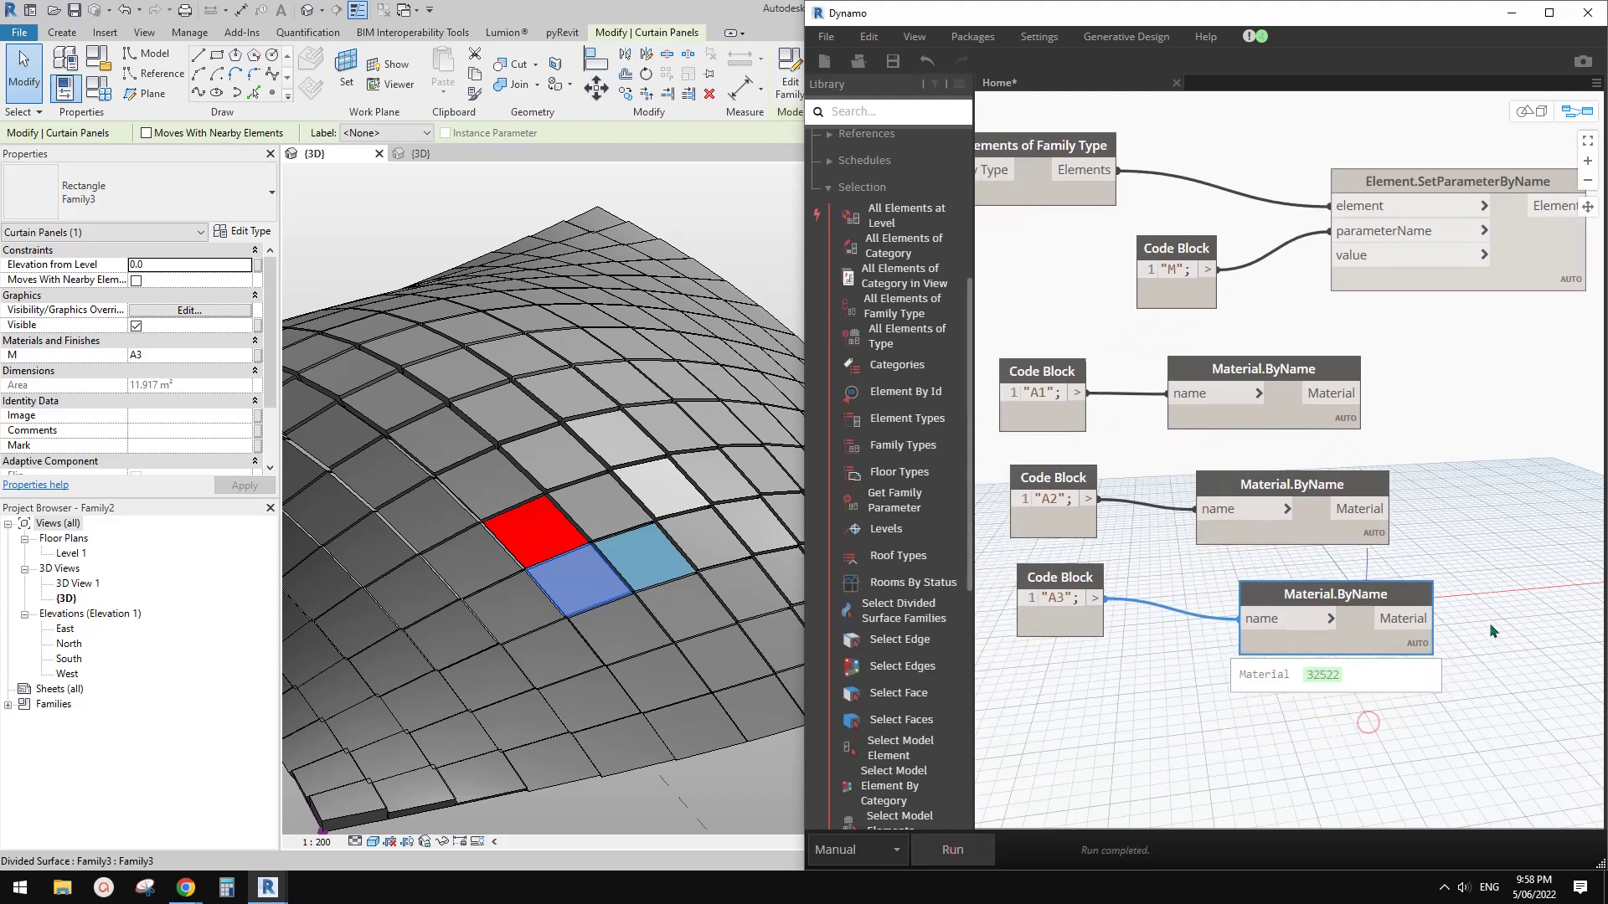
mouse_move(1059, 588)
middle_click_drag(1494, 633, 1412, 659)
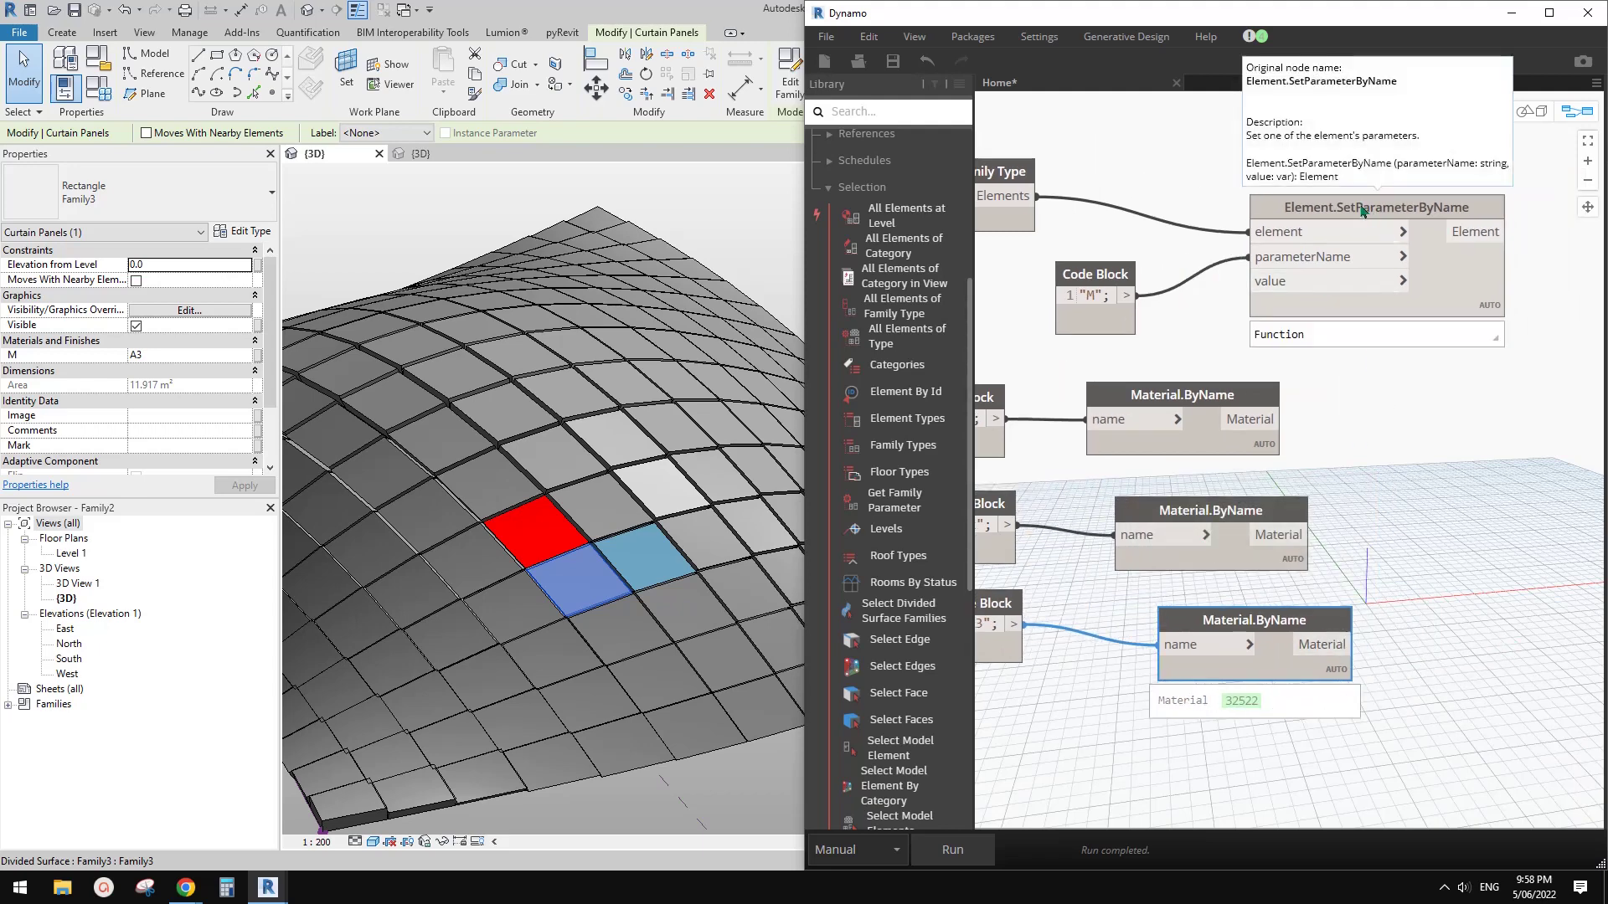
Shift the Element.SetParameterByName node slightly up and away from the M code block.
left_click_drag(1350, 212, 1366, 203)
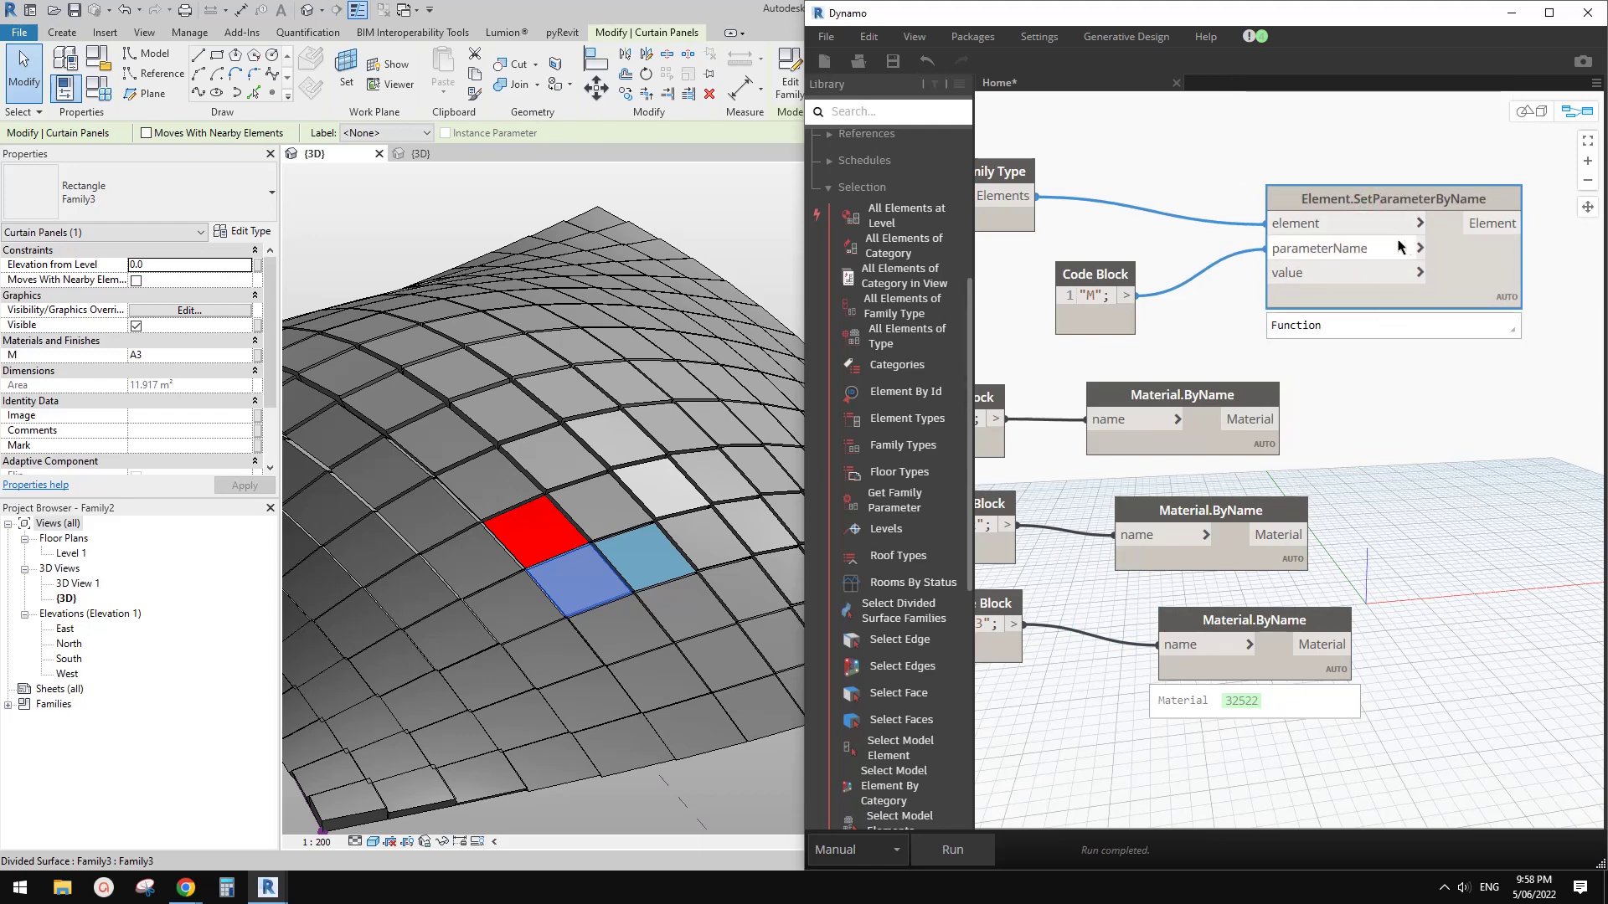
scroll(1417, 454, "down", 1)
middle_click_drag(1417, 455, 1512, 453)
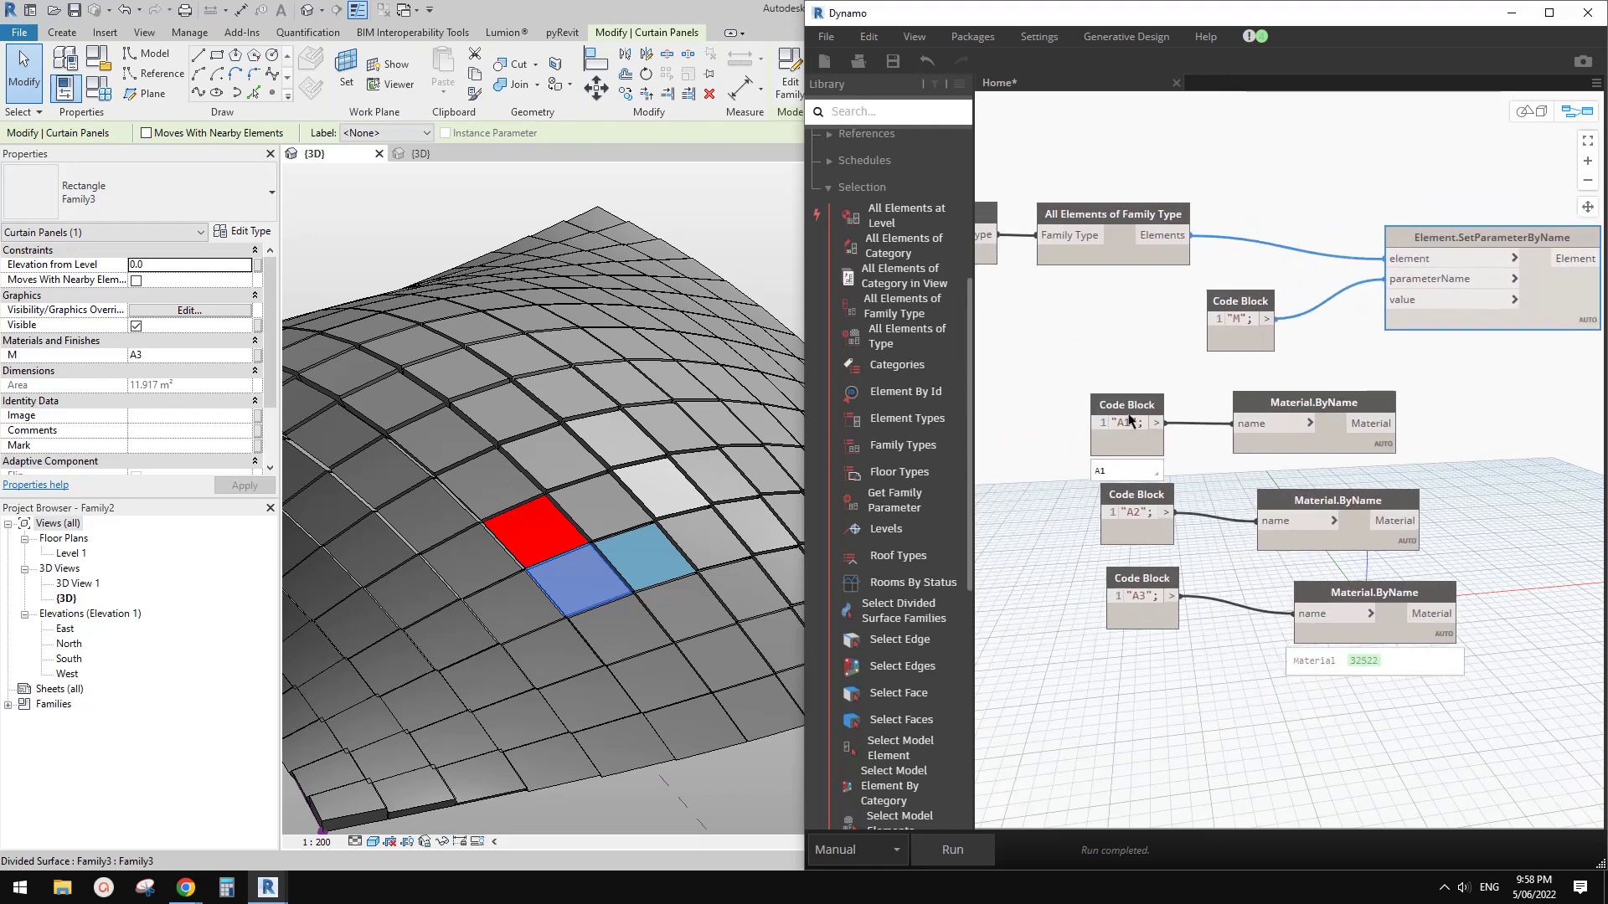